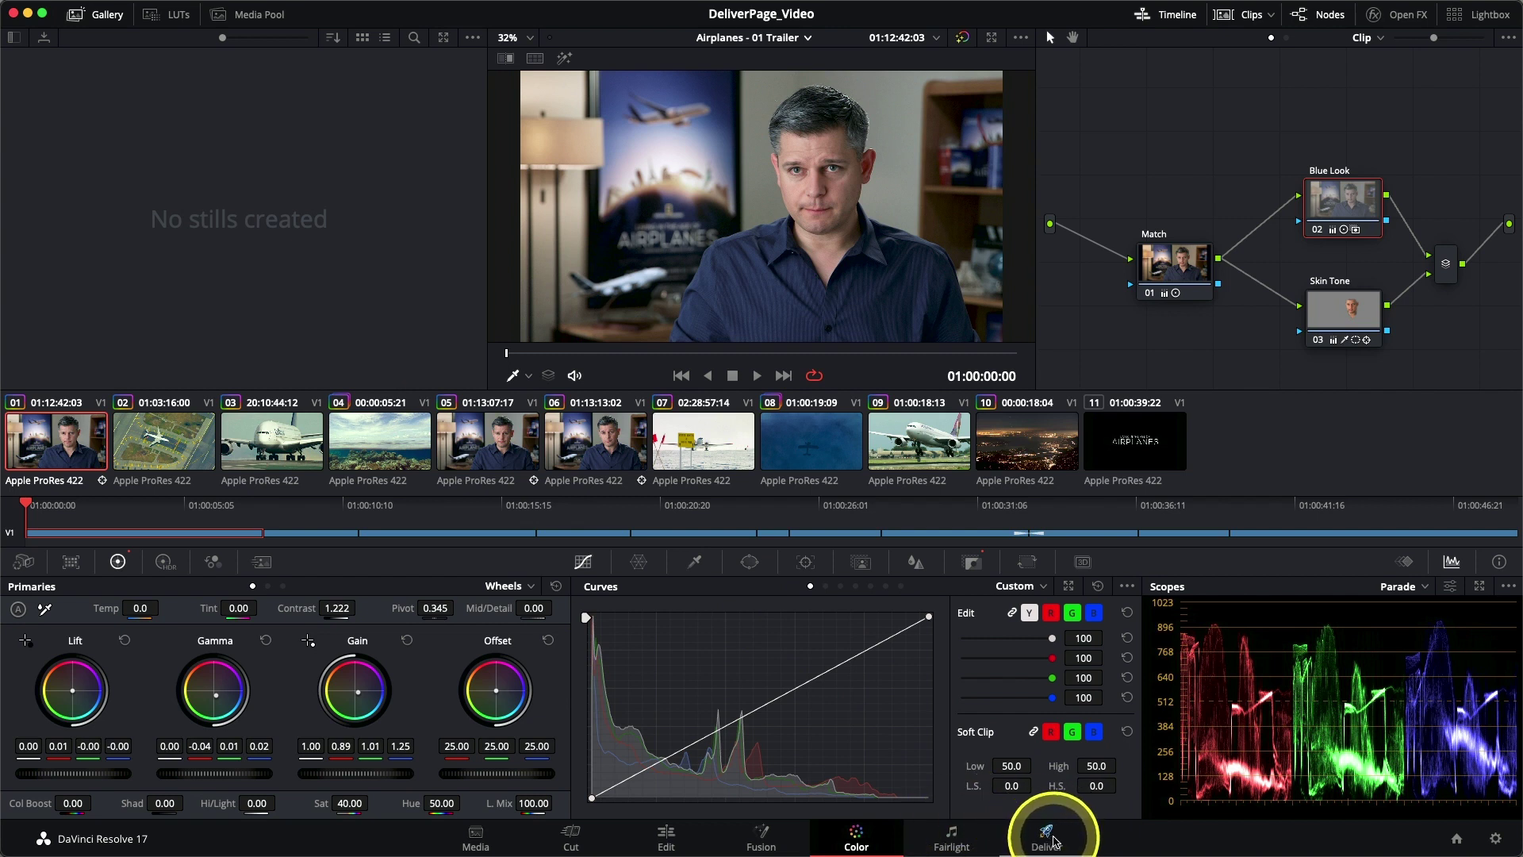
# - Open the Deliver page and switch the render settings panel to short height and back to full height
pyautogui.click(1053, 841)
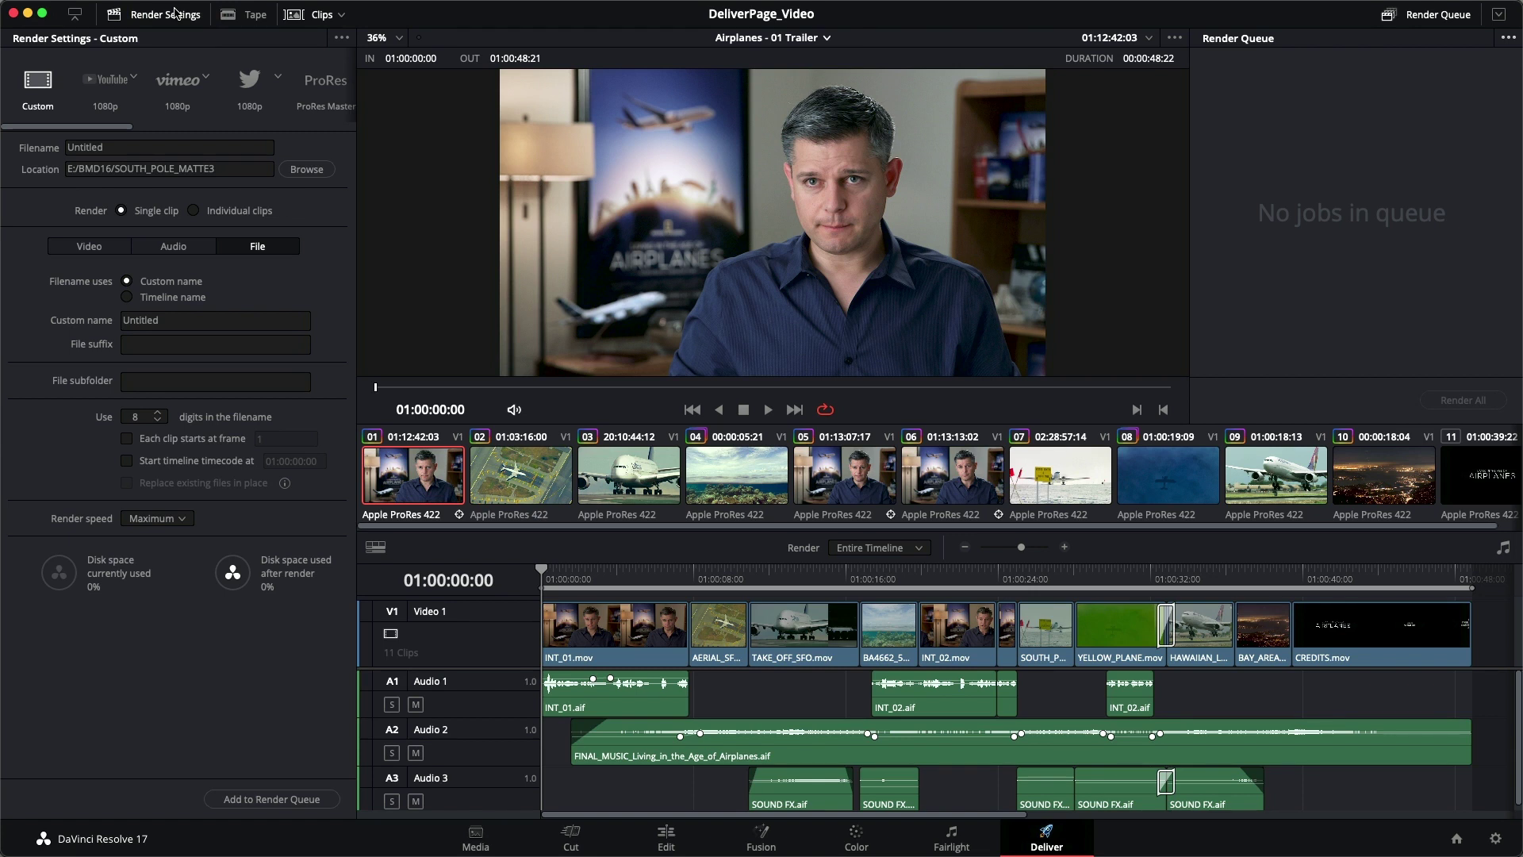
pyautogui.click(75, 16)
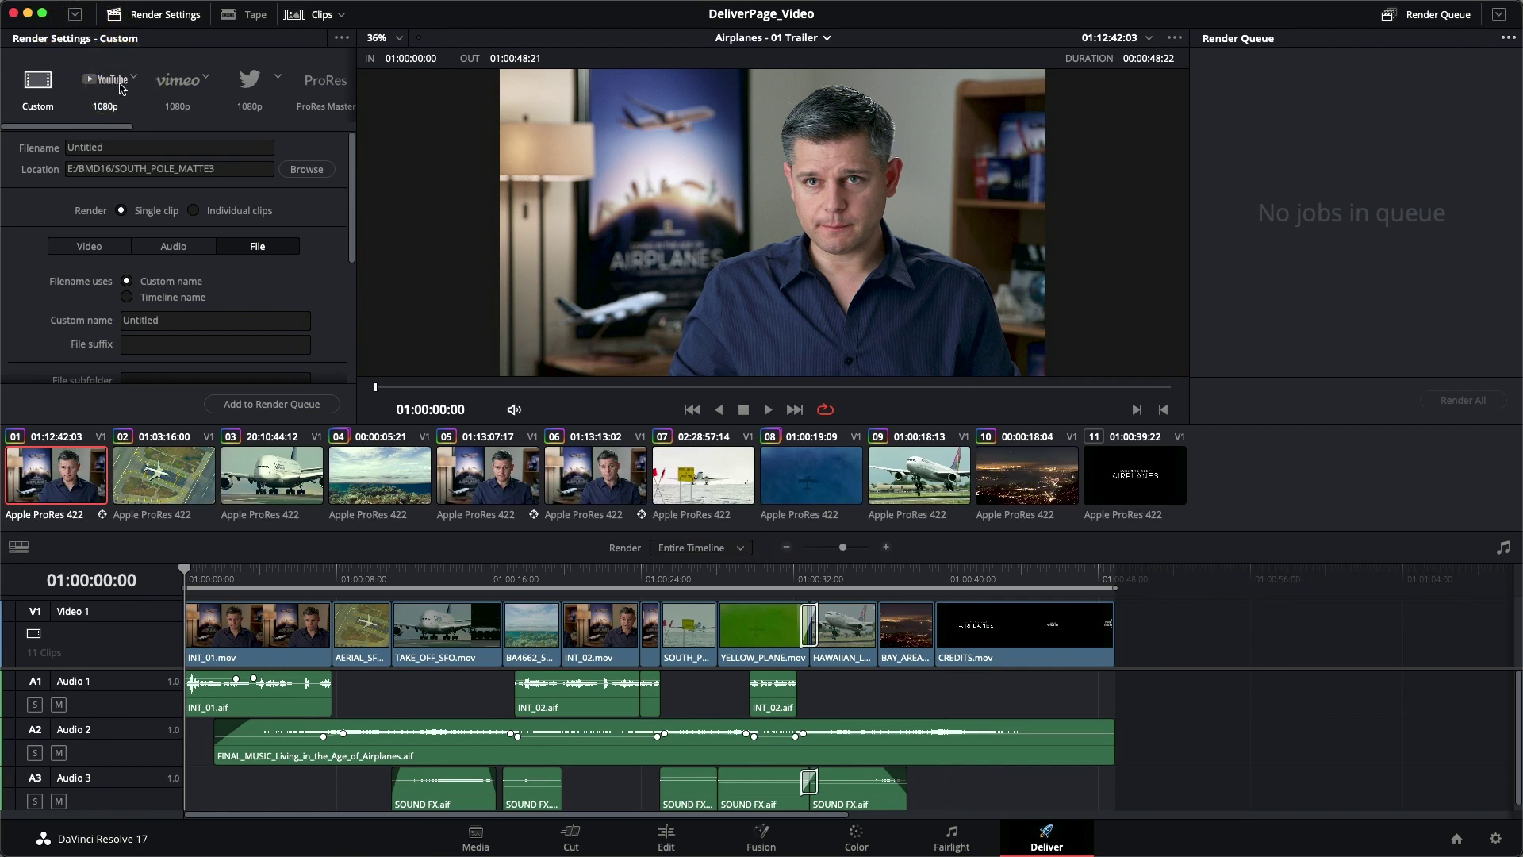
pyautogui.click(76, 17)
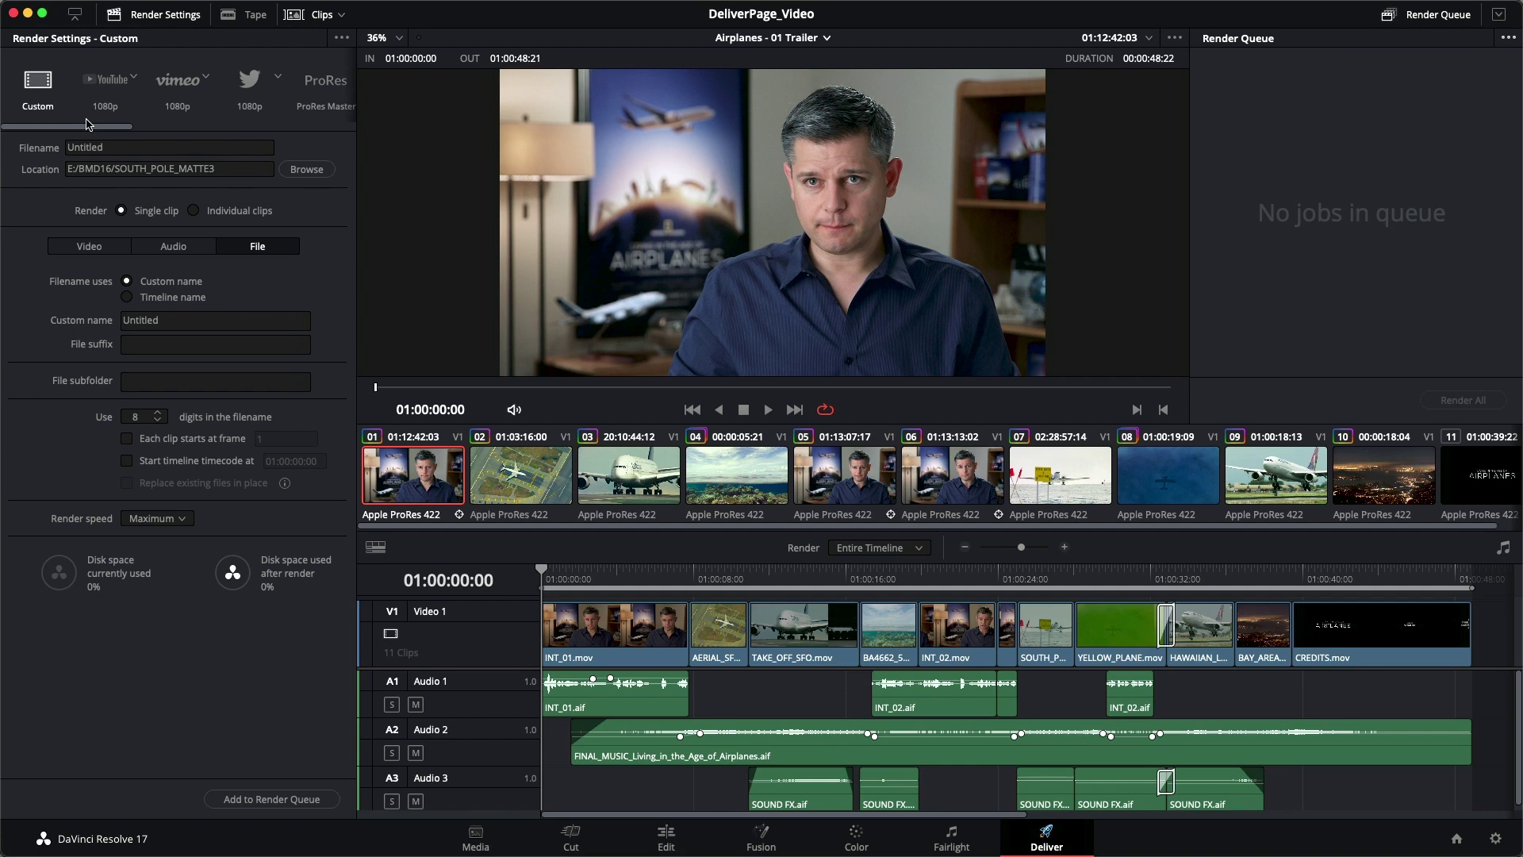
# - Choose the YouTube 1080p render preset
pyautogui.moveTo(87, 125); pyautogui.dragTo(42, 94)
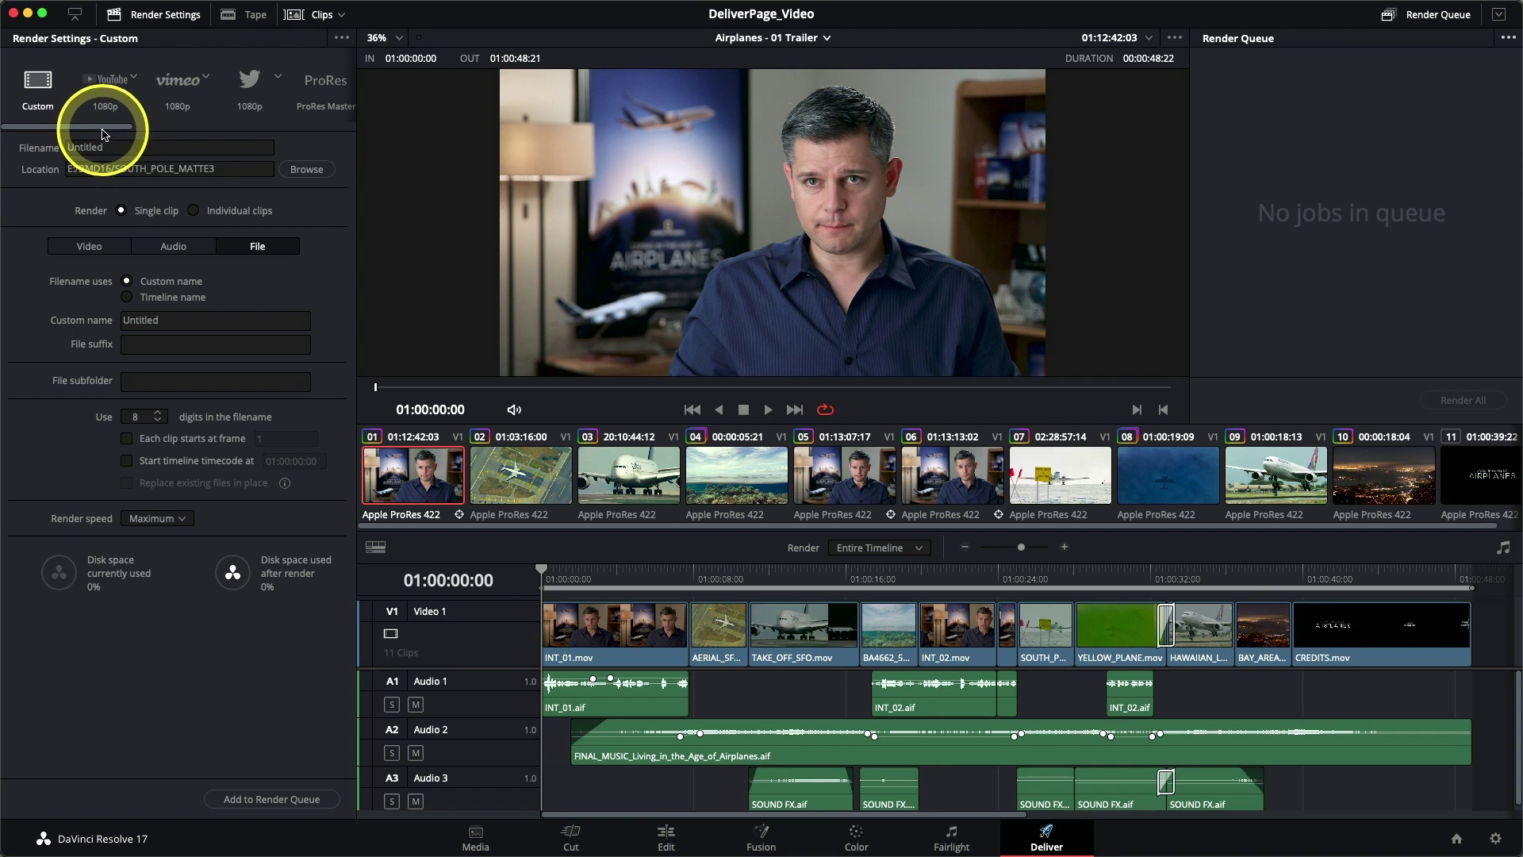
pyautogui.moveTo(125, 132); pyautogui.dragTo(133, 133)
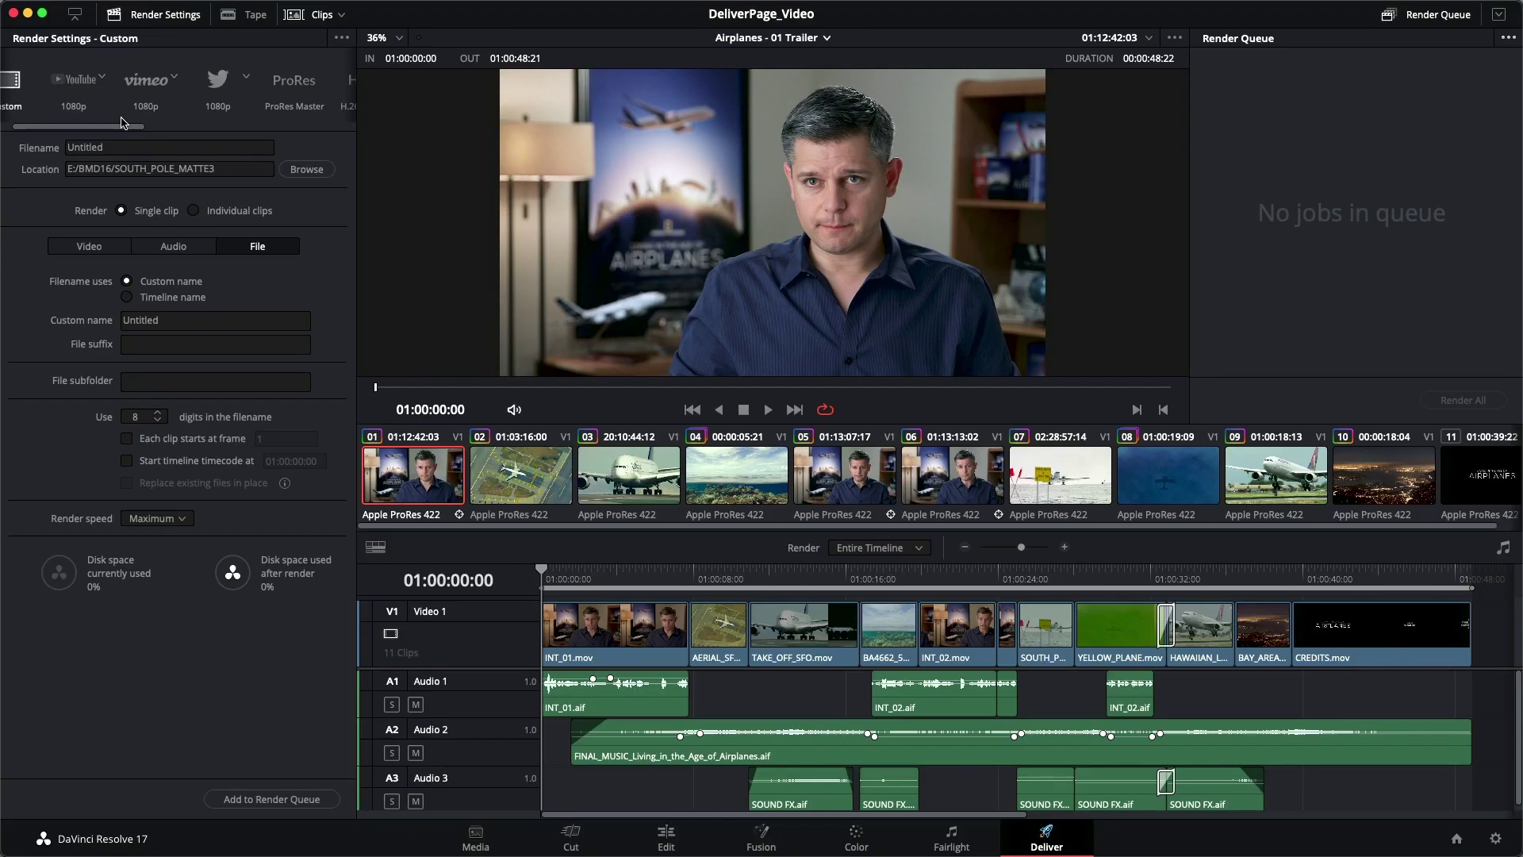
pyautogui.click(74, 88)
# - Examine the remaining render presets, including the variants offered for IMF and the presets for other editing programs
pyautogui.moveTo(104, 132); pyautogui.dragTo(233, 134)
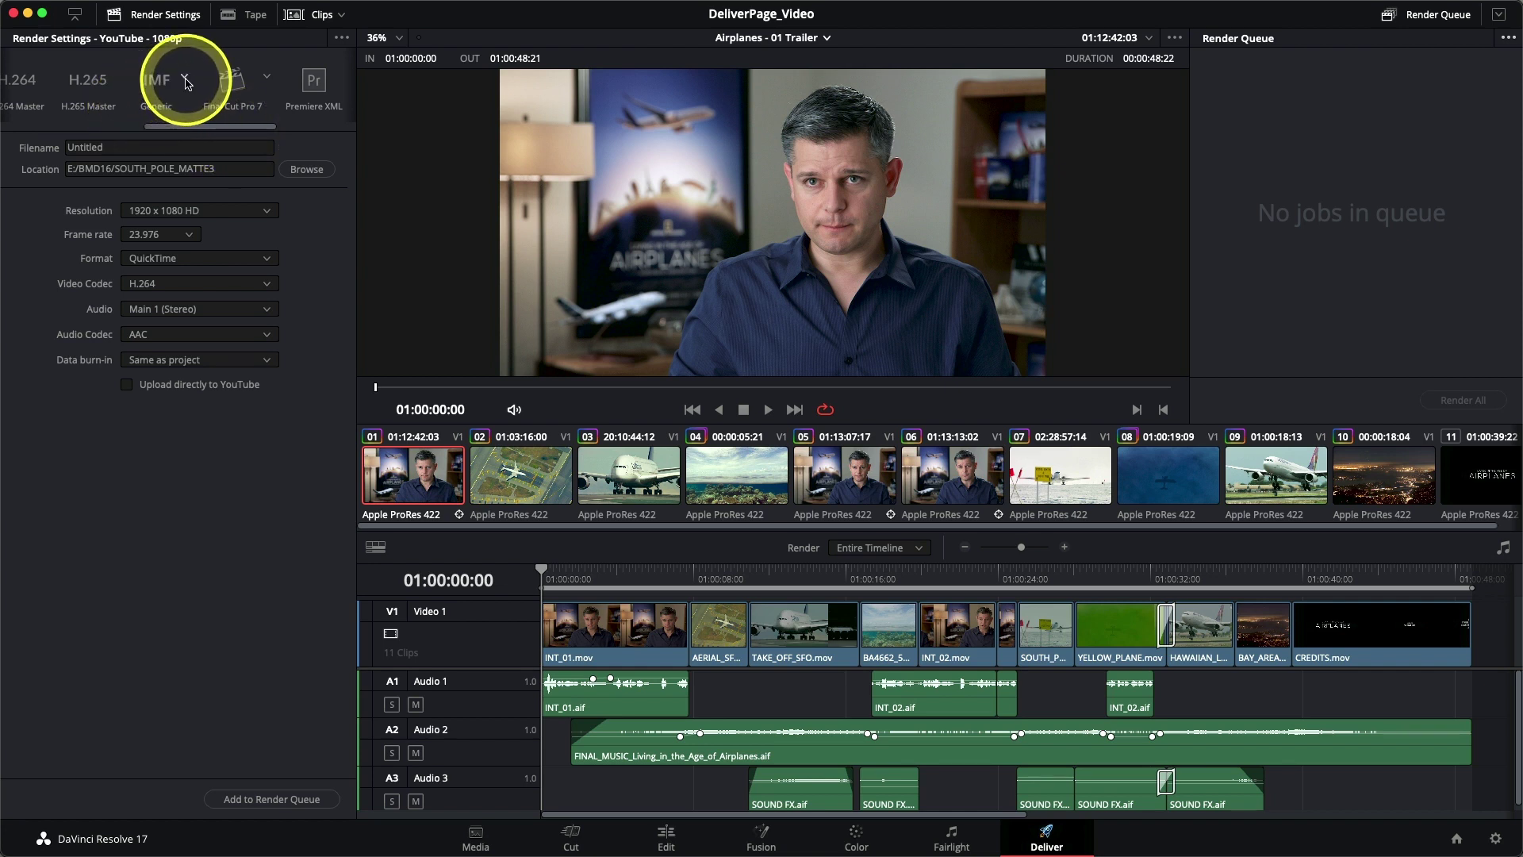
pyautogui.click(186, 80)
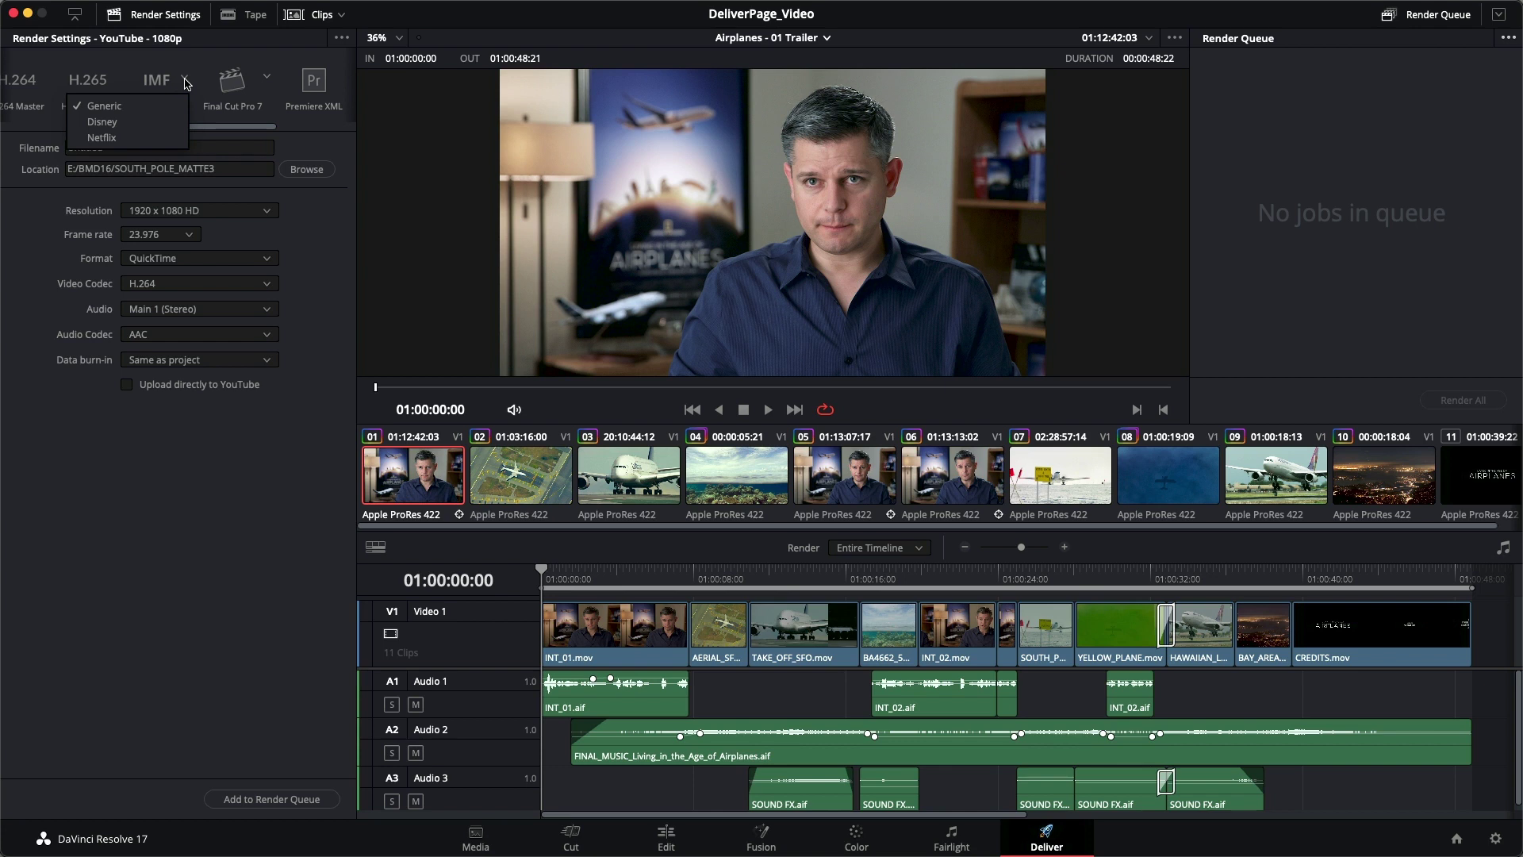
pyautogui.click(186, 82)
pyautogui.hscroll(1, 183, 111)
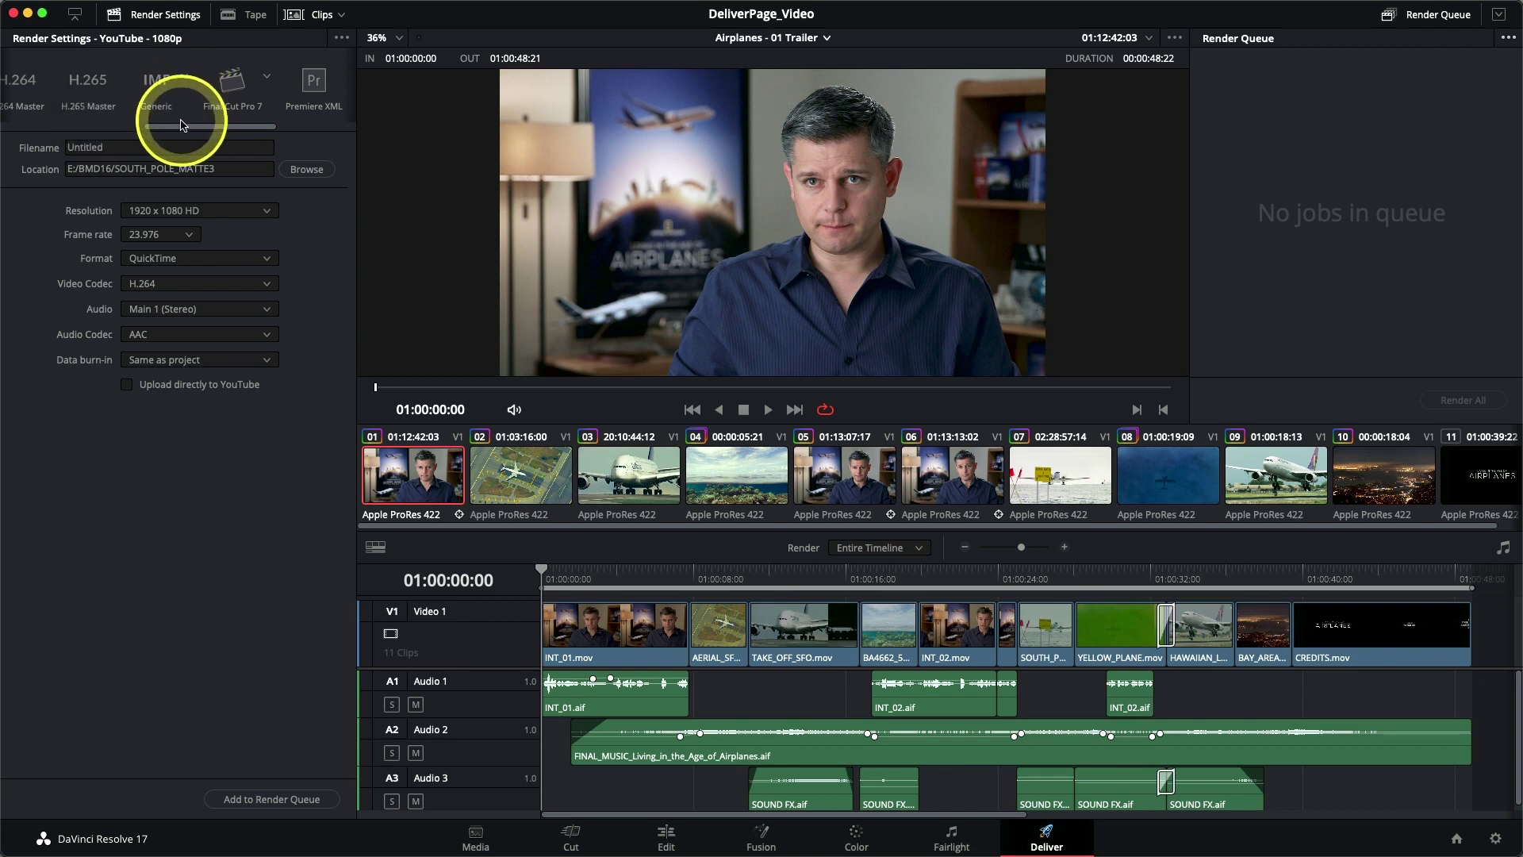
pyautogui.moveTo(181, 130); pyautogui.dragTo(219, 132)
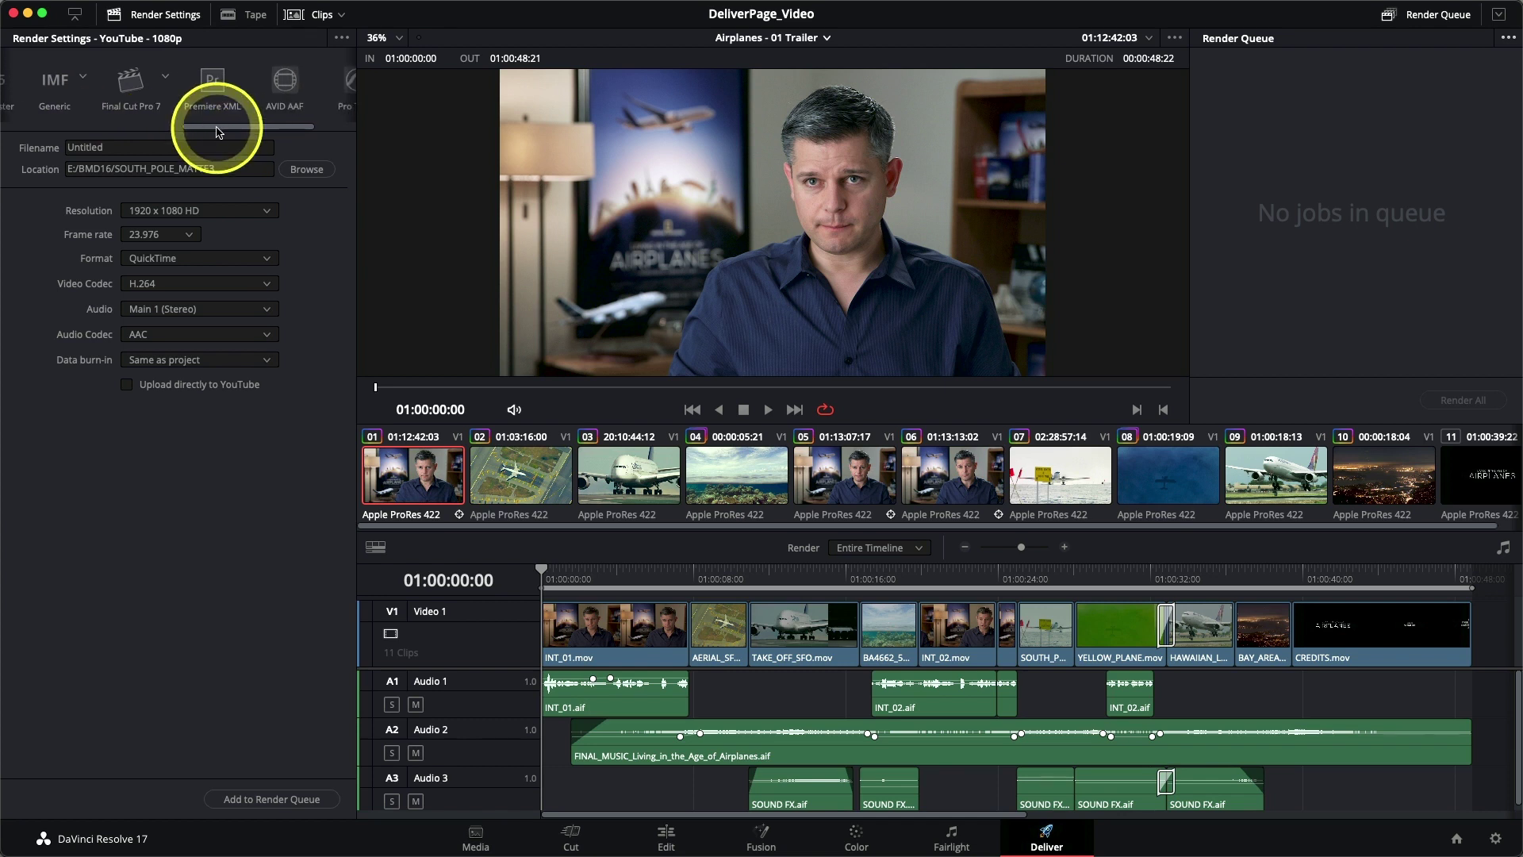
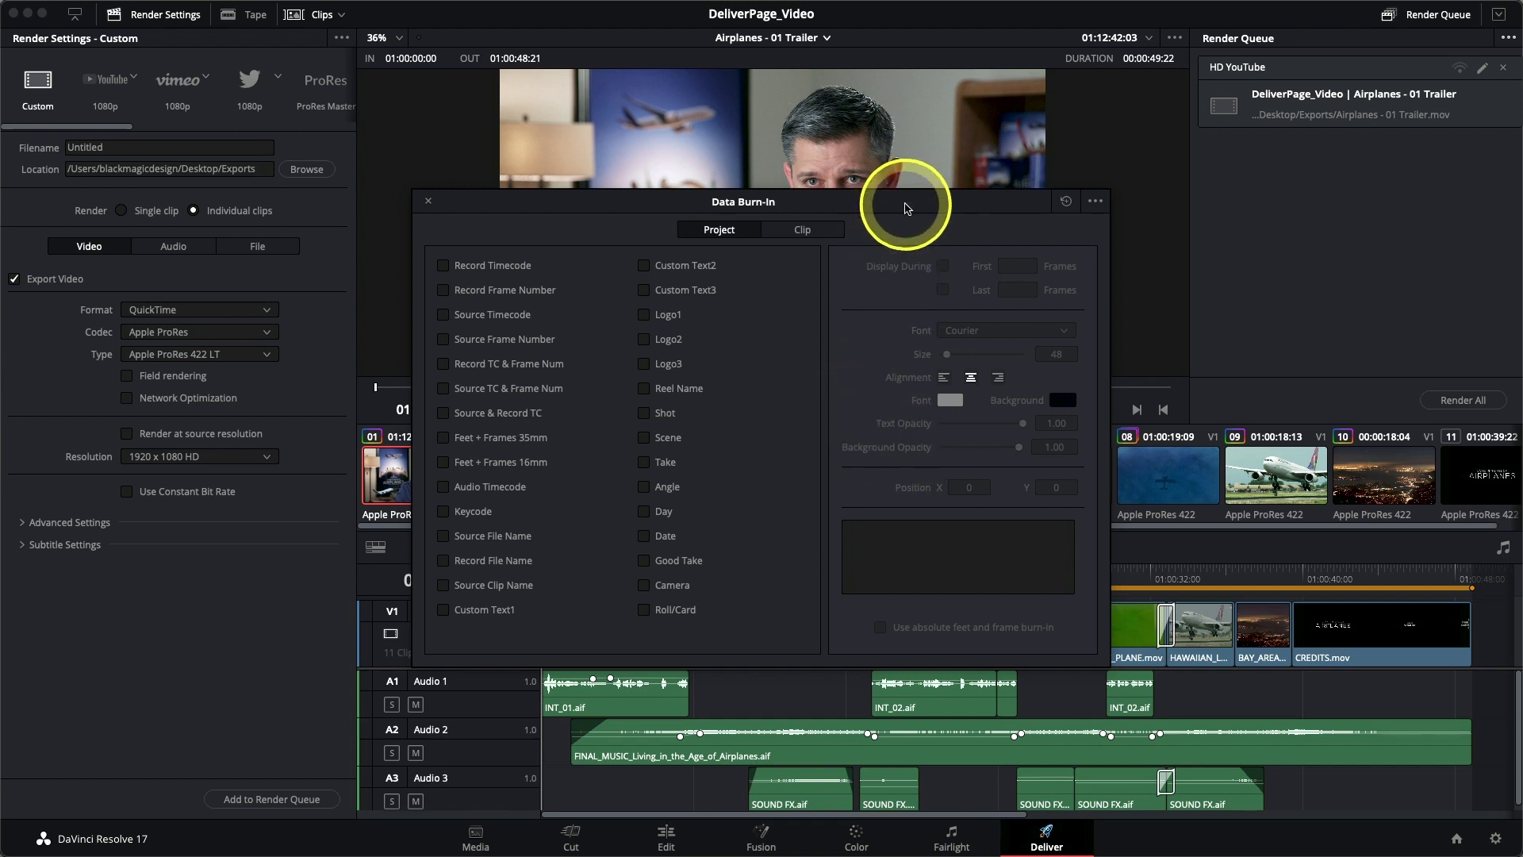
# - Enable the Source Timecode burn-in for the project and check it on clips 04 and 07
pyautogui.moveTo(902, 207)
pyautogui.mouseDown()
pyautogui.moveTo(788, 191)
pyautogui.moveTo(561, 285)
pyautogui.moveTo(535, 364)
pyautogui.moveTo(527, 272)
pyautogui.moveTo(510, 265)
pyautogui.mouseUp()
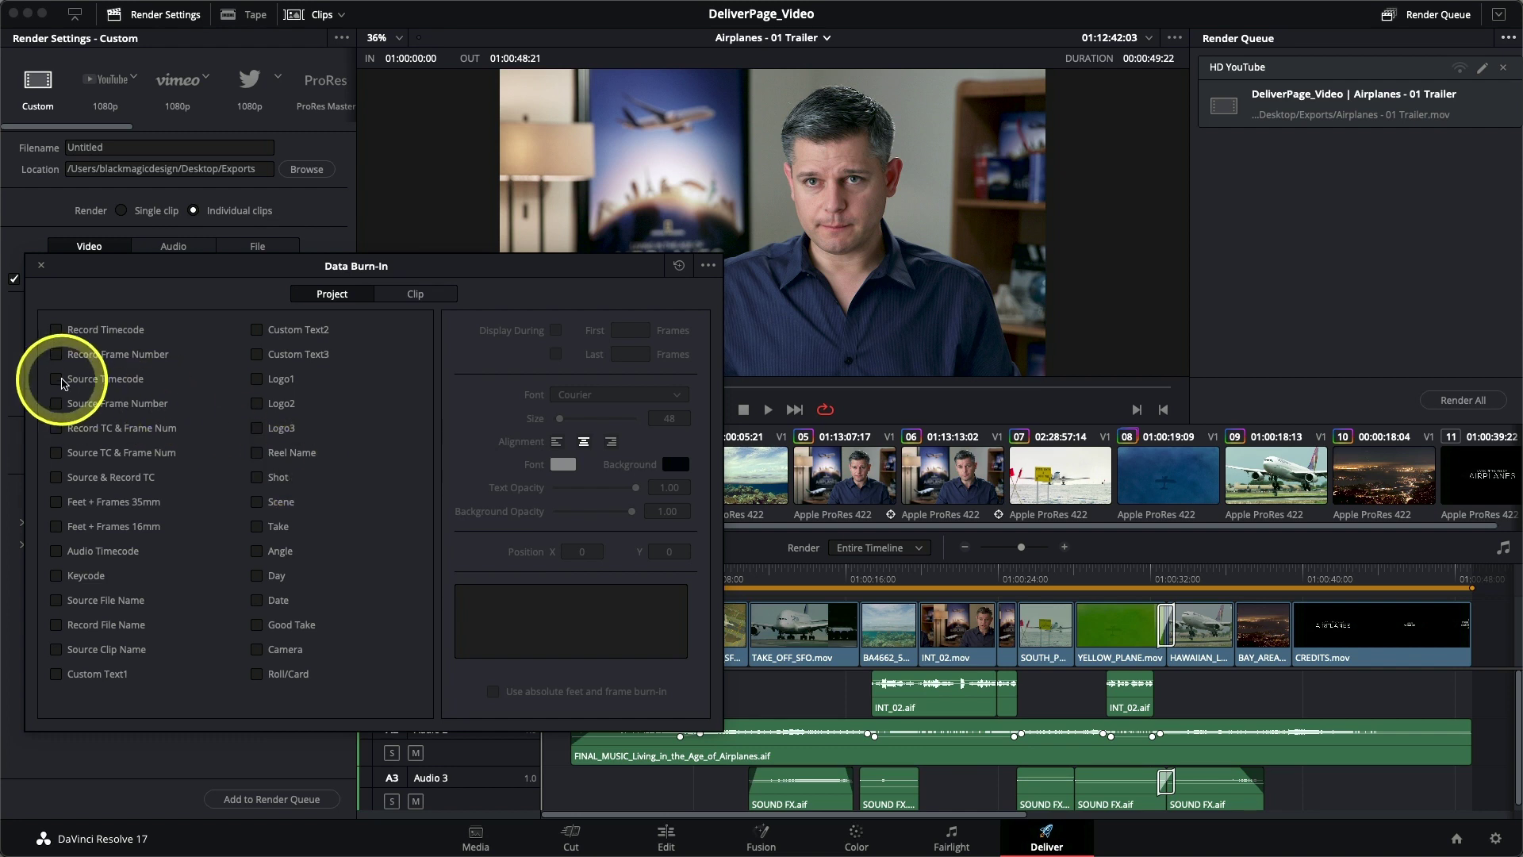
pyautogui.click(57, 381)
pyautogui.moveTo(634, 267)
pyautogui.mouseDown()
pyautogui.moveTo(544, 278)
pyautogui.moveTo(588, 271)
pyautogui.mouseUp()
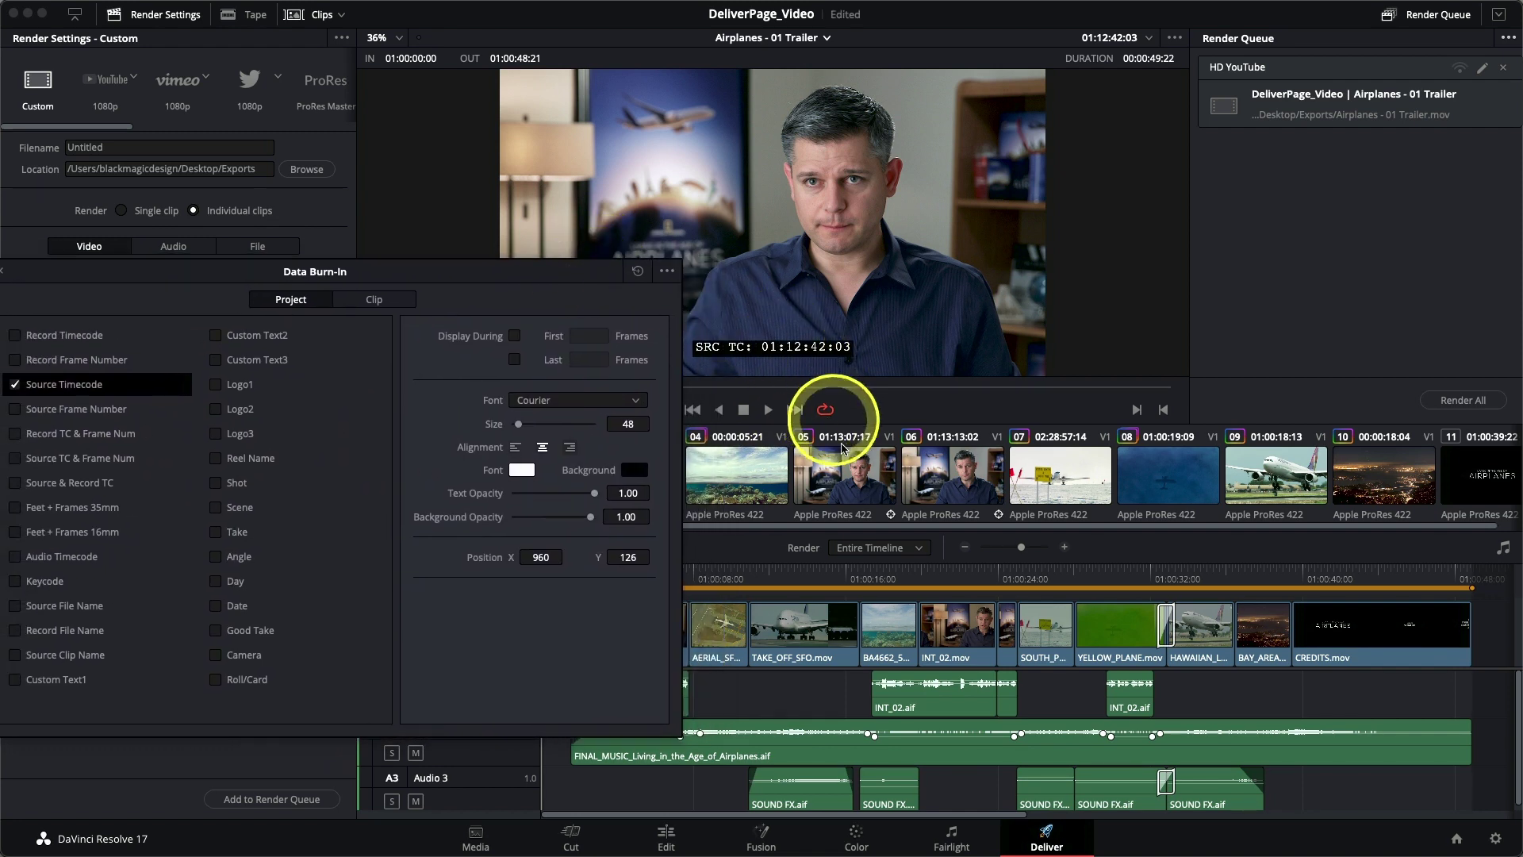
pyautogui.click(750, 474)
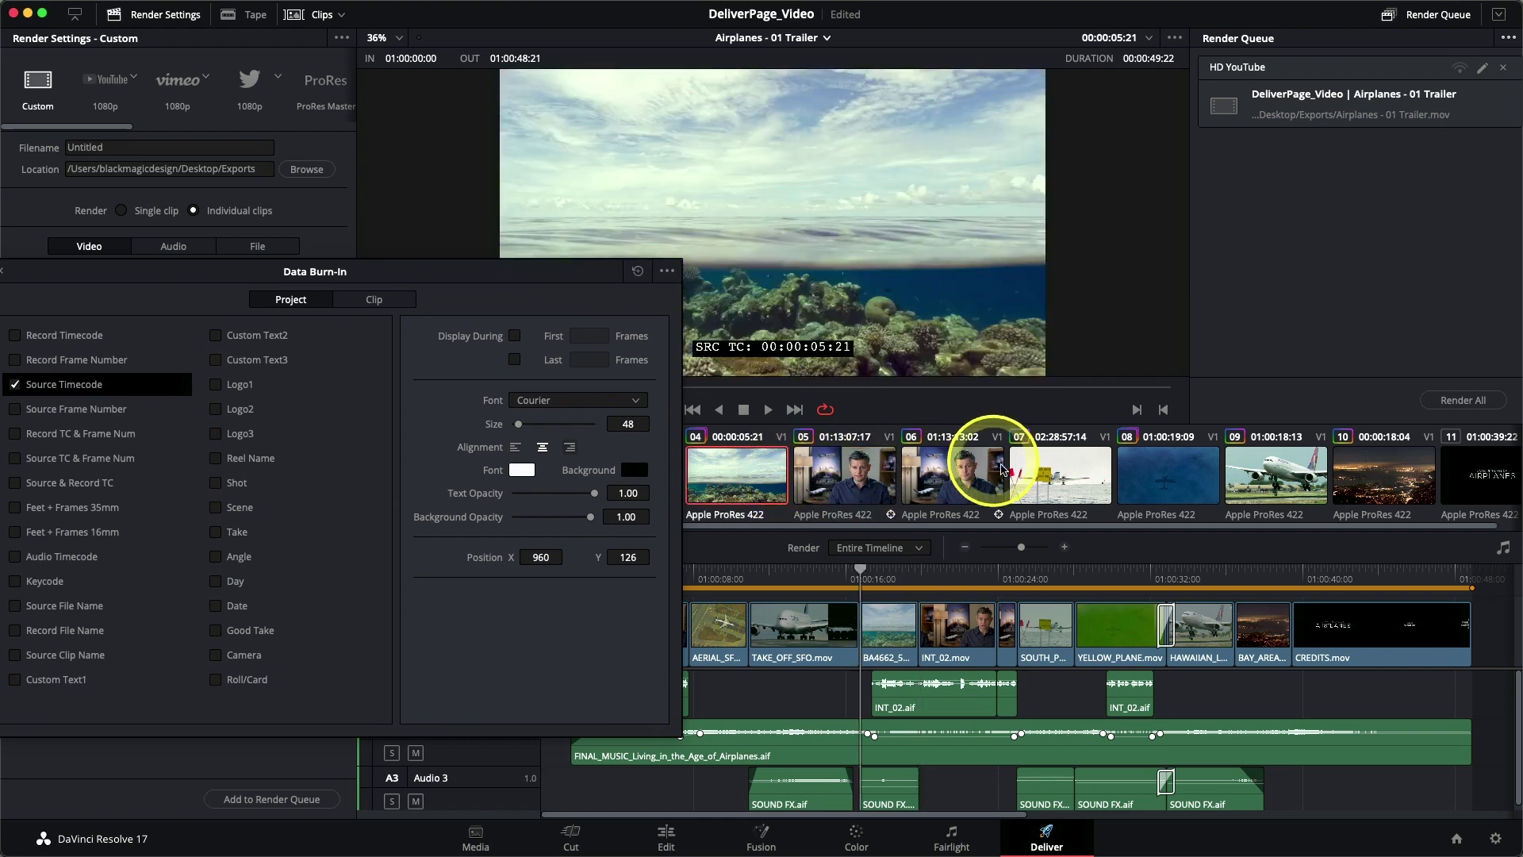
pyautogui.click(1046, 477)
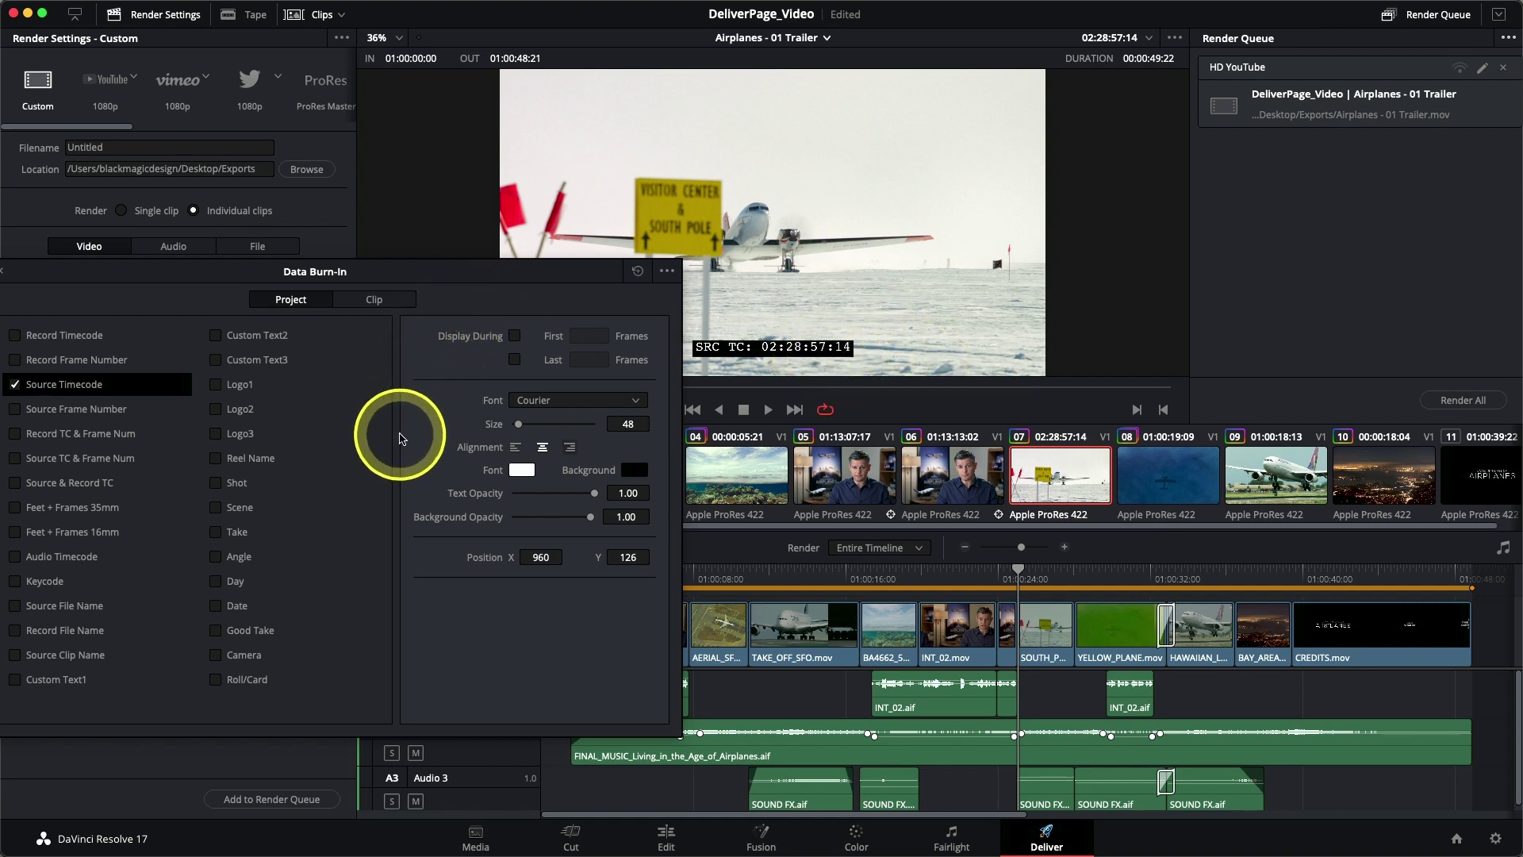
# - Add the Source Clip Name burn-in and check it on clips 06, 04, 08 and 09
pyautogui.click(15, 655)
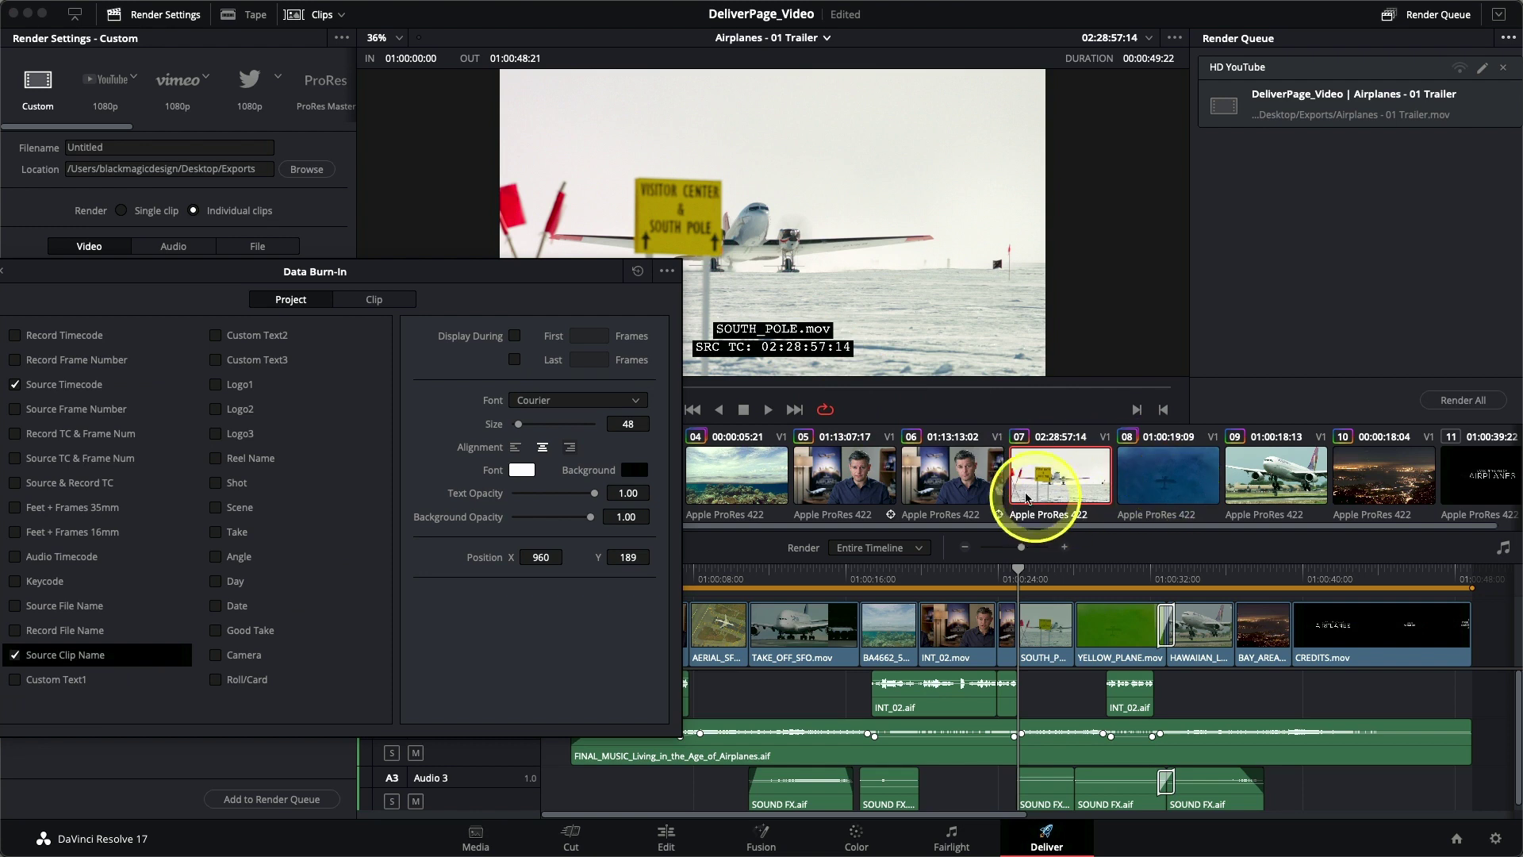
pyautogui.click(952, 474)
pyautogui.click(766, 483)
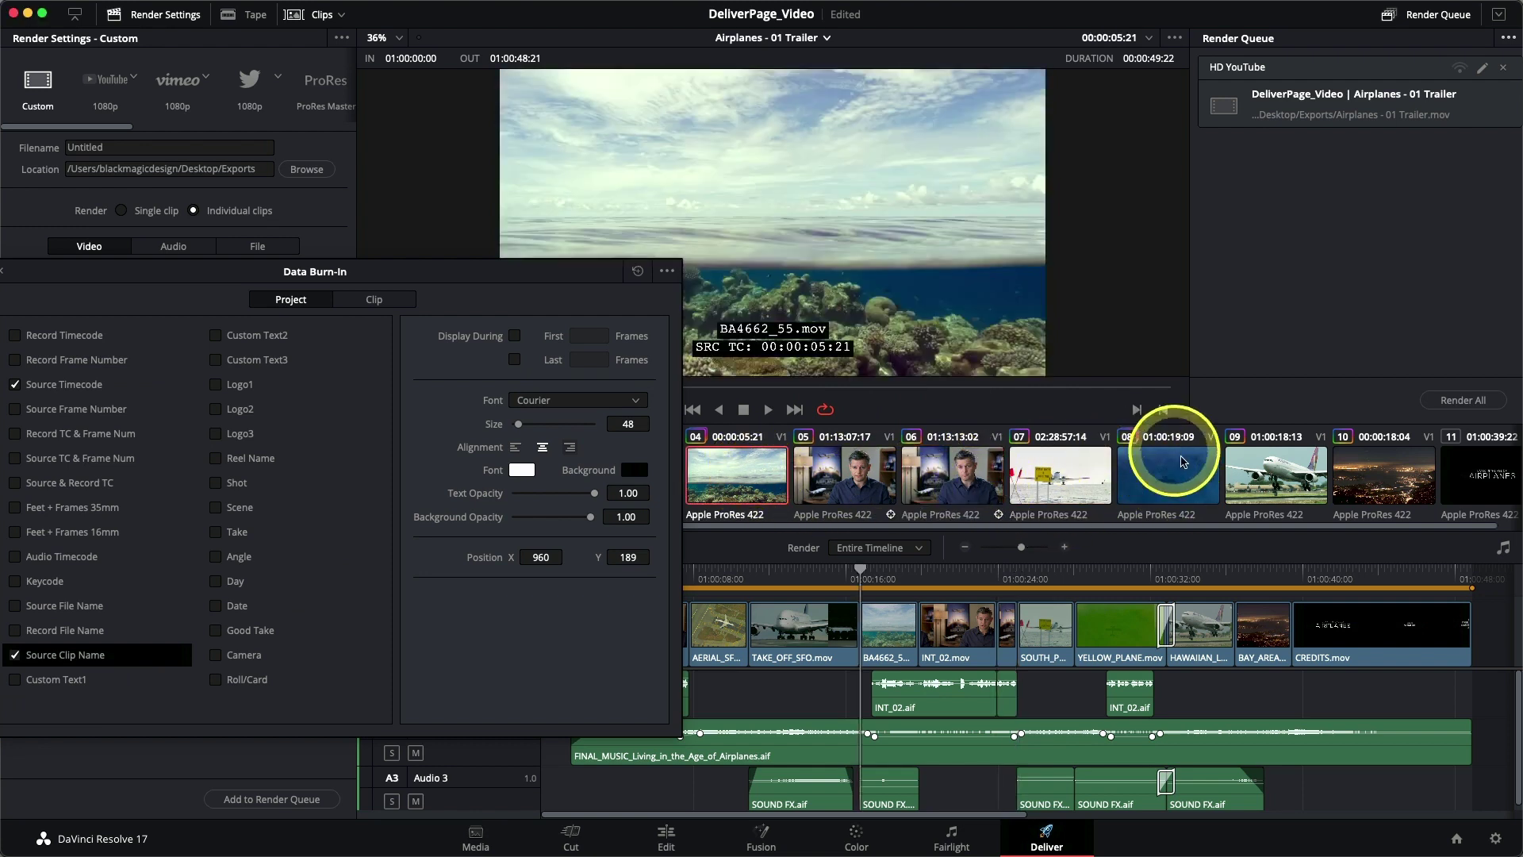
pyautogui.click(1165, 476)
pyautogui.click(1254, 480)
# - Enable the Custom Text1 burn-in with the text "DO NOT DISTRIBUTE"
pyautogui.moveTo(411, 268)
pyautogui.mouseDown()
pyautogui.moveTo(565, 350)
pyautogui.moveTo(474, 251)
pyautogui.moveTo(435, 348)
pyautogui.mouseUp()
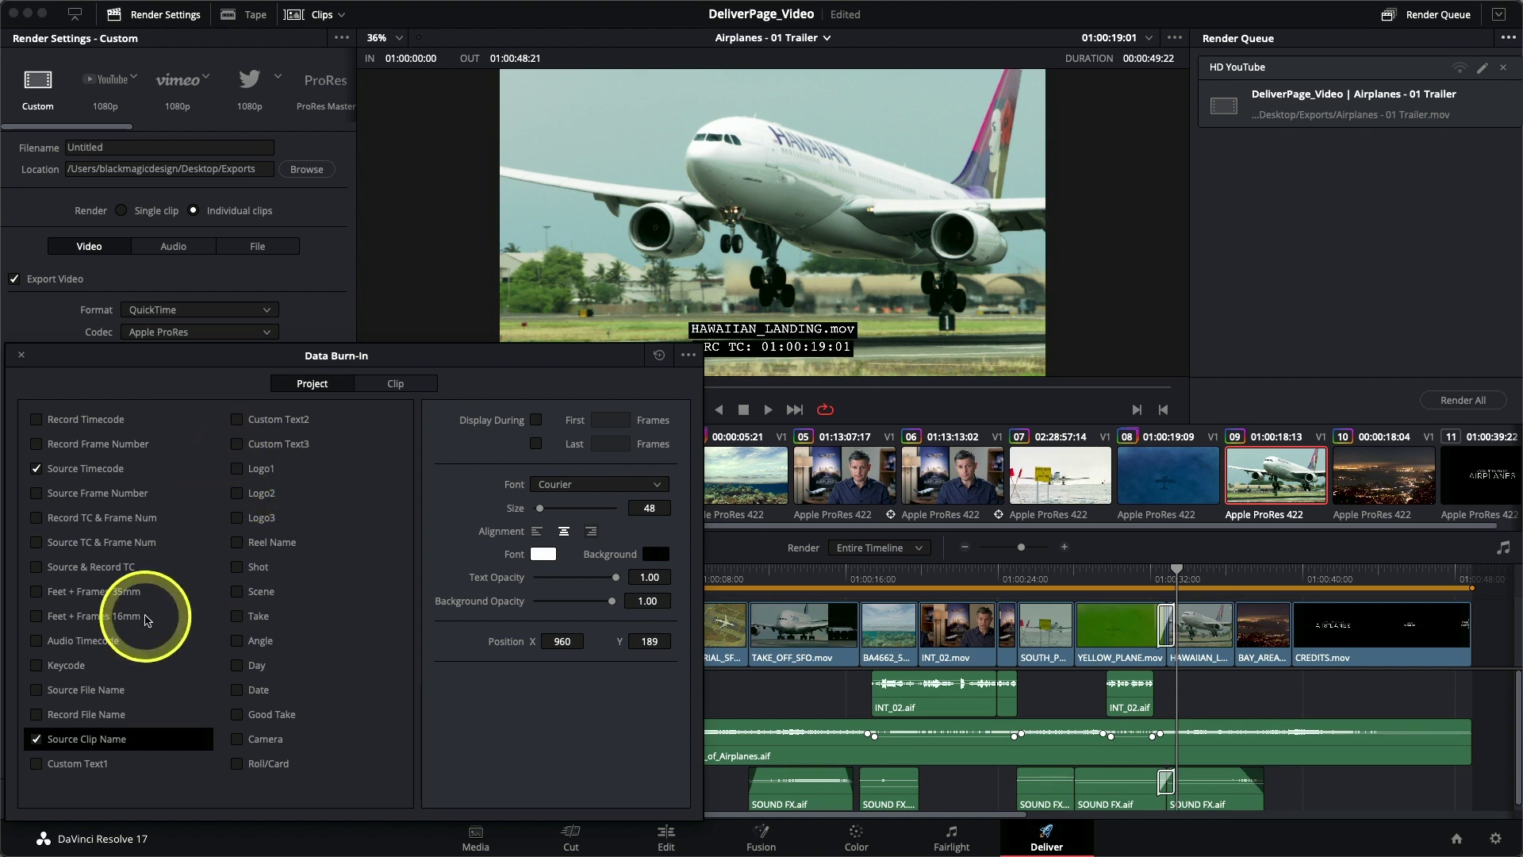
pyautogui.click(40, 768)
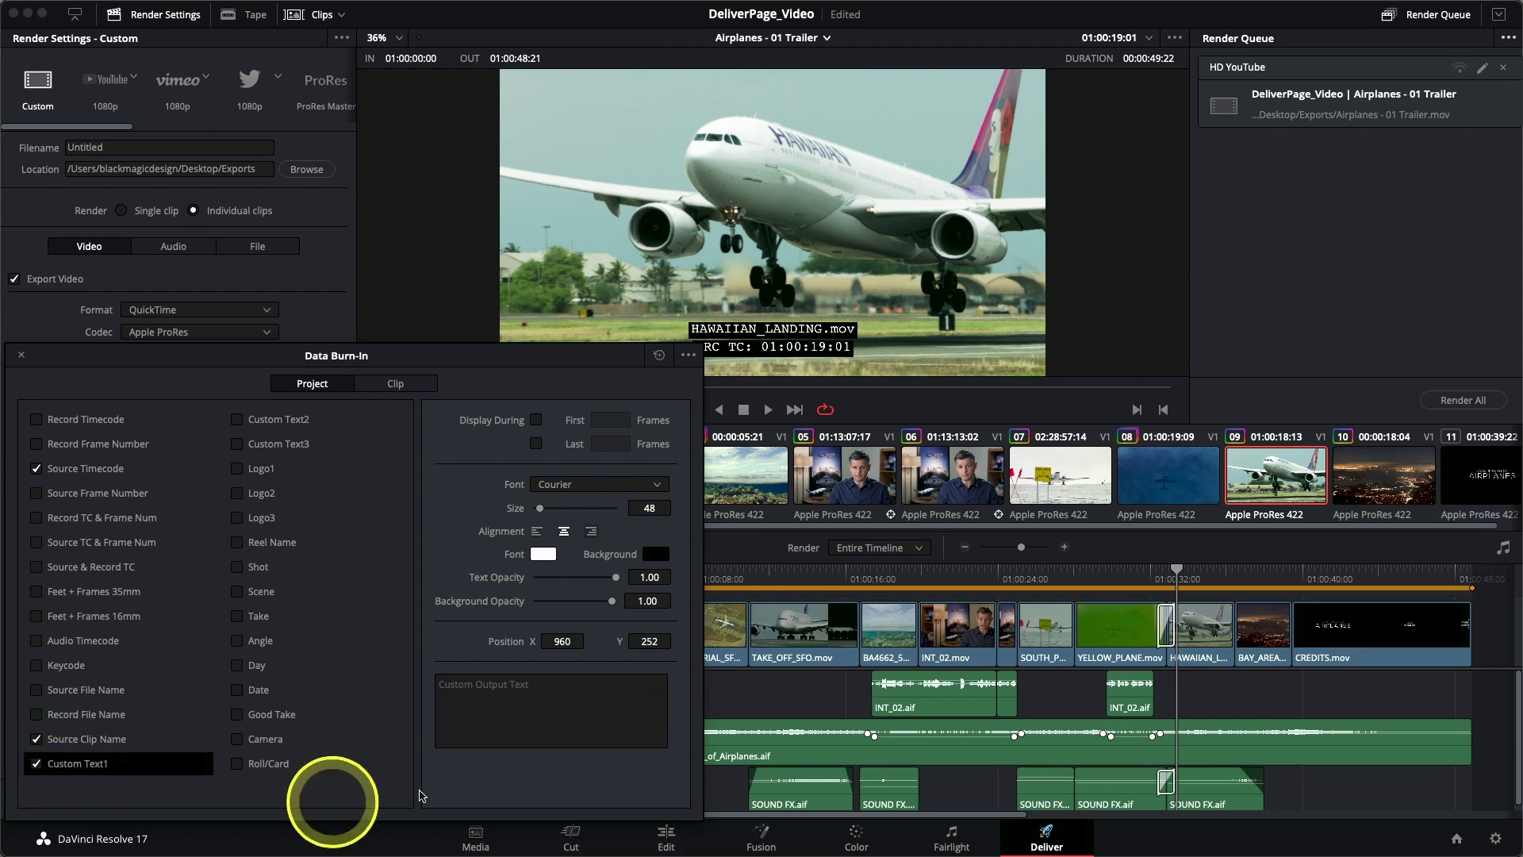
pyautogui.click(526, 727)
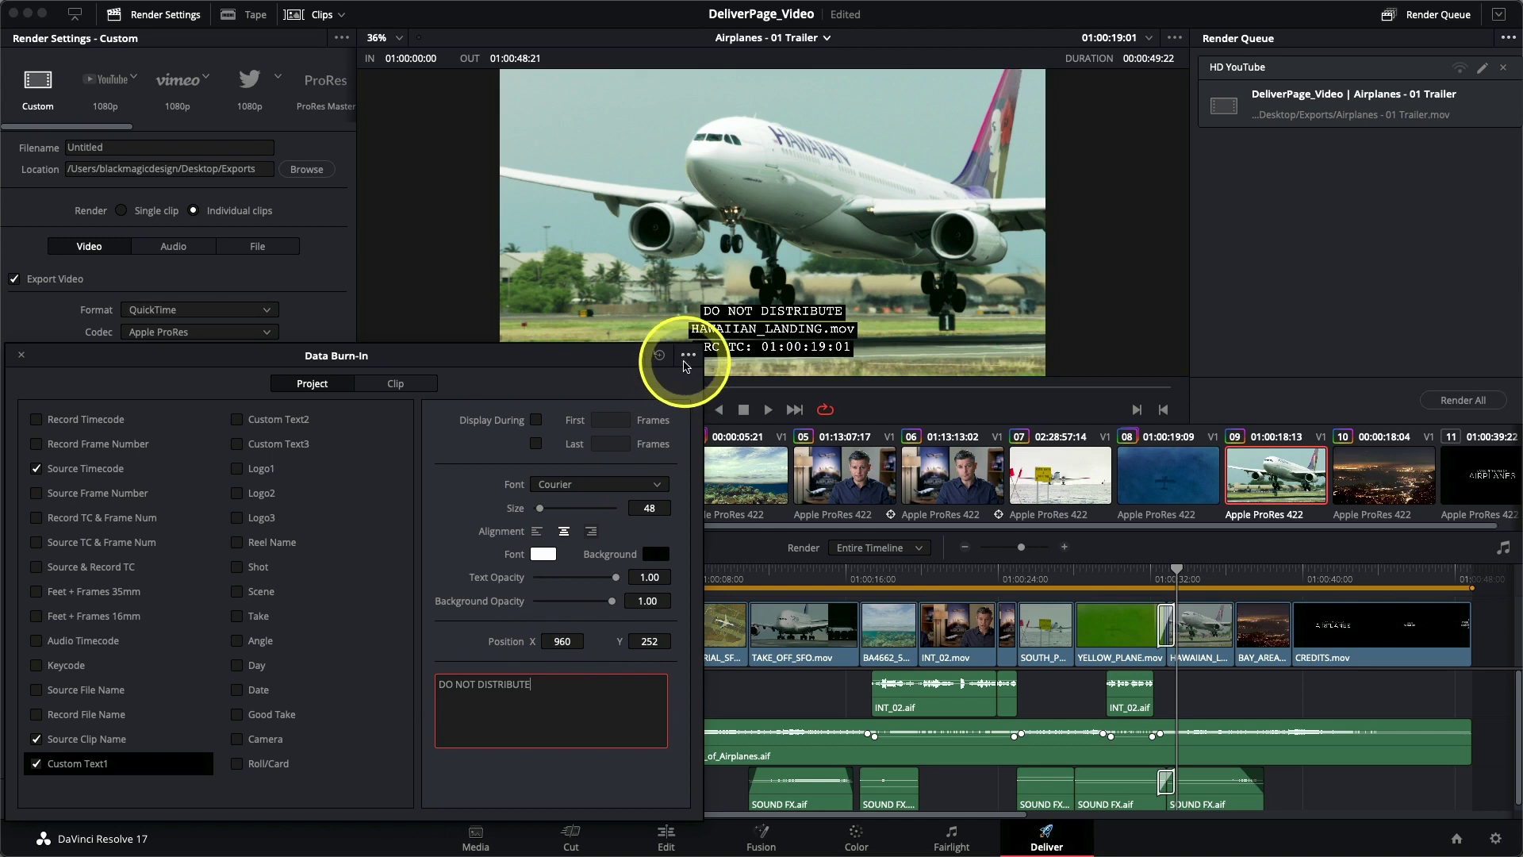
# - Turn off Gang Render Text Styles and give the Custom Text1 burn-in a size of 181 and a Y position of 627
pyautogui.click(687, 357)
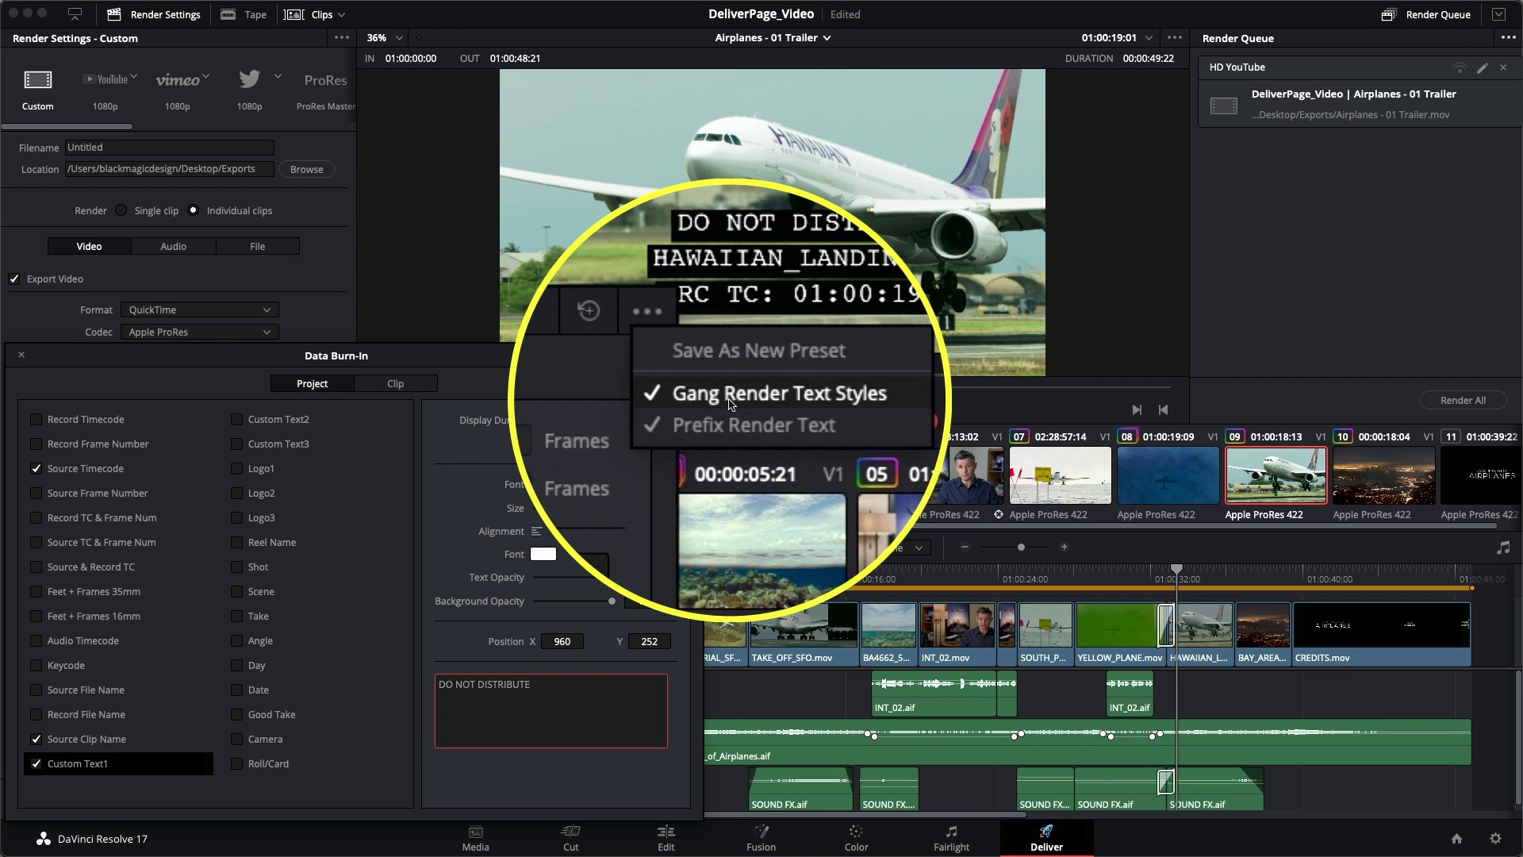
pyautogui.click(731, 405)
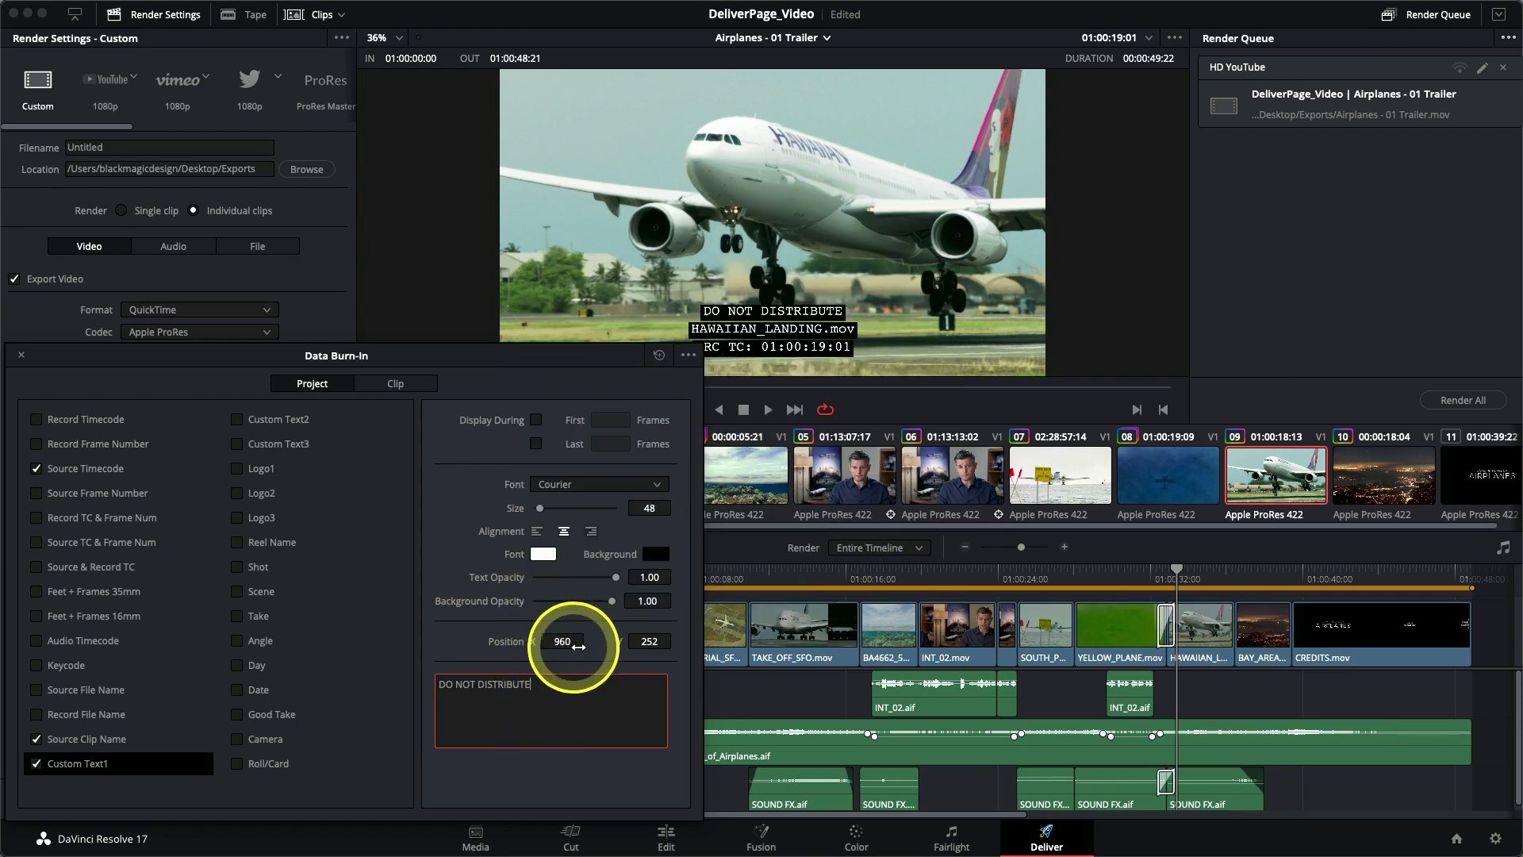
pyautogui.moveTo(540, 510); pyautogui.dragTo(560, 507)
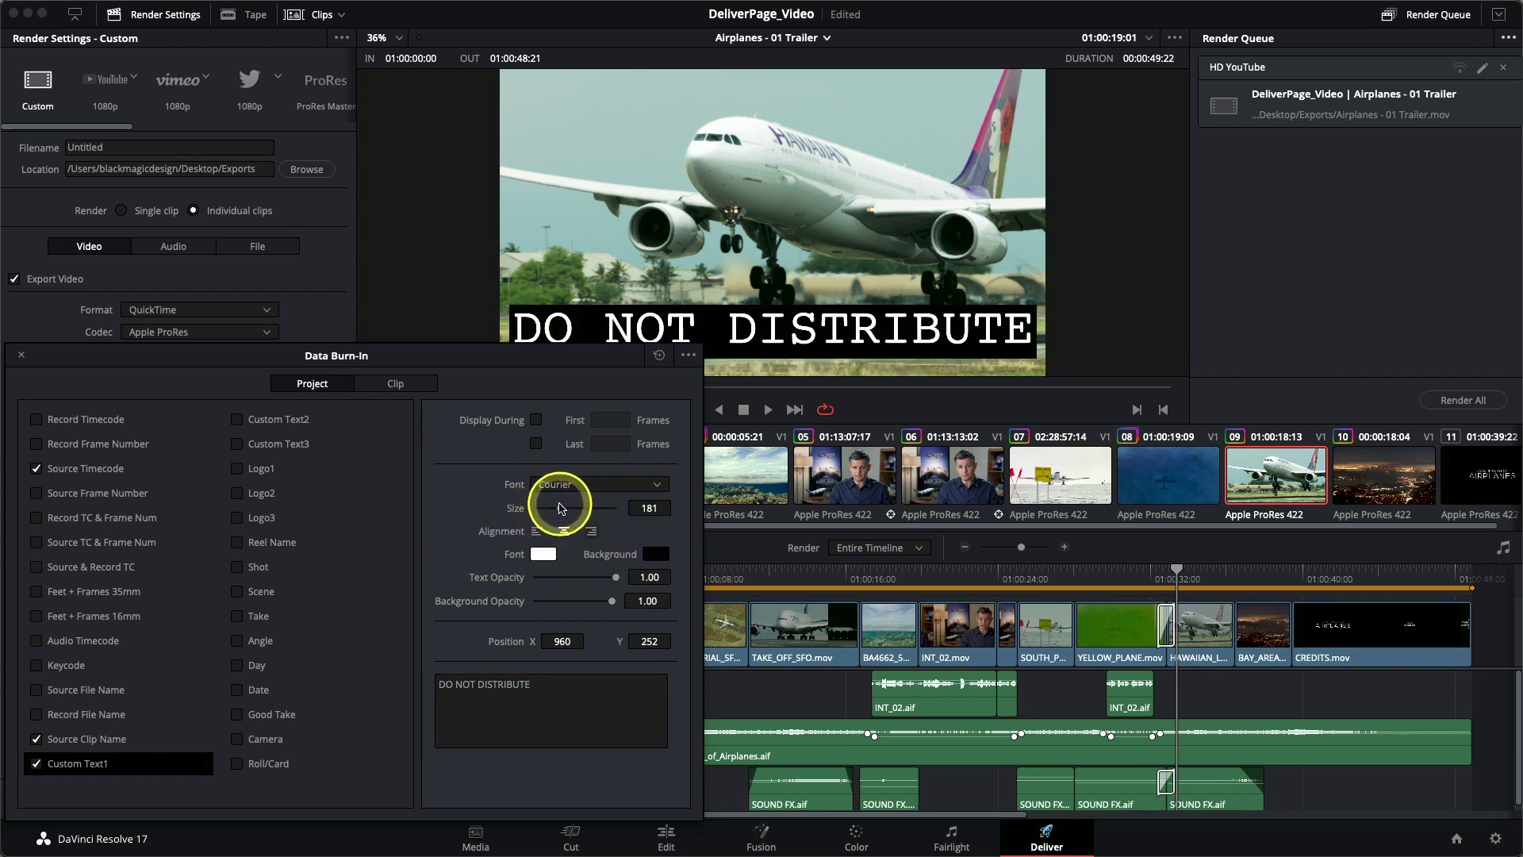
pyautogui.moveTo(640, 641)
pyautogui.mouseDown()
pyautogui.moveTo(1005, 633)
pyautogui.moveTo(911, 619)
pyautogui.moveTo(647, 641)
pyautogui.mouseUp()
# - Change the font of the "DO NOT DISTRIBUTE" burn-in to Arial
pyautogui.click(591, 485)
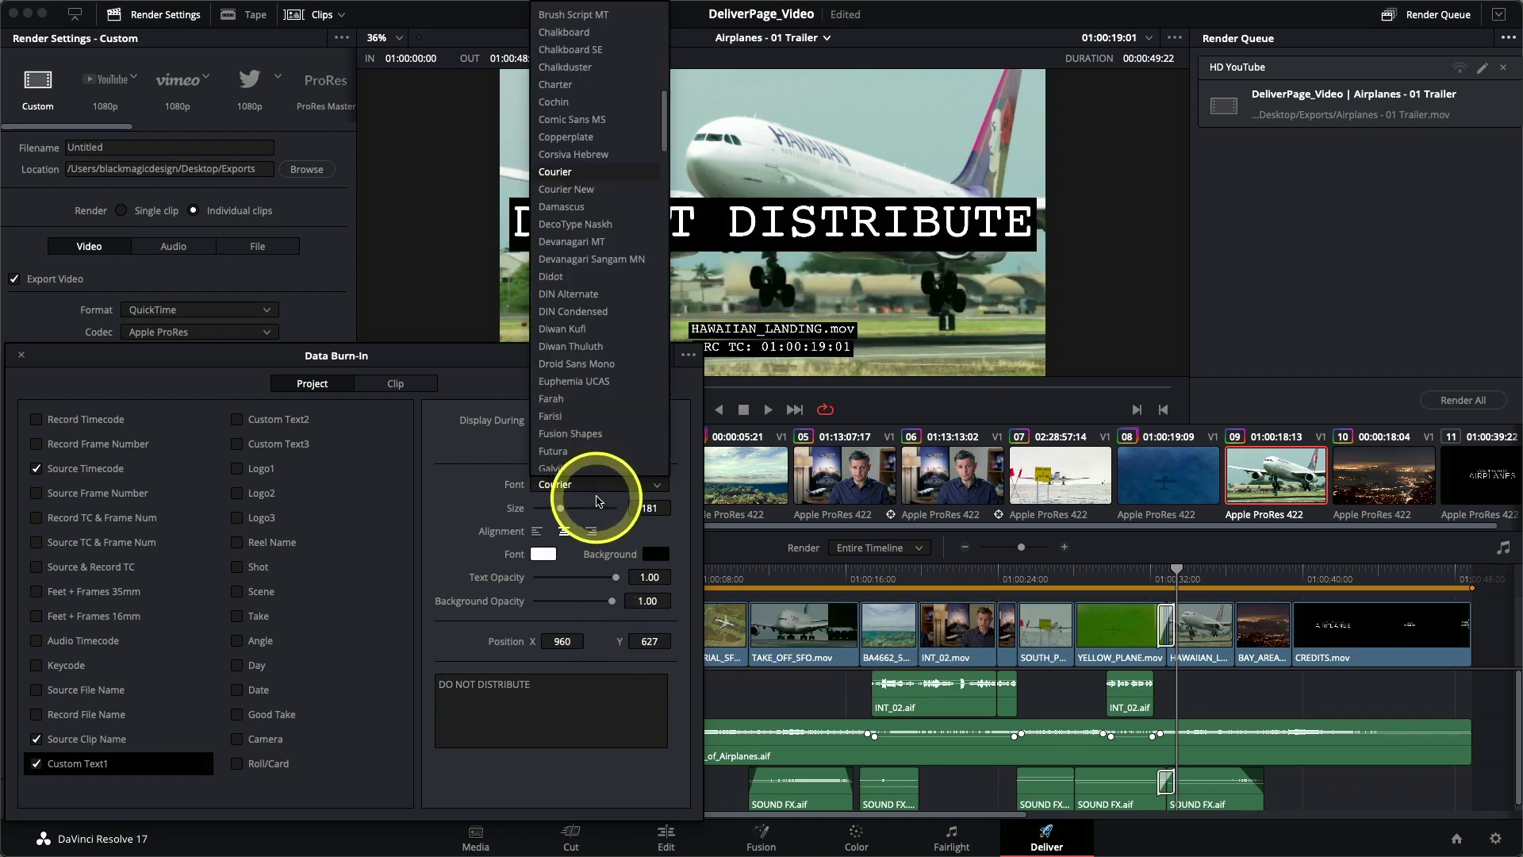
pyautogui.scroll(-5, 582, 375)
pyautogui.scroll(10, 582, 374)
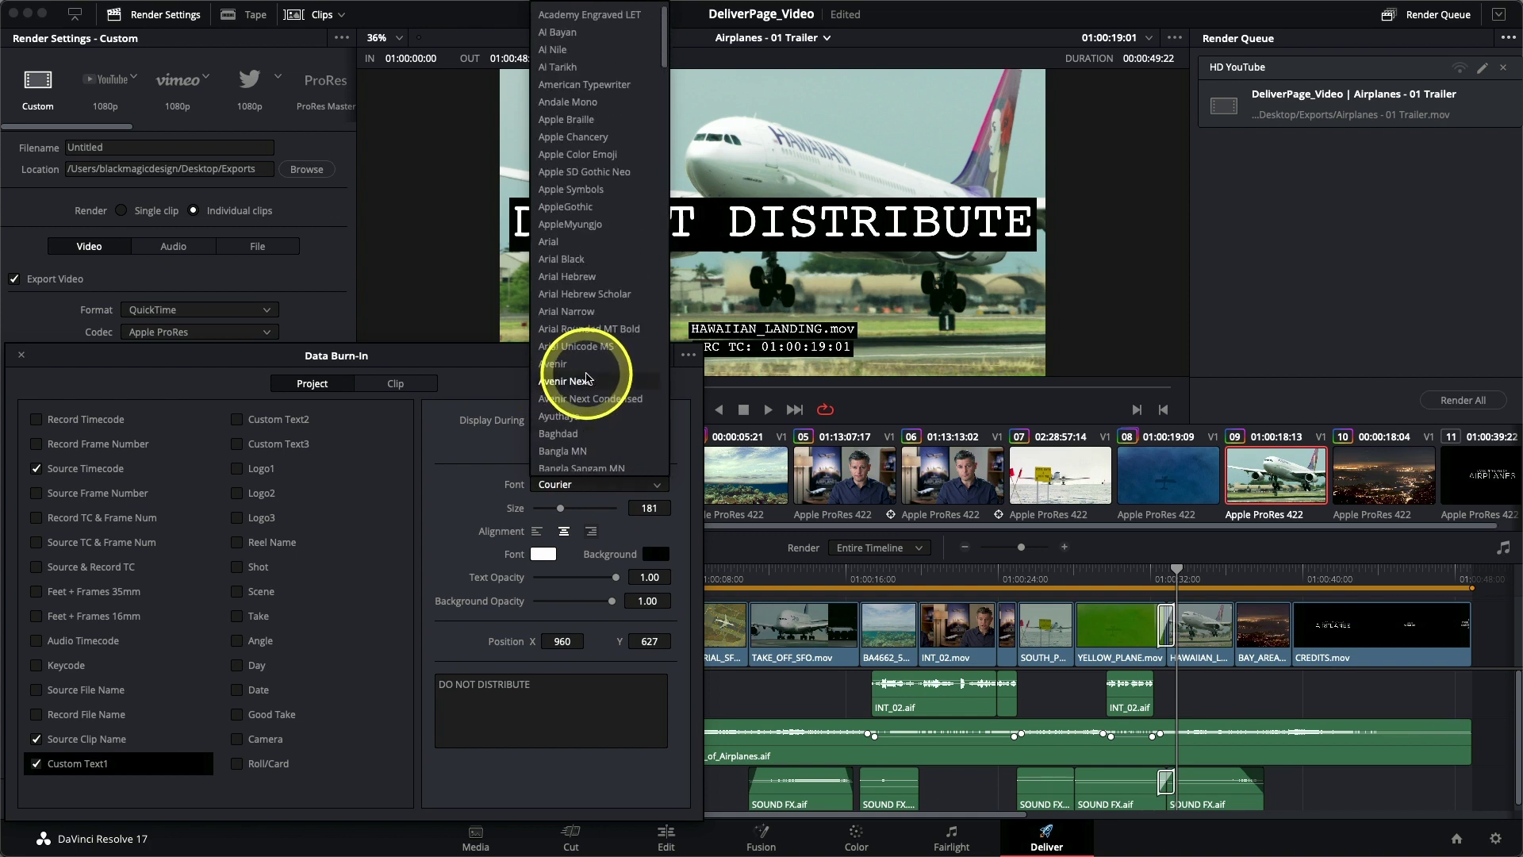
pyautogui.click(551, 241)
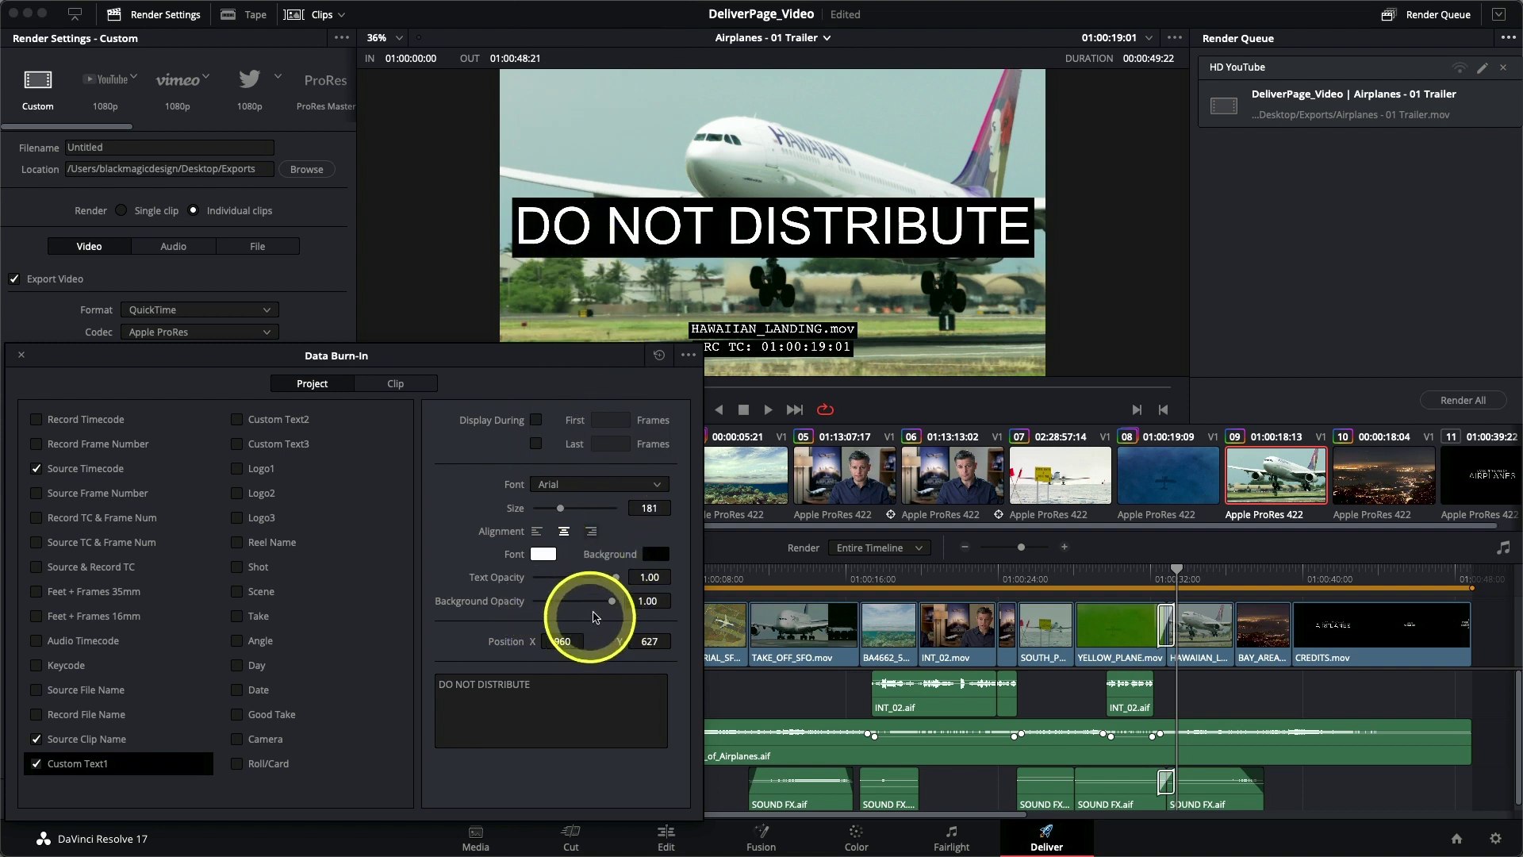
# - Set the custom text's background opacity to 0.00 and its text opacity to 0.40
pyautogui.moveTo(608, 608); pyautogui.dragTo(491, 603)
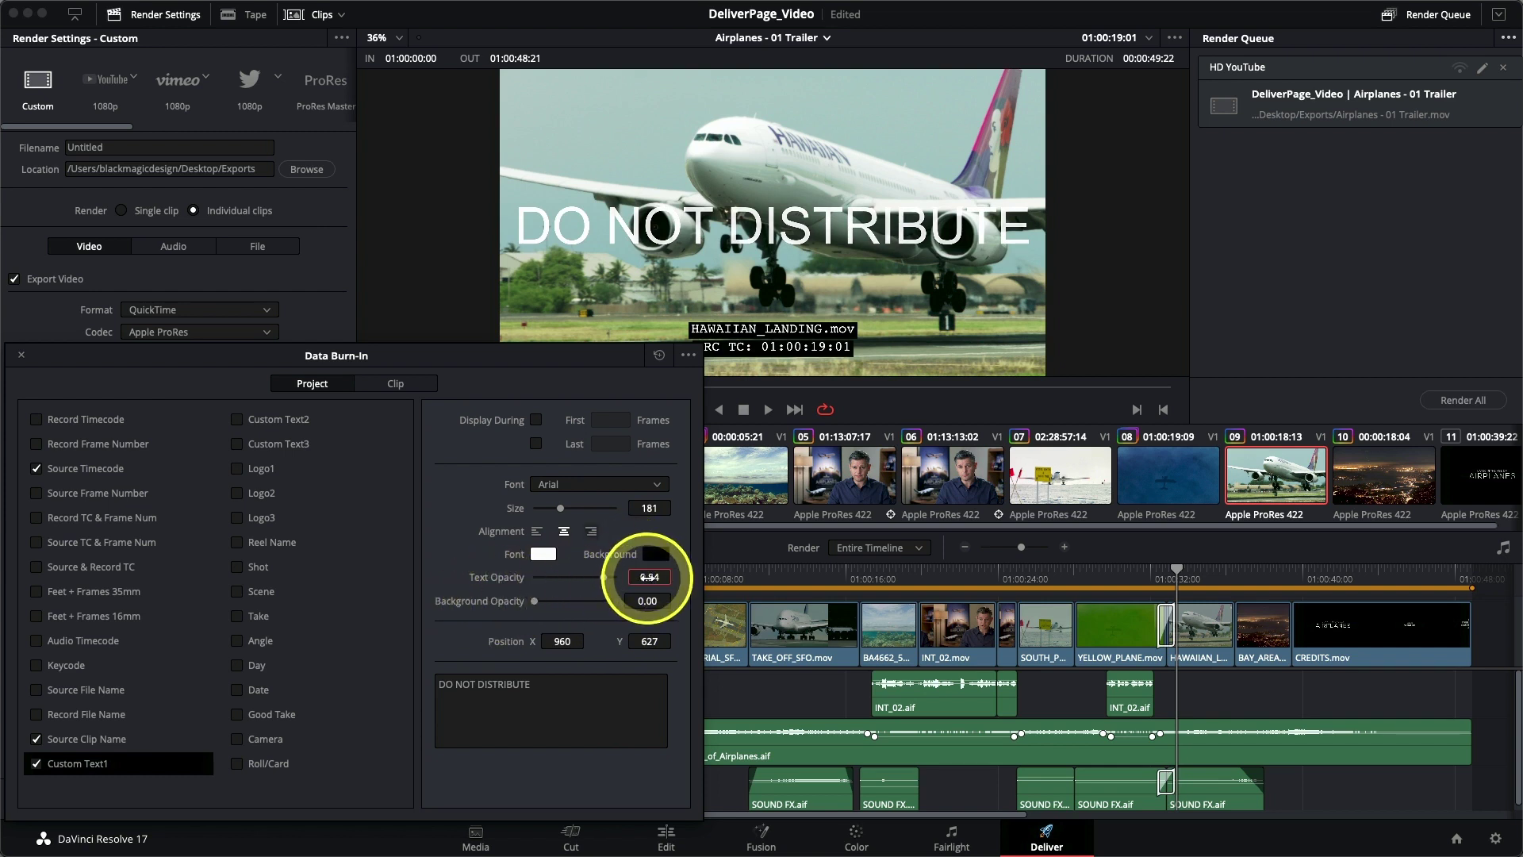
pyautogui.click(649, 577)
pyautogui.write('0.4')
pyautogui.press('Return')
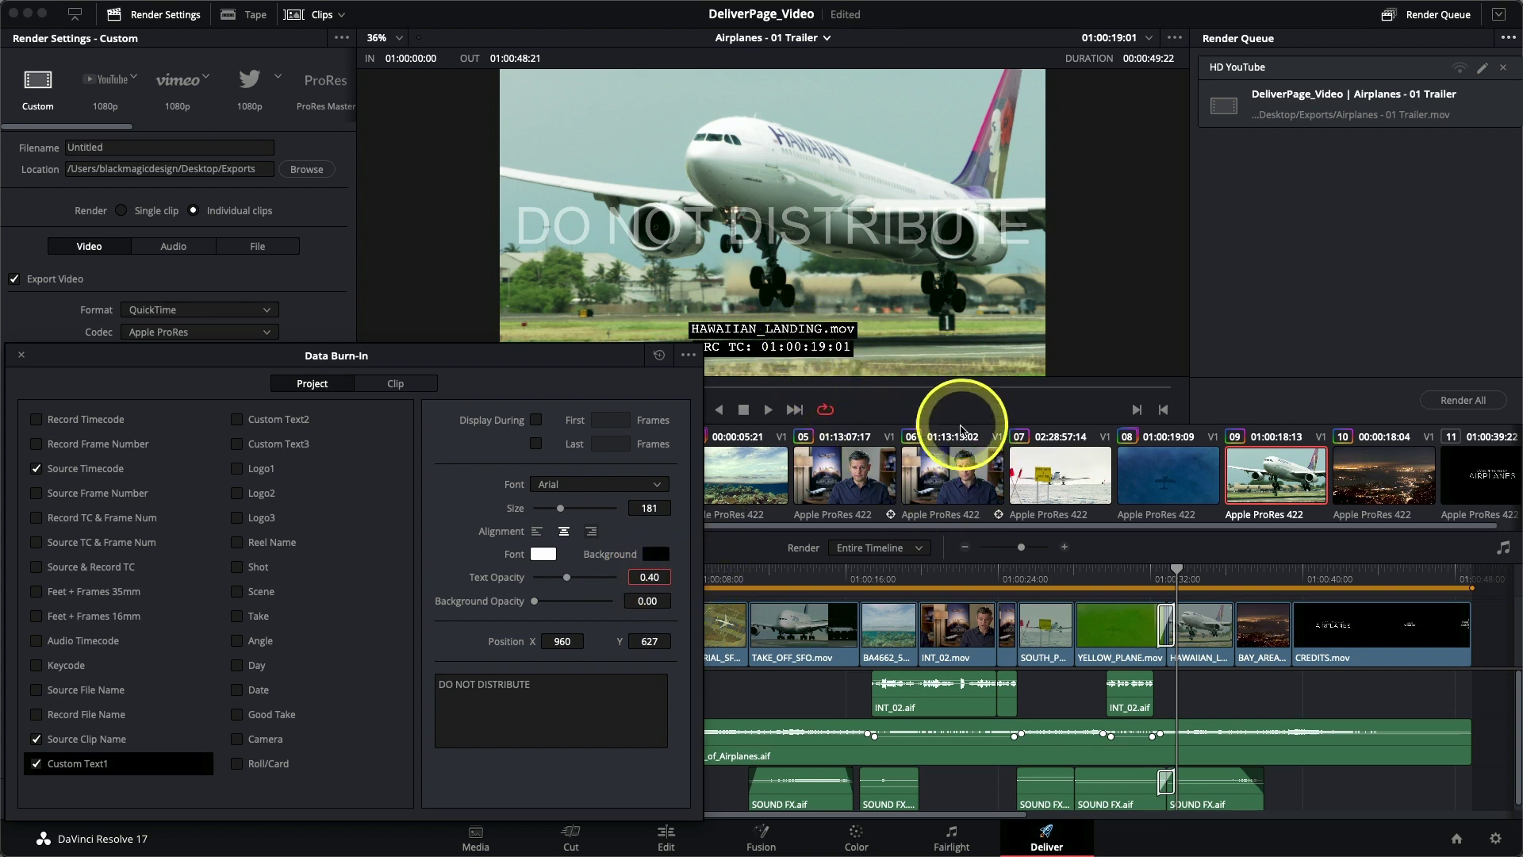
# - Review the burn-ins on clips 04 to 10 and close the Data Burn-In window
pyautogui.click(973, 468)
pyautogui.click(873, 468)
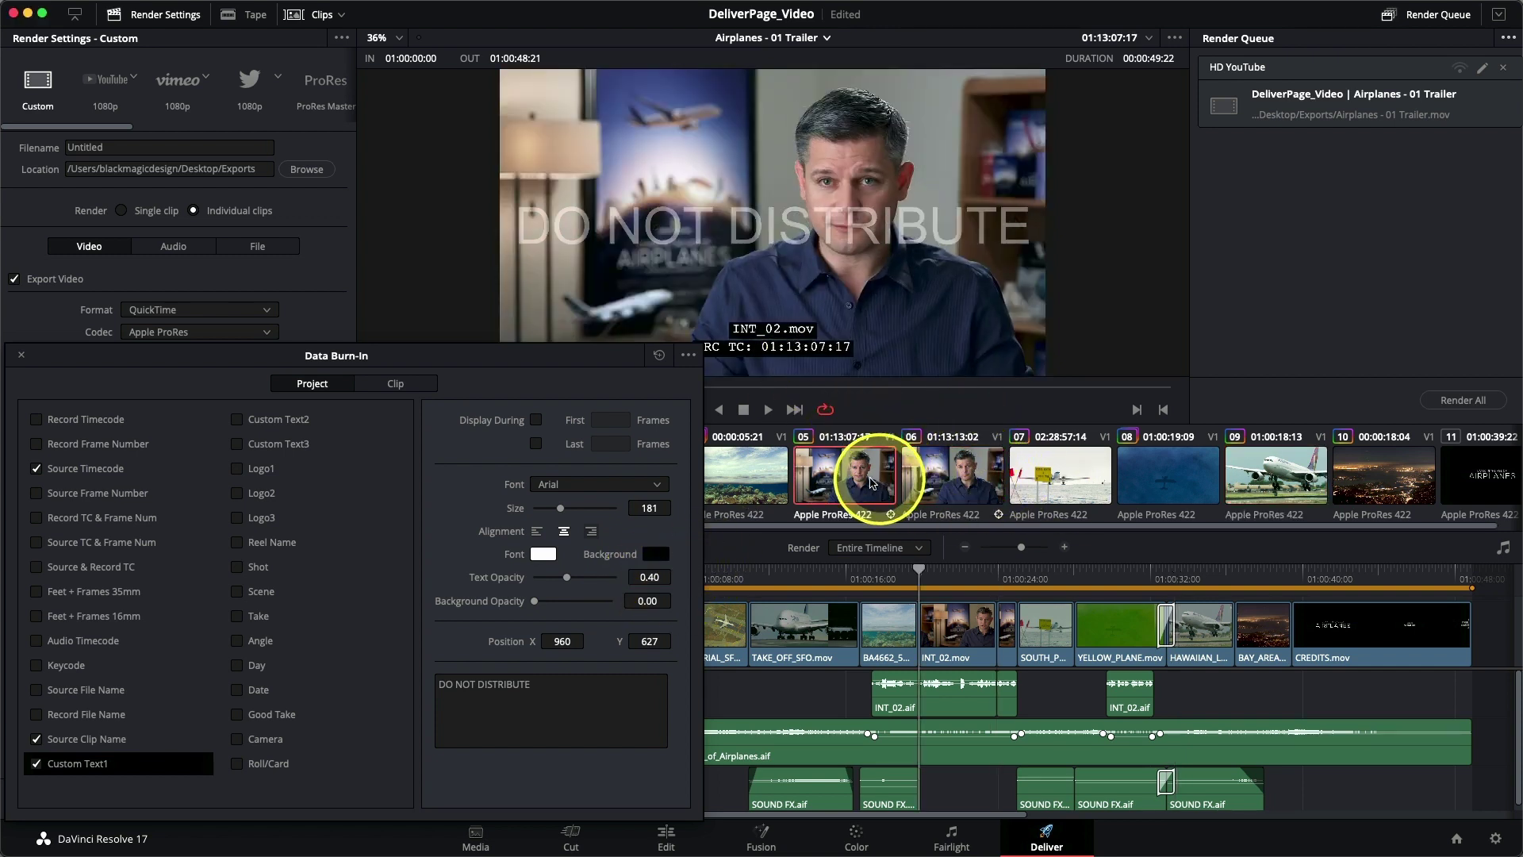
pyautogui.click(748, 476)
pyautogui.click(1063, 475)
pyautogui.click(1158, 476)
pyautogui.click(1273, 468)
pyautogui.click(1366, 471)
pyautogui.click(1281, 468)
pyautogui.click(1199, 472)
pyautogui.moveTo(185, 364); pyautogui.dragTo(633, 308)
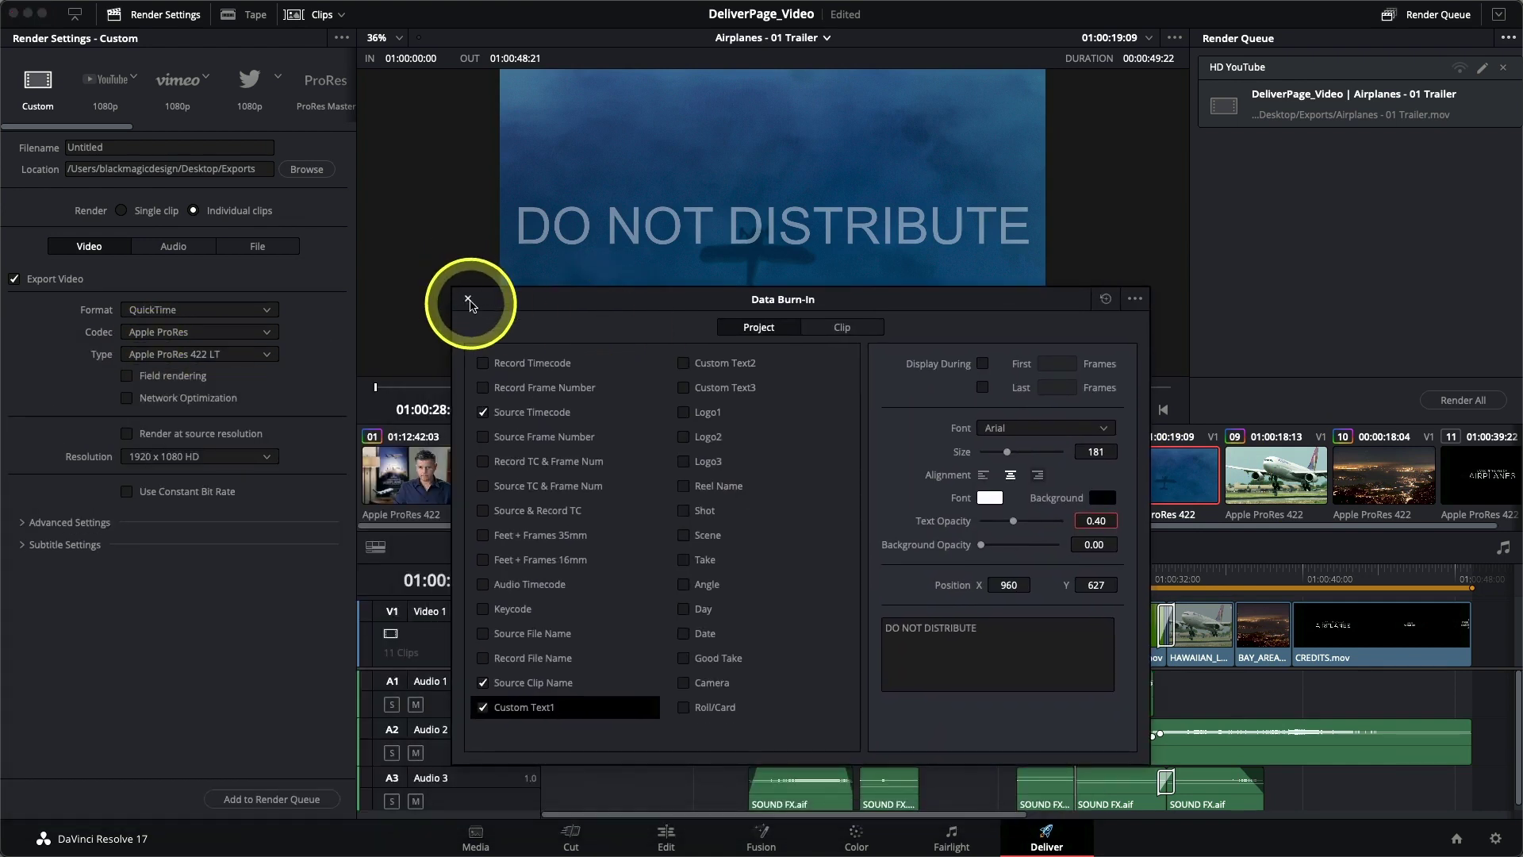
pyautogui.click(468, 301)
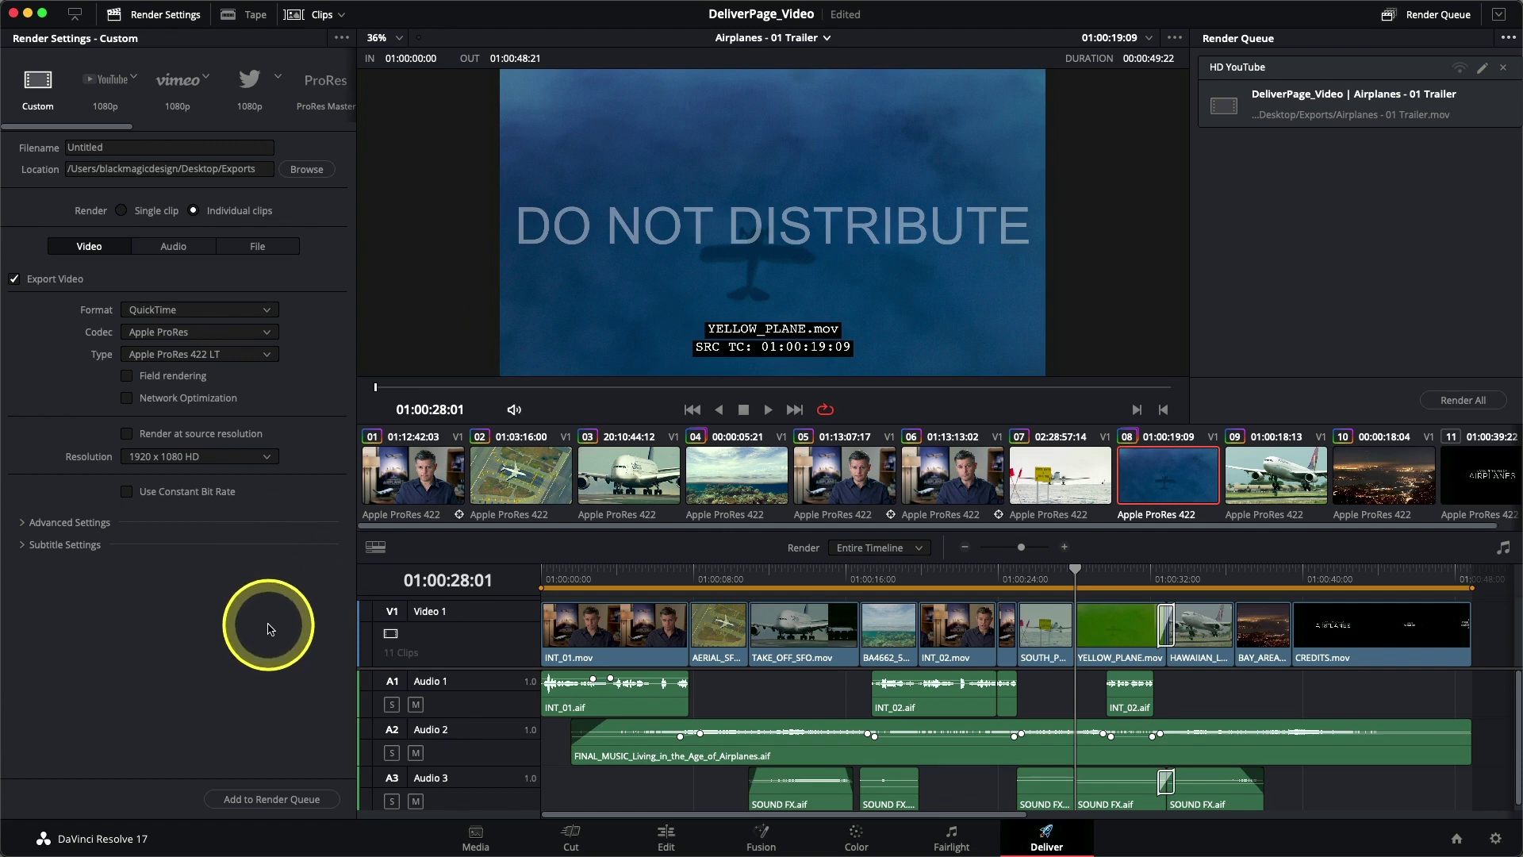
# - Set the output filenames to use the source name, with unique filenames added as a suffix
pyautogui.click(255, 247)
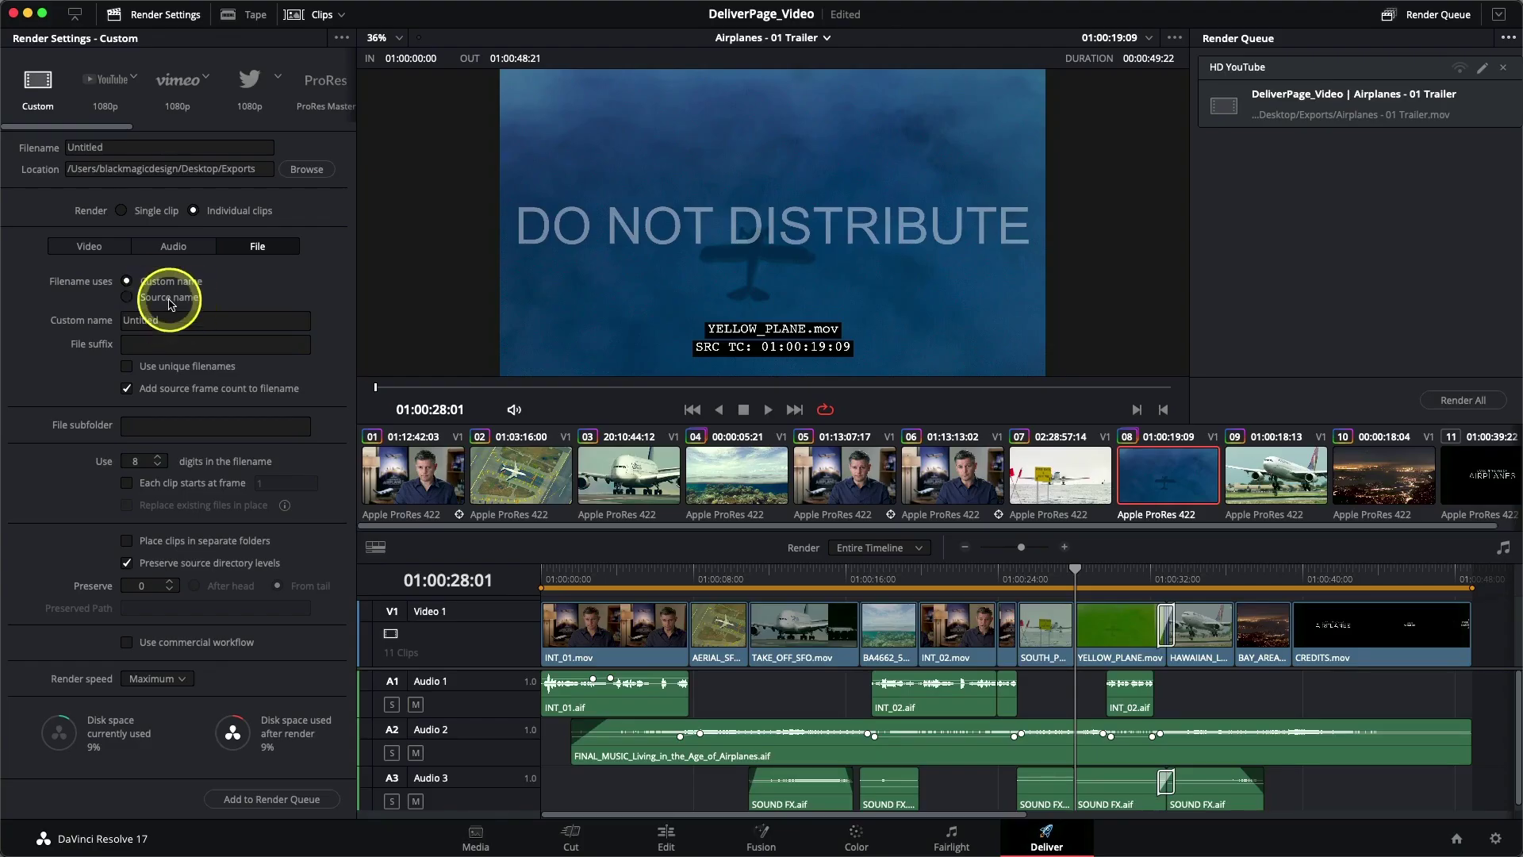
pyautogui.click(171, 304)
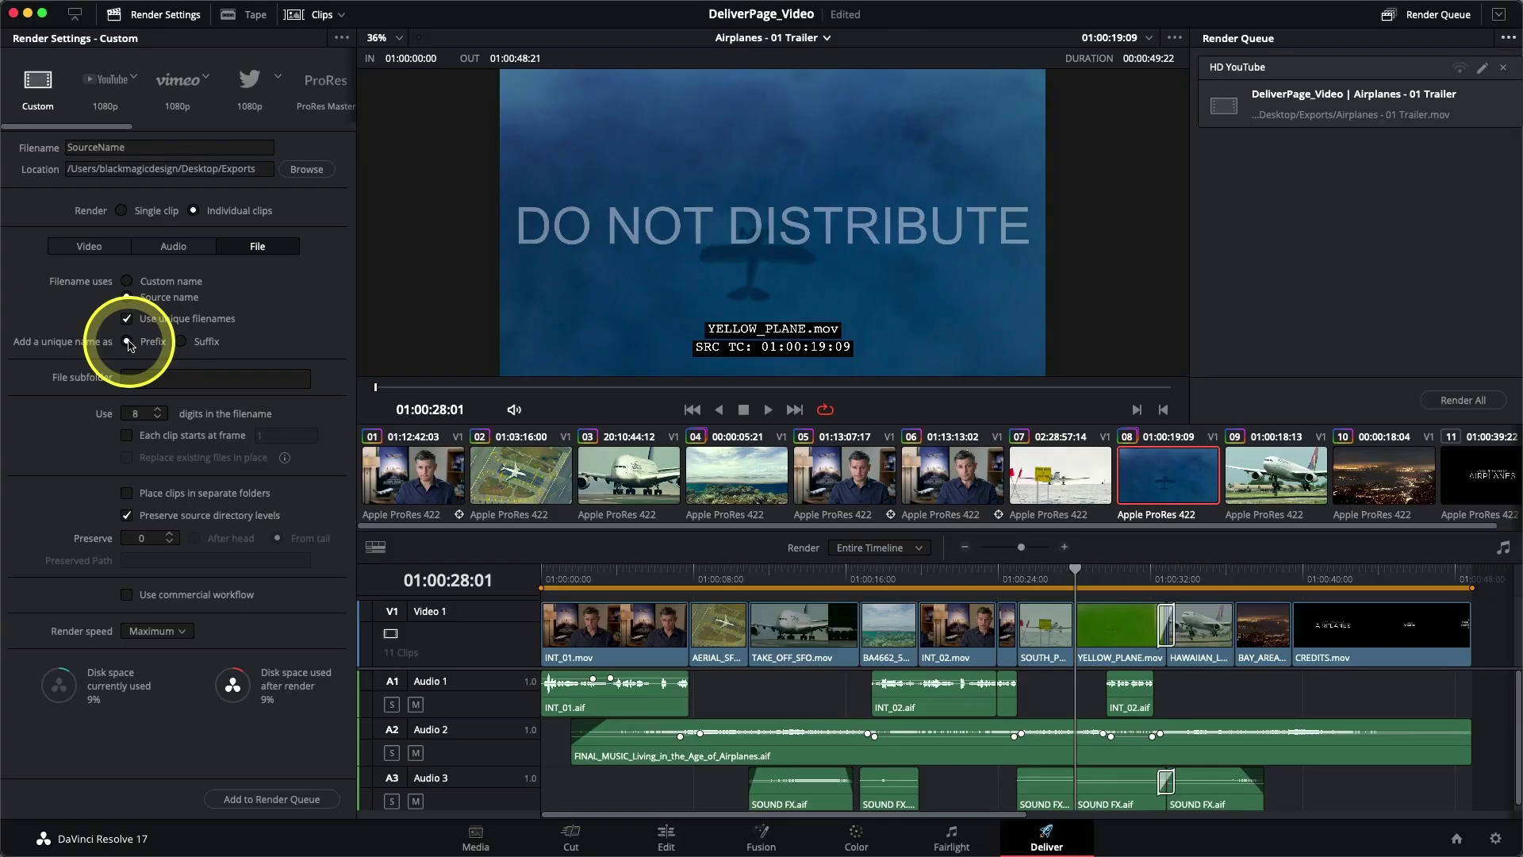
pyautogui.click(181, 342)
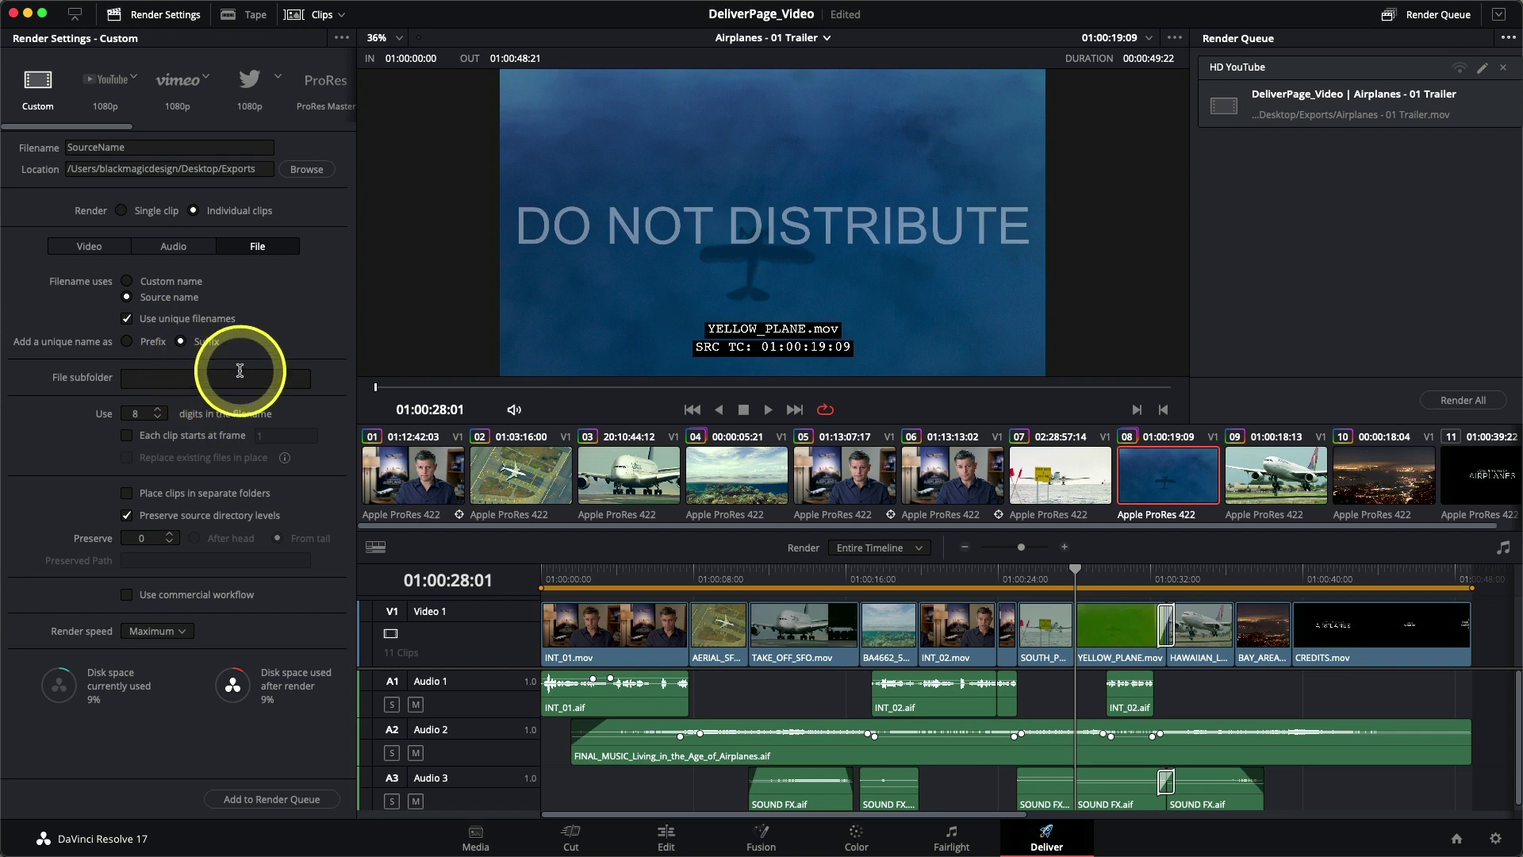
# - Add the individual-clips render of Airplanes - 01 Trailer to the render queue and name the job Dailies
pyautogui.click(266, 799)
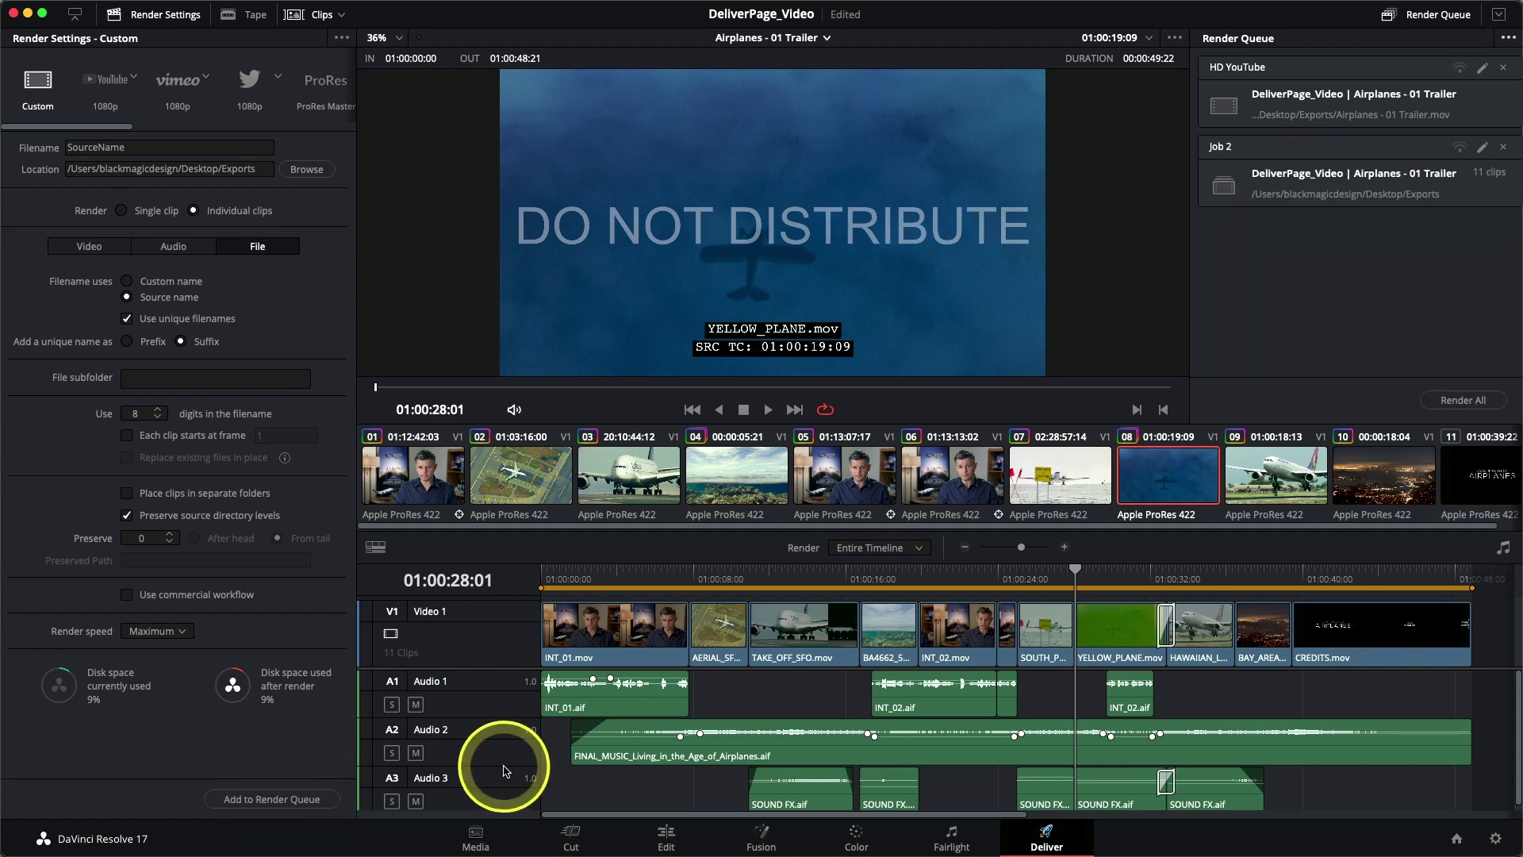
pyautogui.click(1257, 141)
pyautogui.doubleClick(1228, 147)
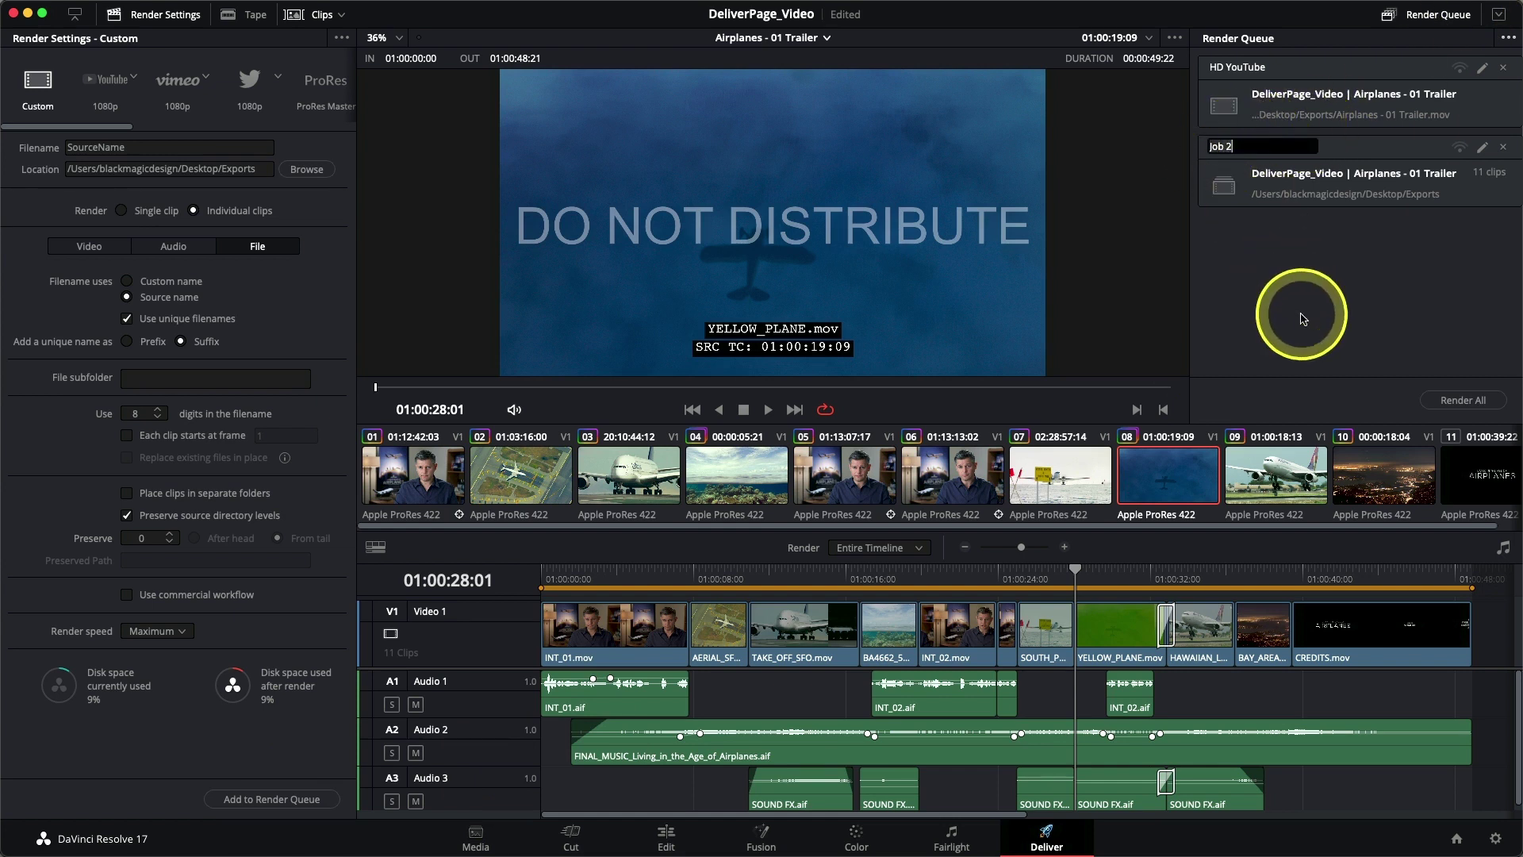
pyautogui.write('Dailies')
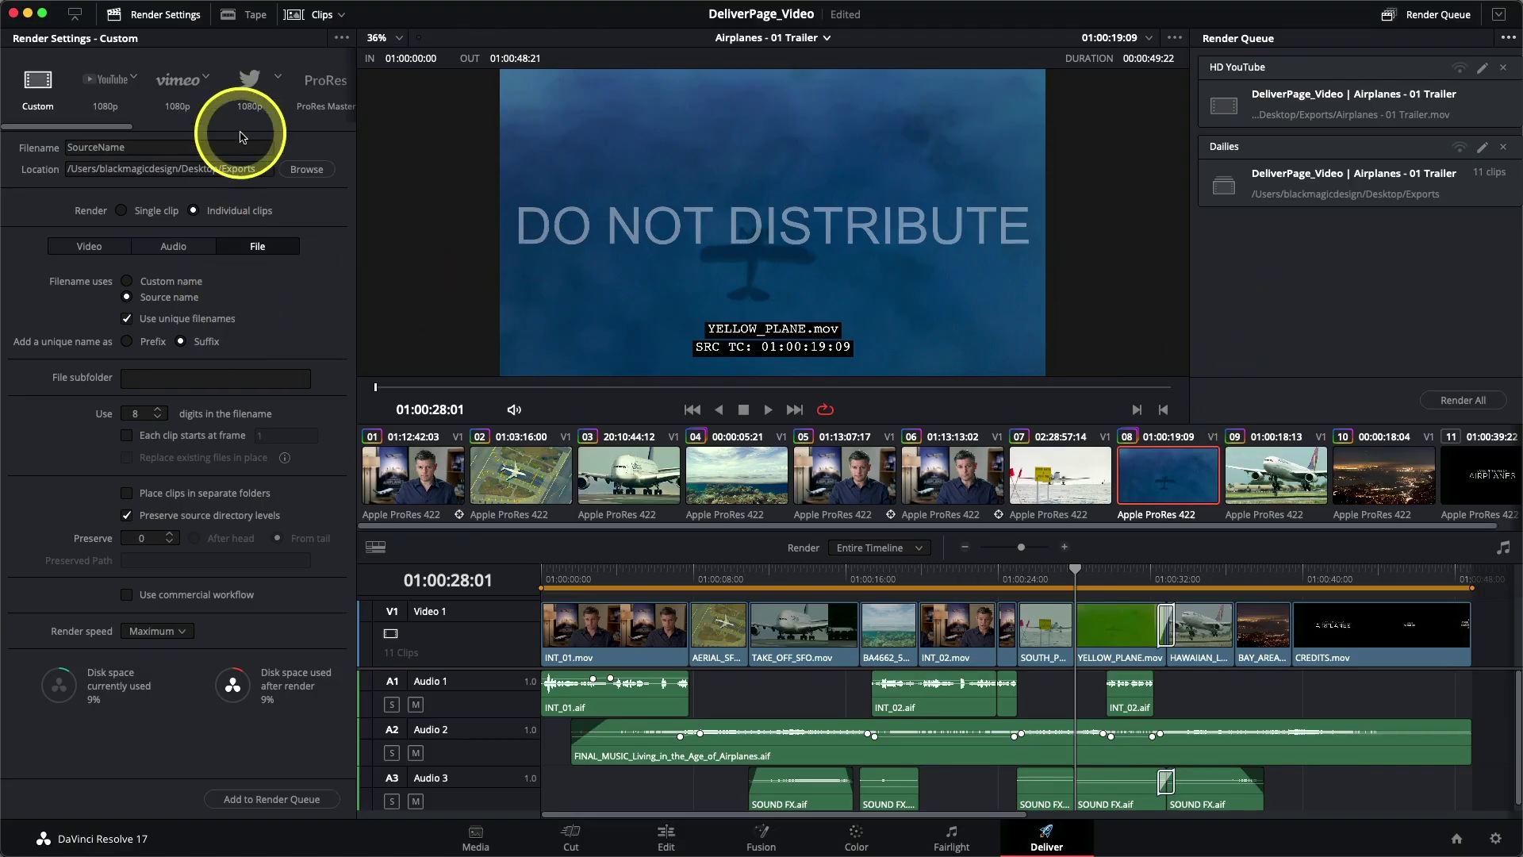
# - Save the current render settings as a new preset named "Prores dailies"
pyautogui.click(341, 39)
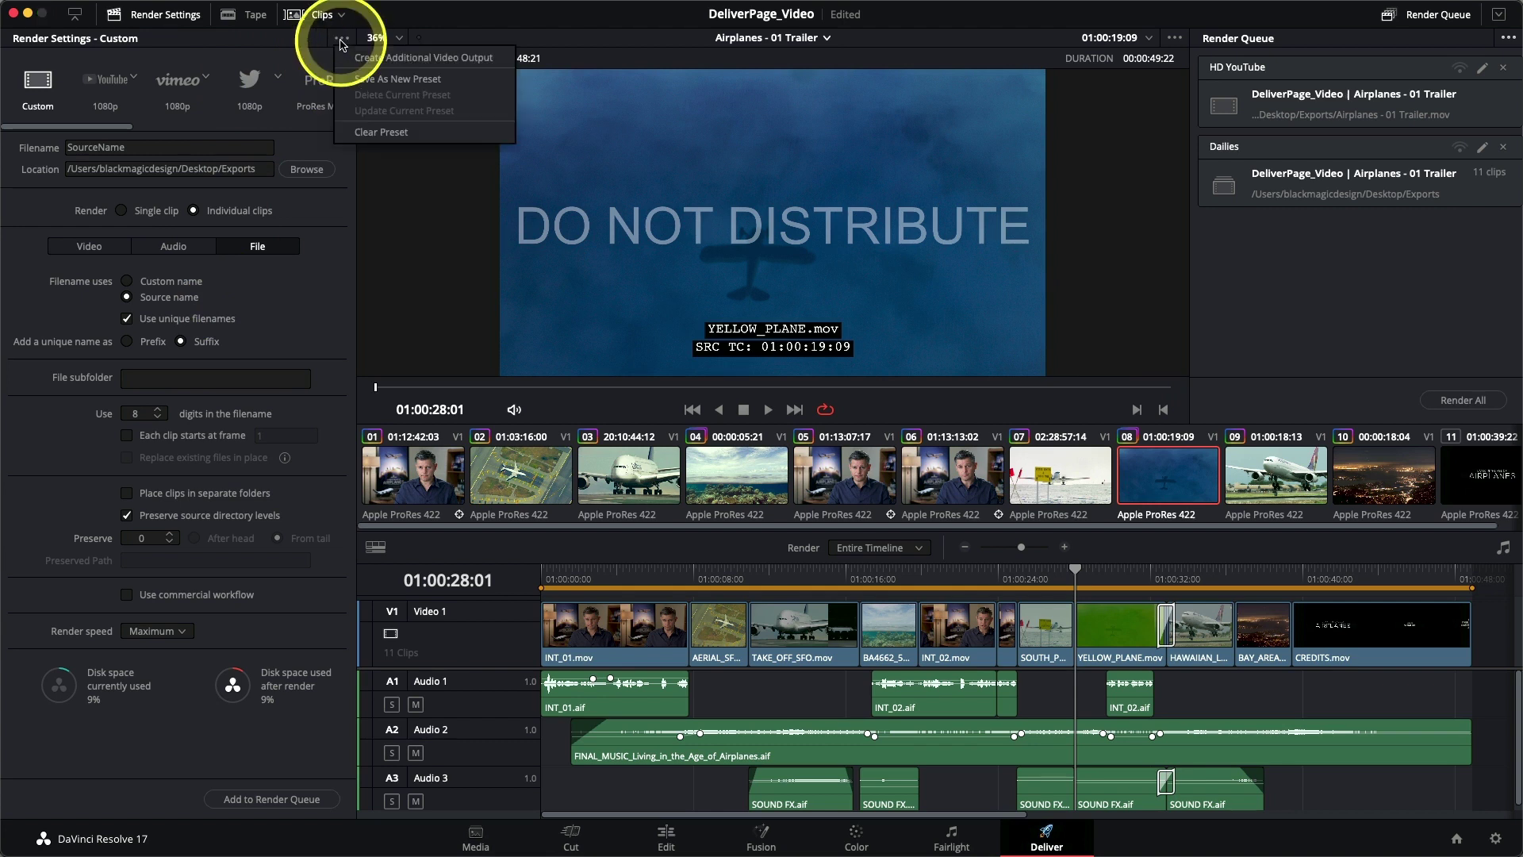
pyautogui.click(362, 80)
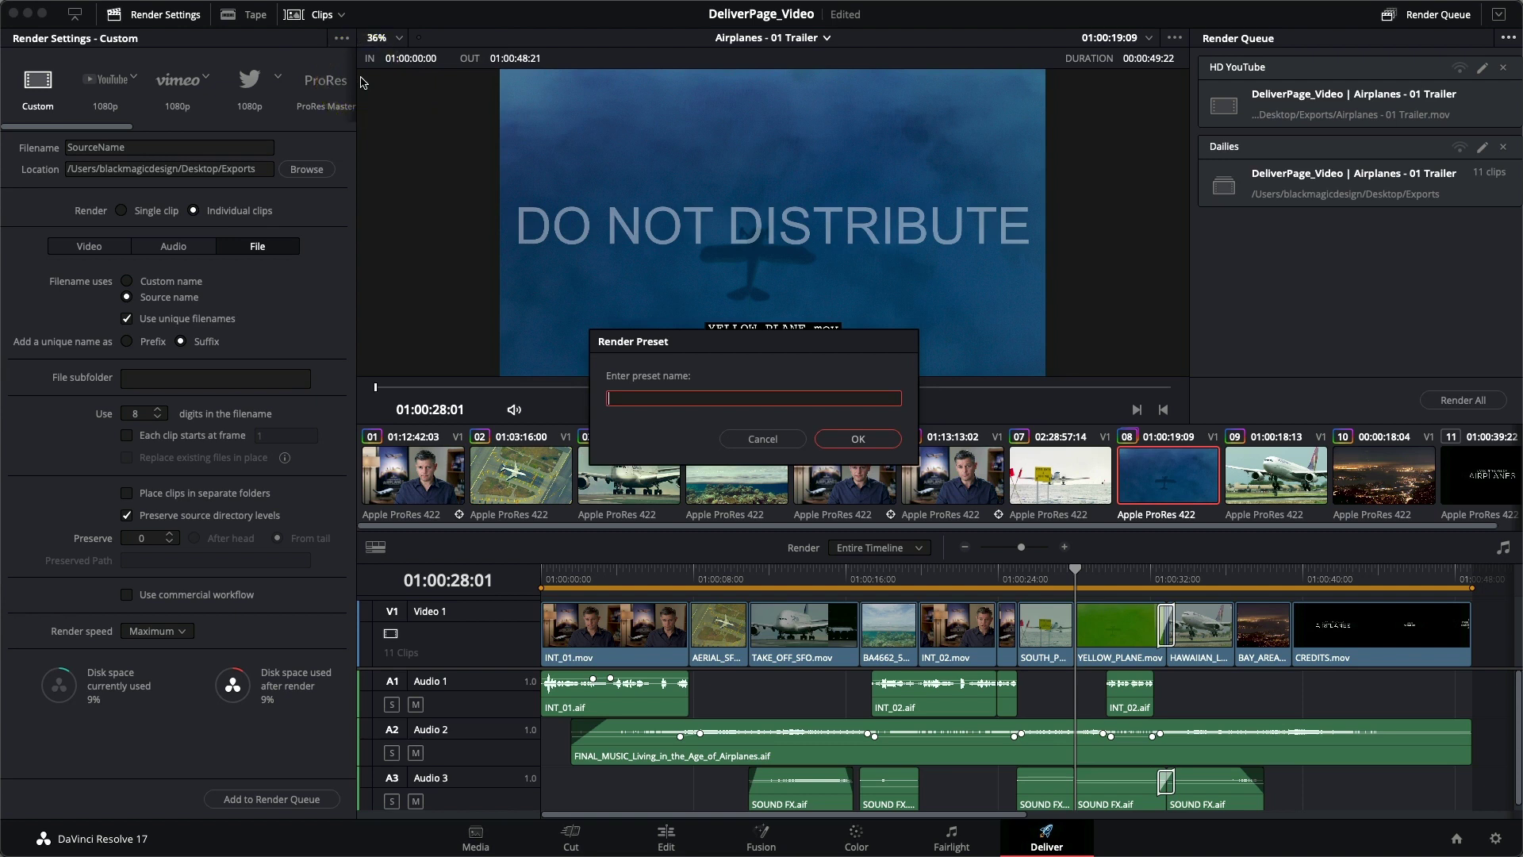
pyautogui.click(362, 82)
pyautogui.write('Prores dai')
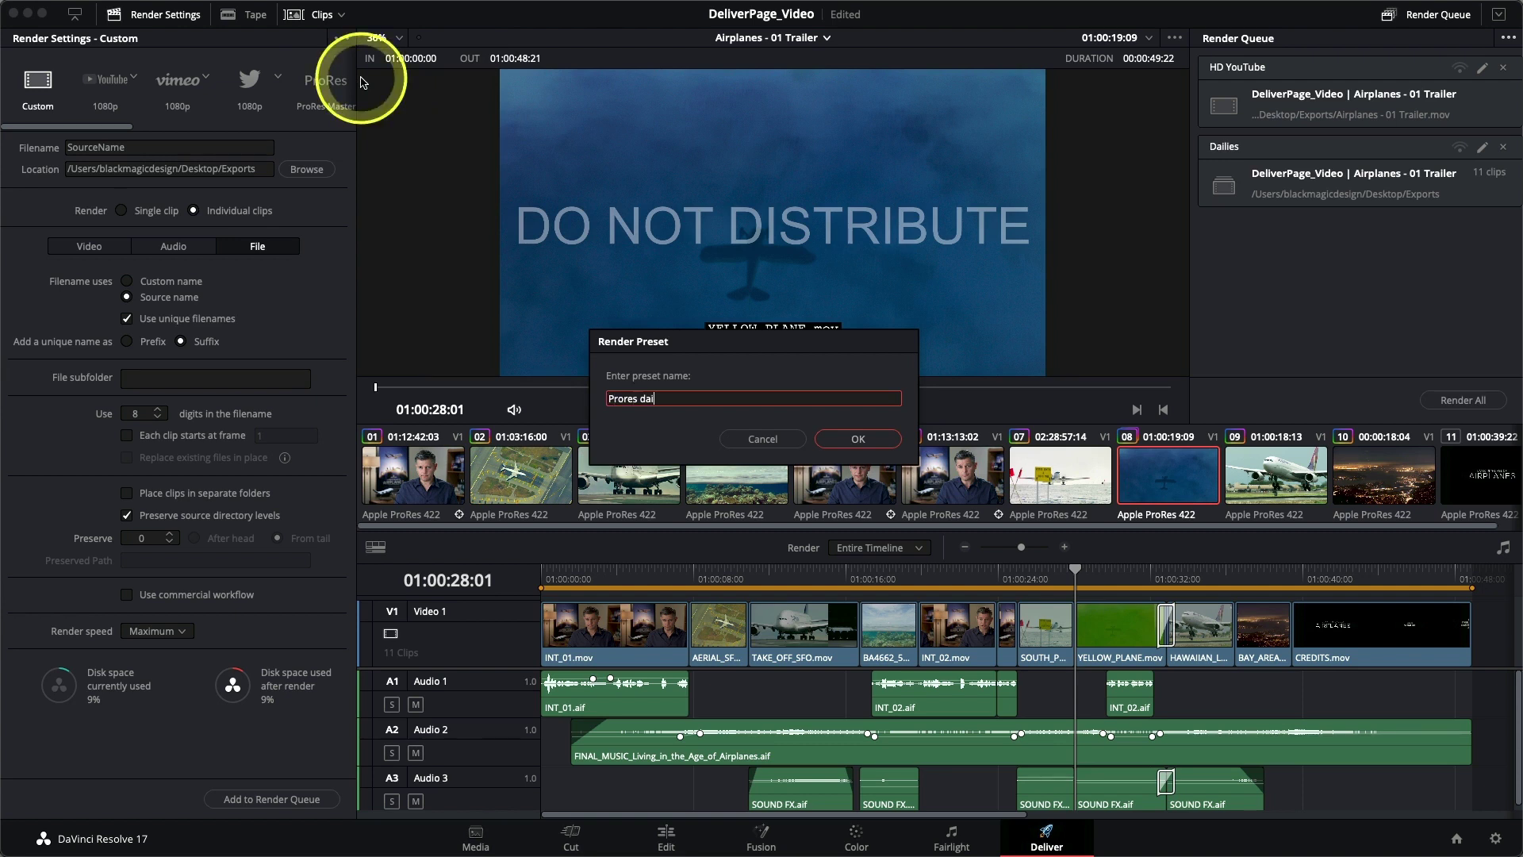
pyautogui.write('lies')
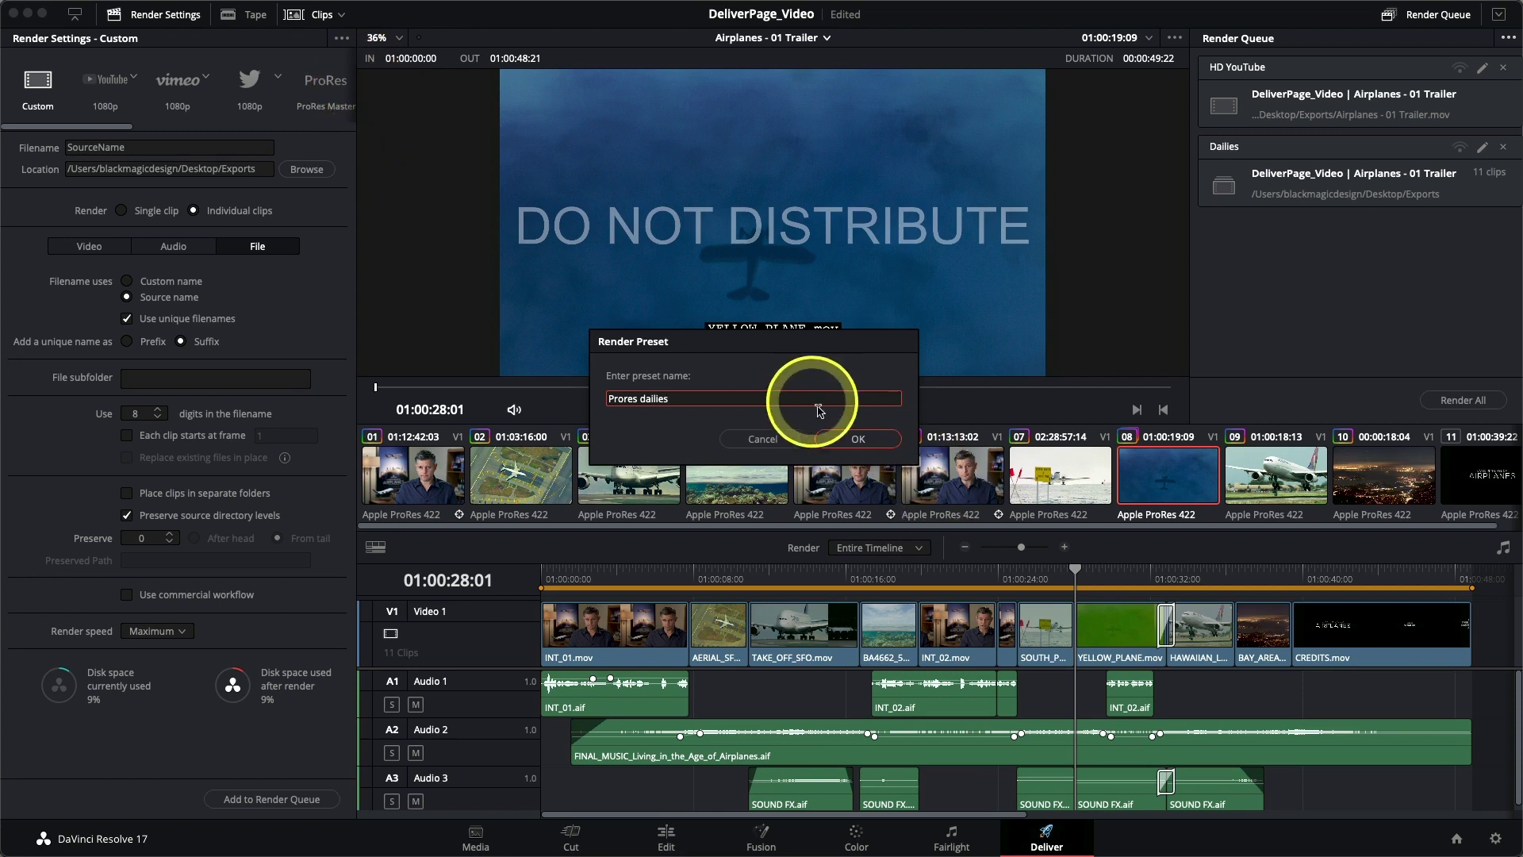
pyautogui.click(841, 441)
pyautogui.click(133, 226)
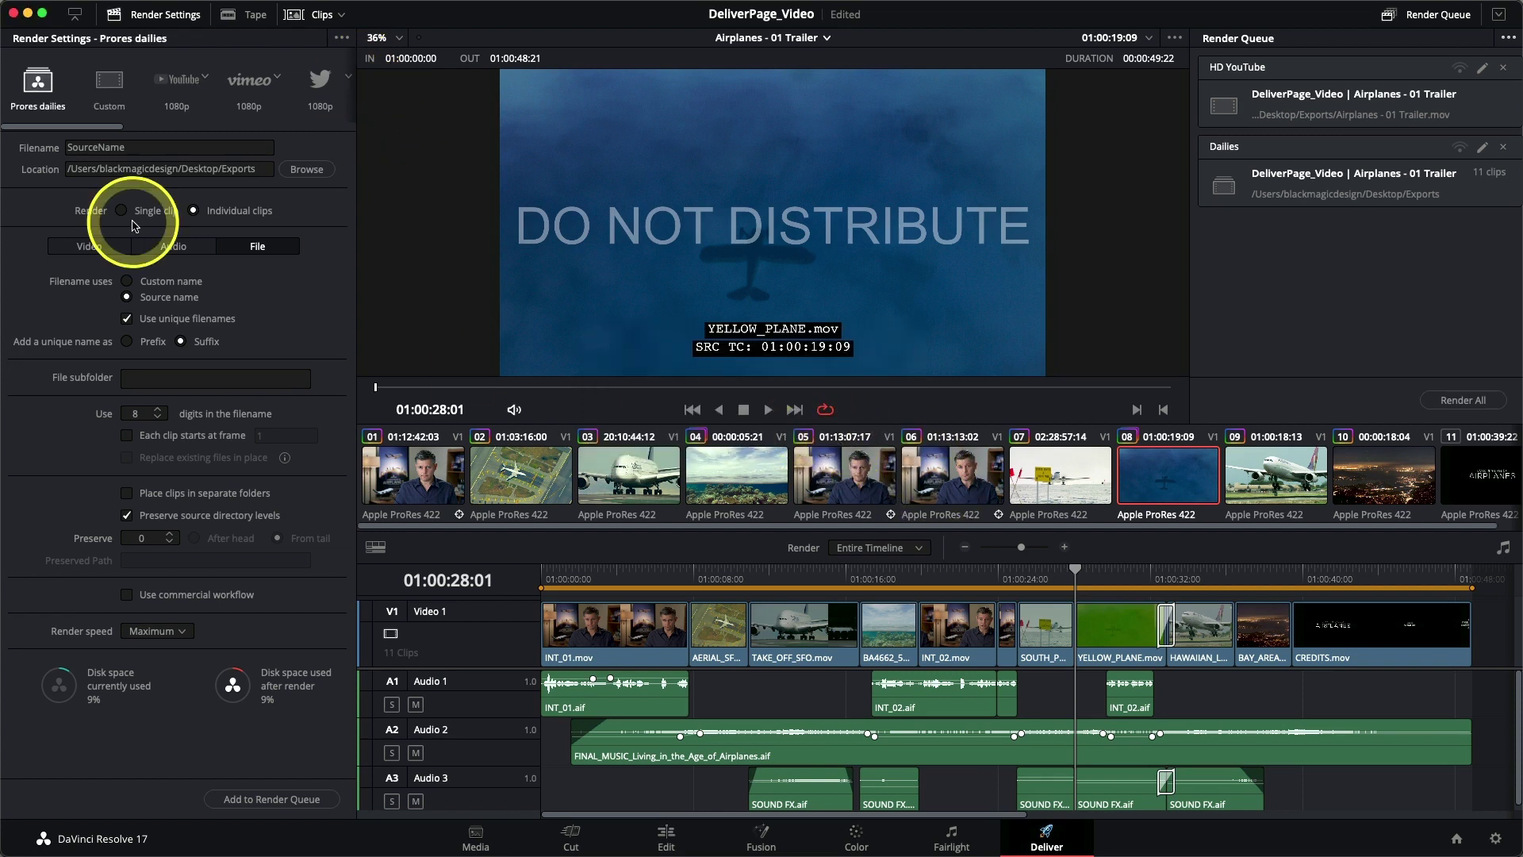
pyautogui.click(119, 223)
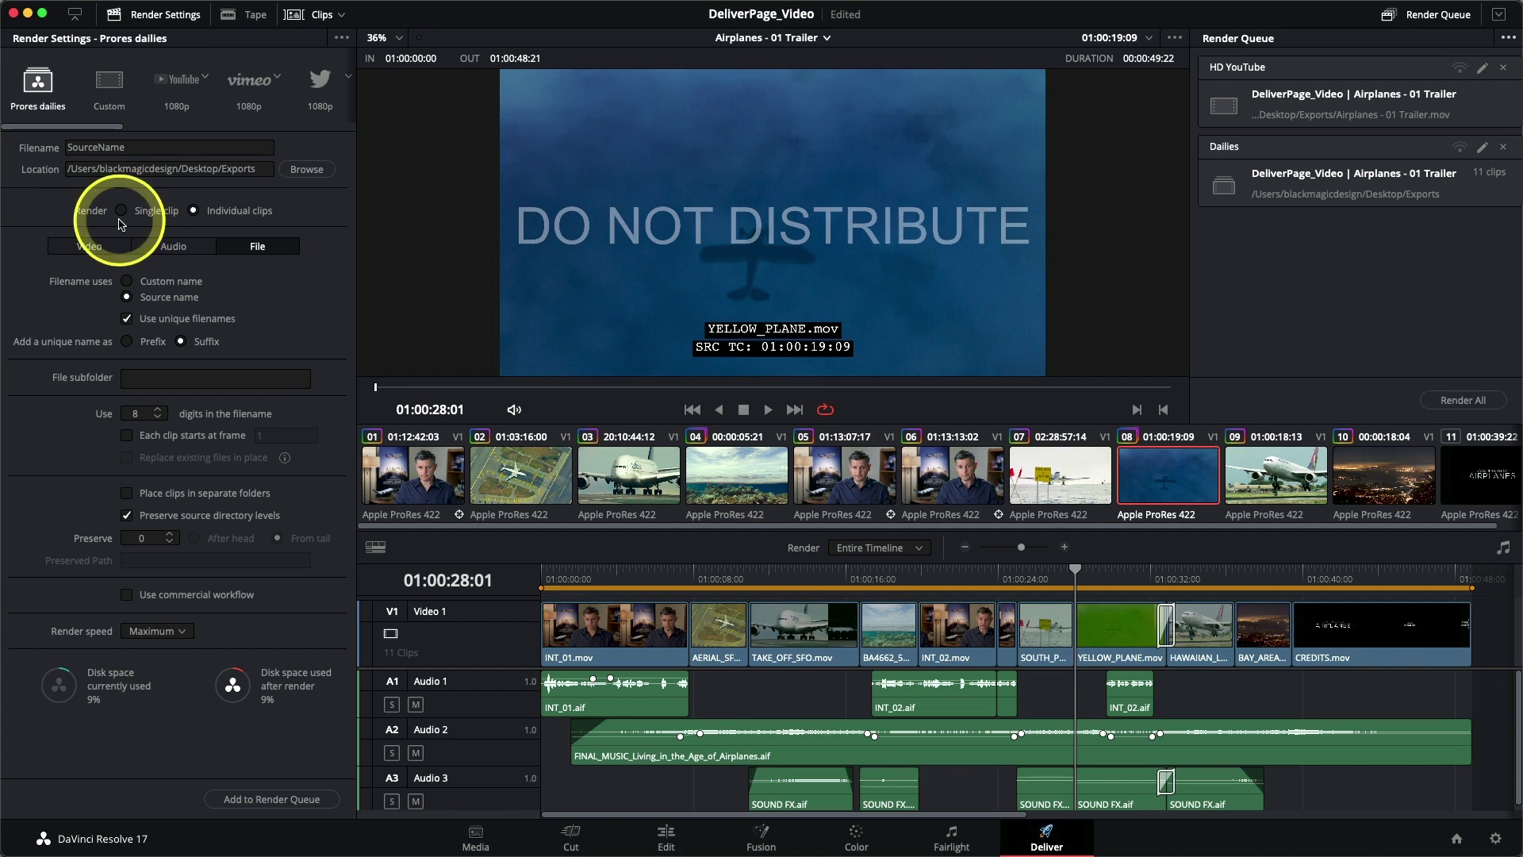
pyautogui.click(52, 107)
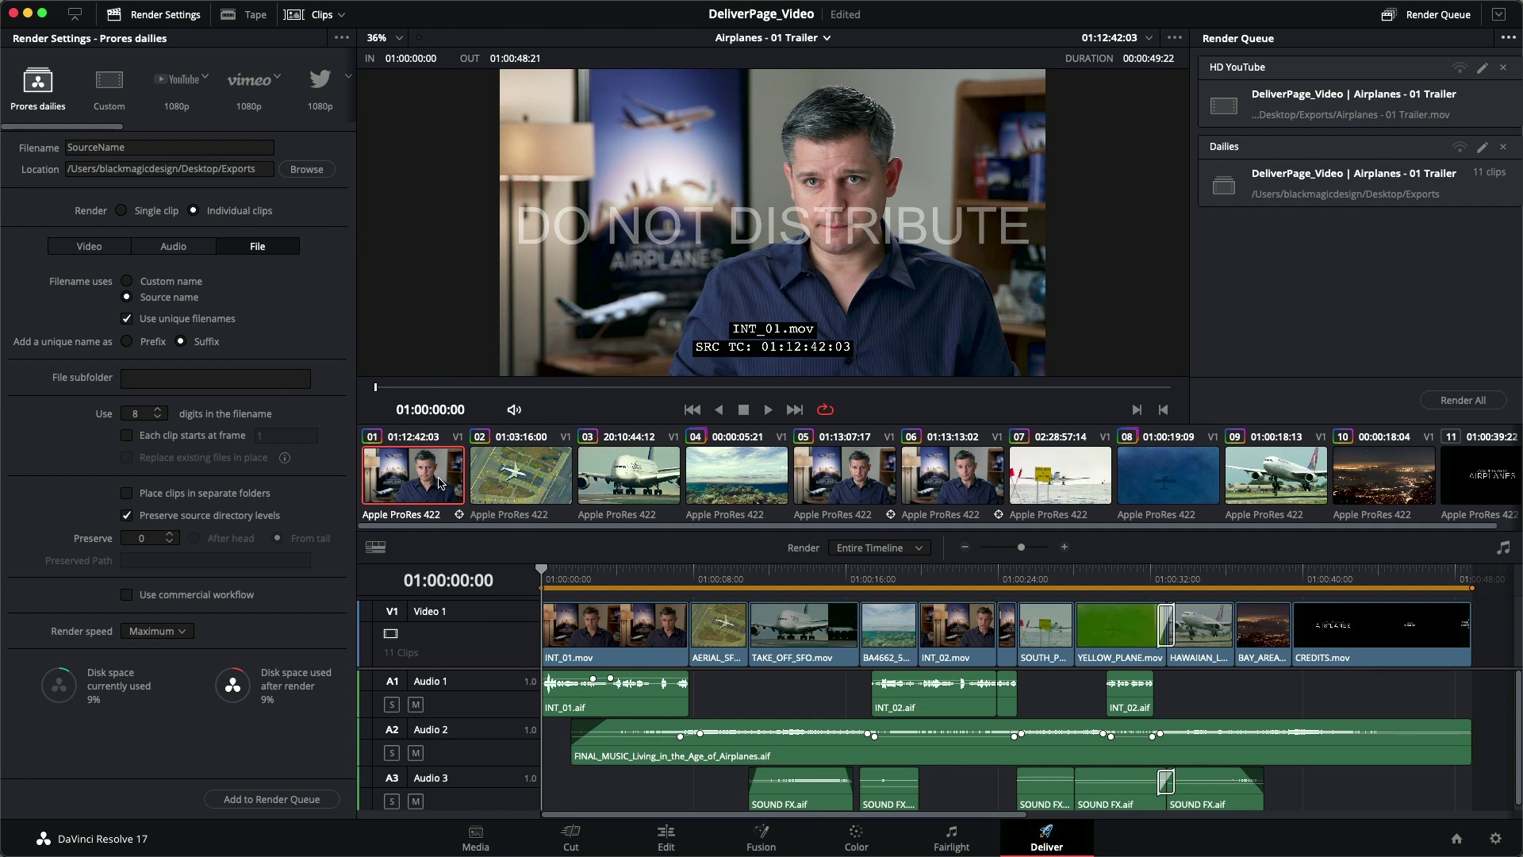
# - Try an in/out render range from clip 01 to the end of clip 03 and clear it again
pyautogui.press('i')
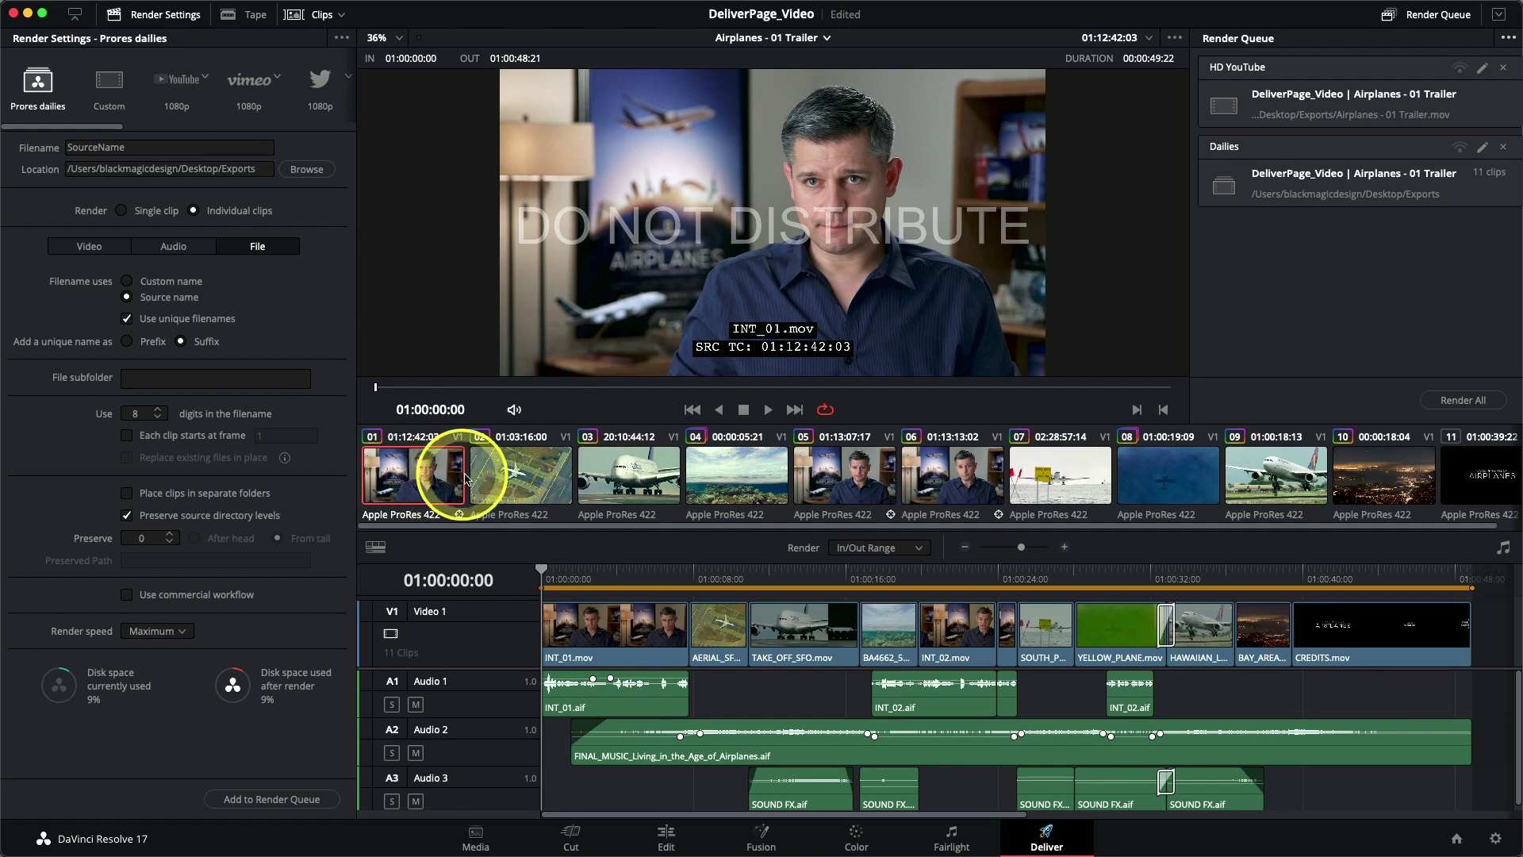
pyautogui.click(758, 479)
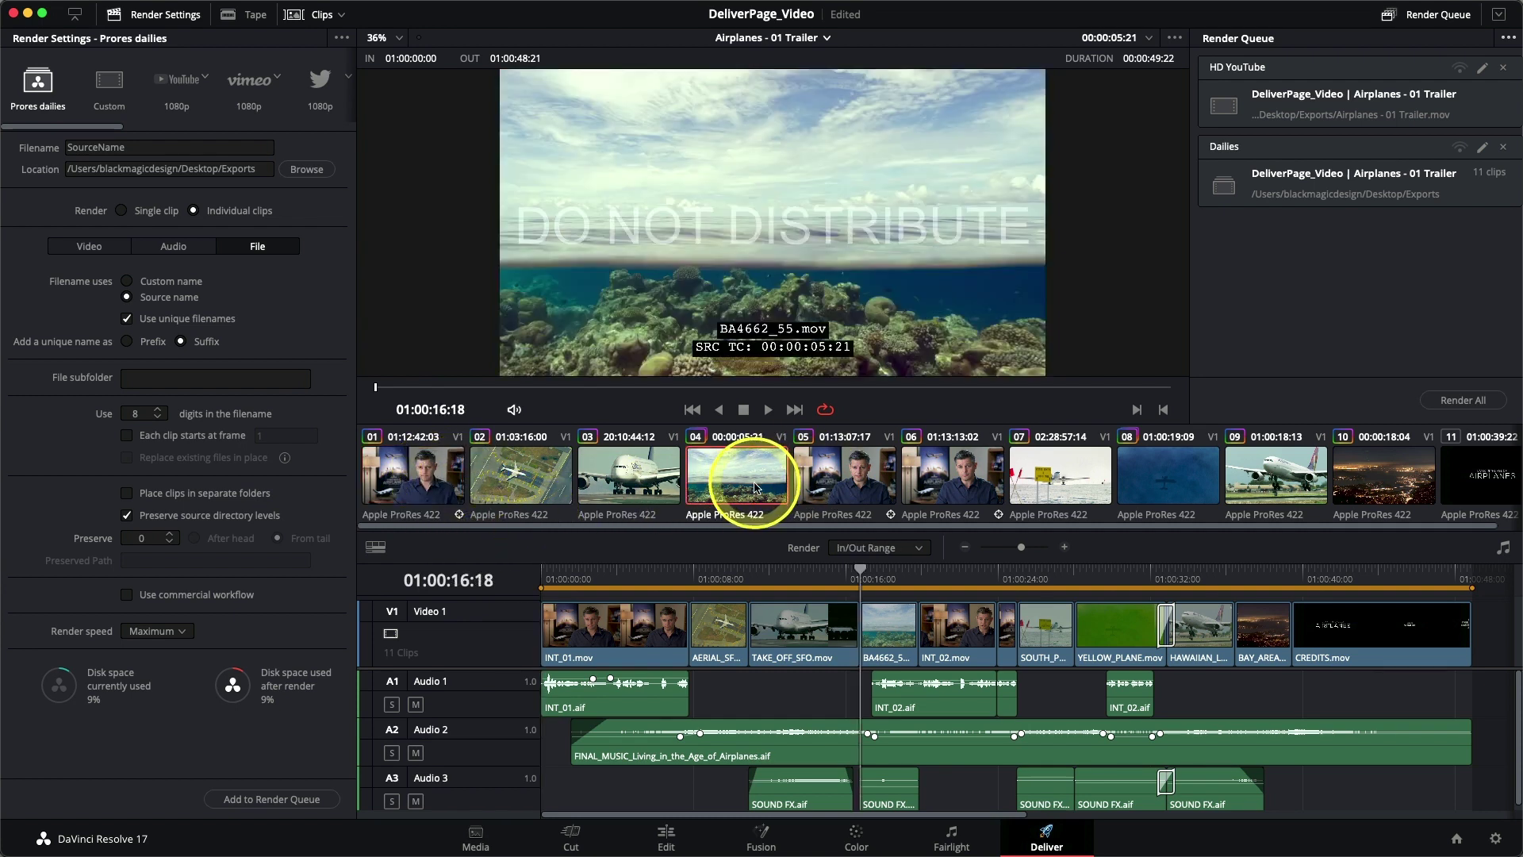
pyautogui.press('o')
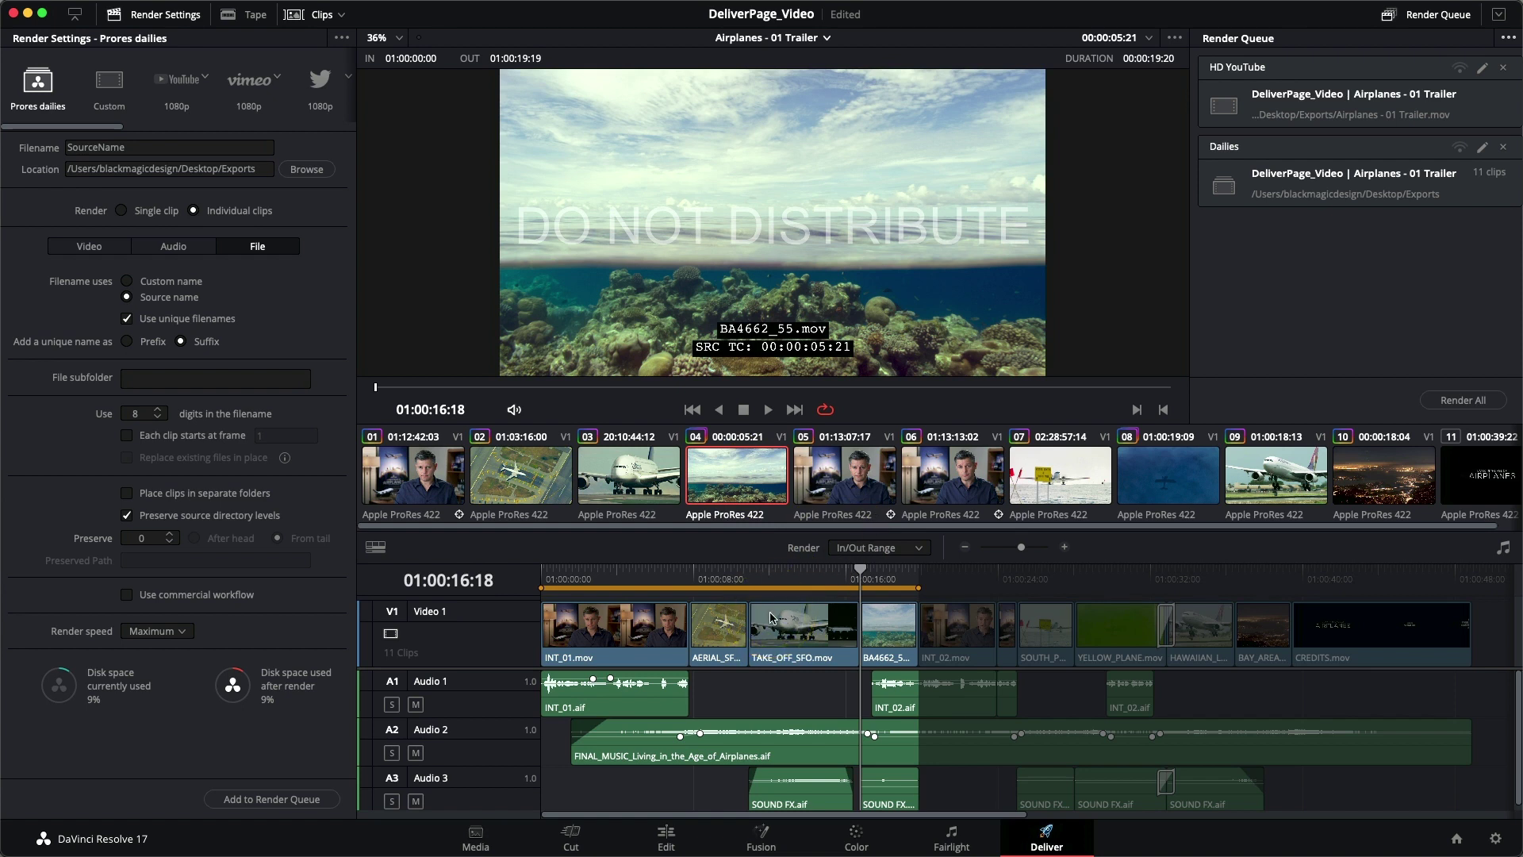
pyautogui.click(830, 569)
pyautogui.moveTo(828, 571); pyautogui.dragTo(798, 571)
pyautogui.press('o')
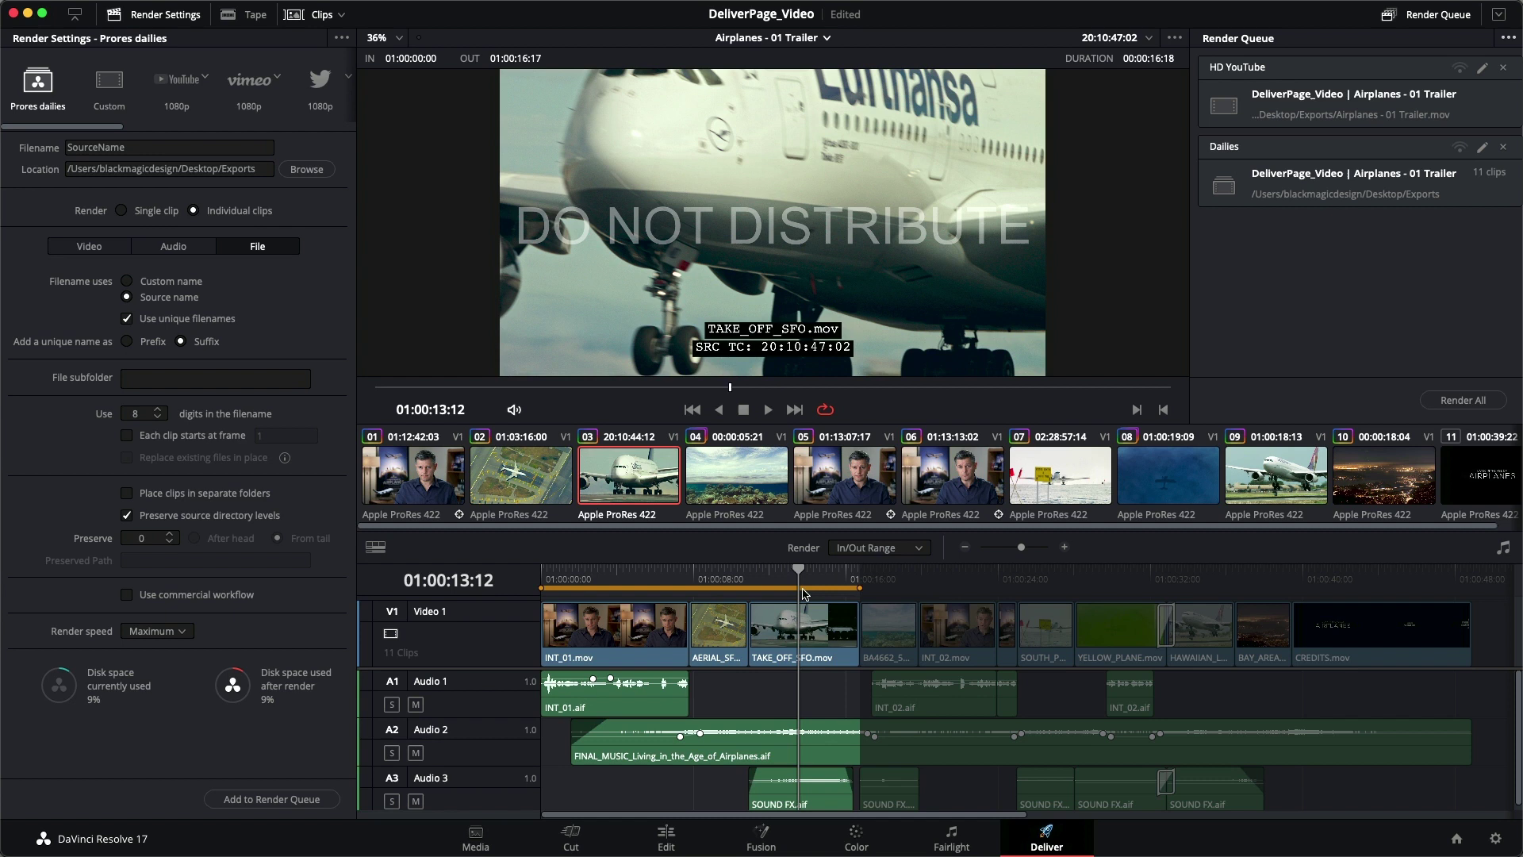
pyautogui.hotkey('alt', 'x')
pyautogui.click(803, 593)
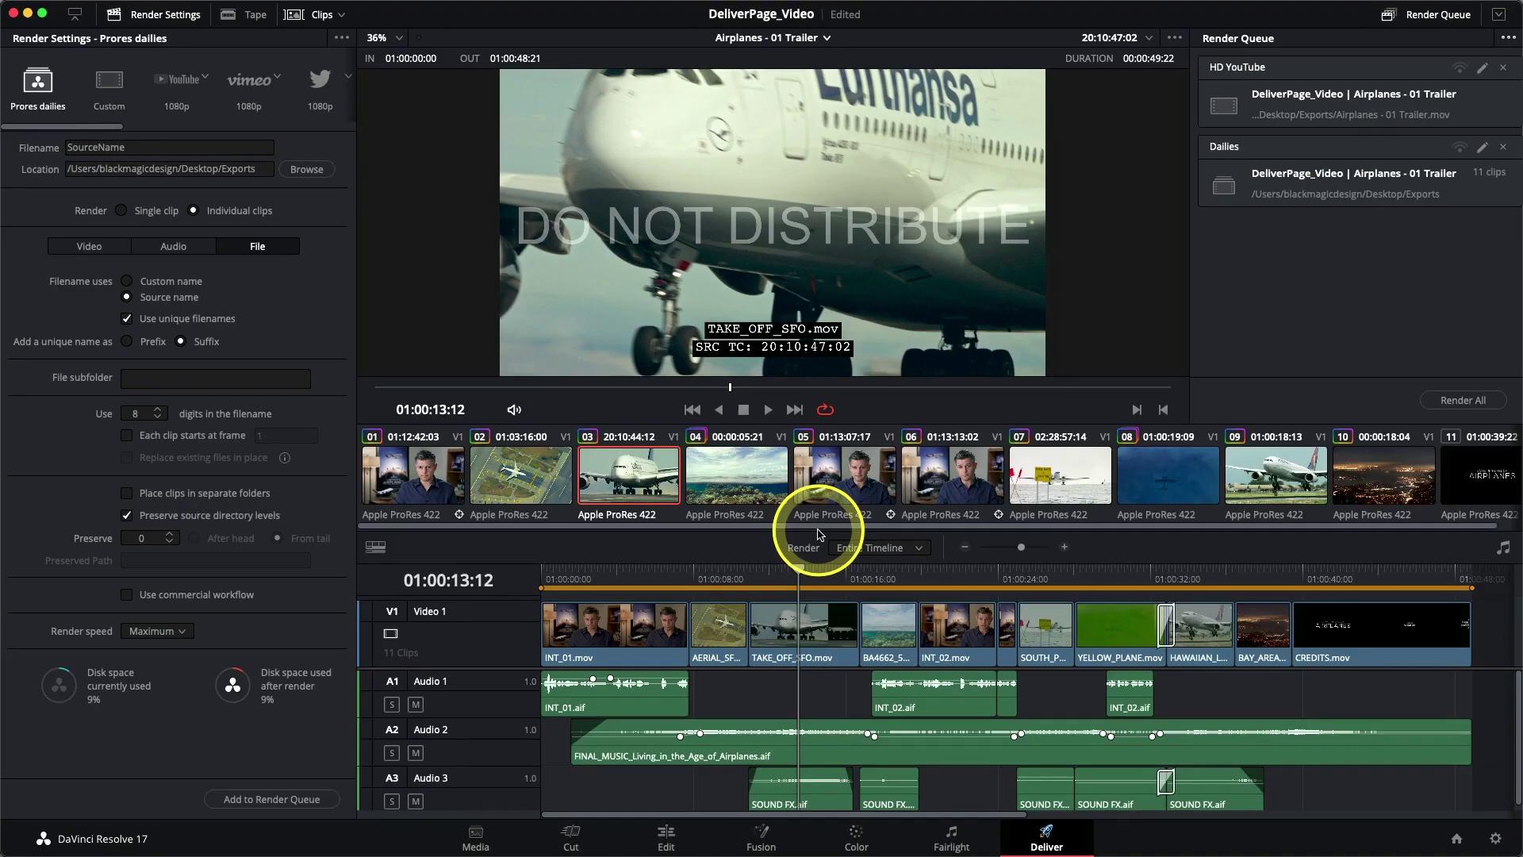
# - Switch the viewer to the Airplanes - 02 Alternative Trailer timeline
pyautogui.click(759, 43)
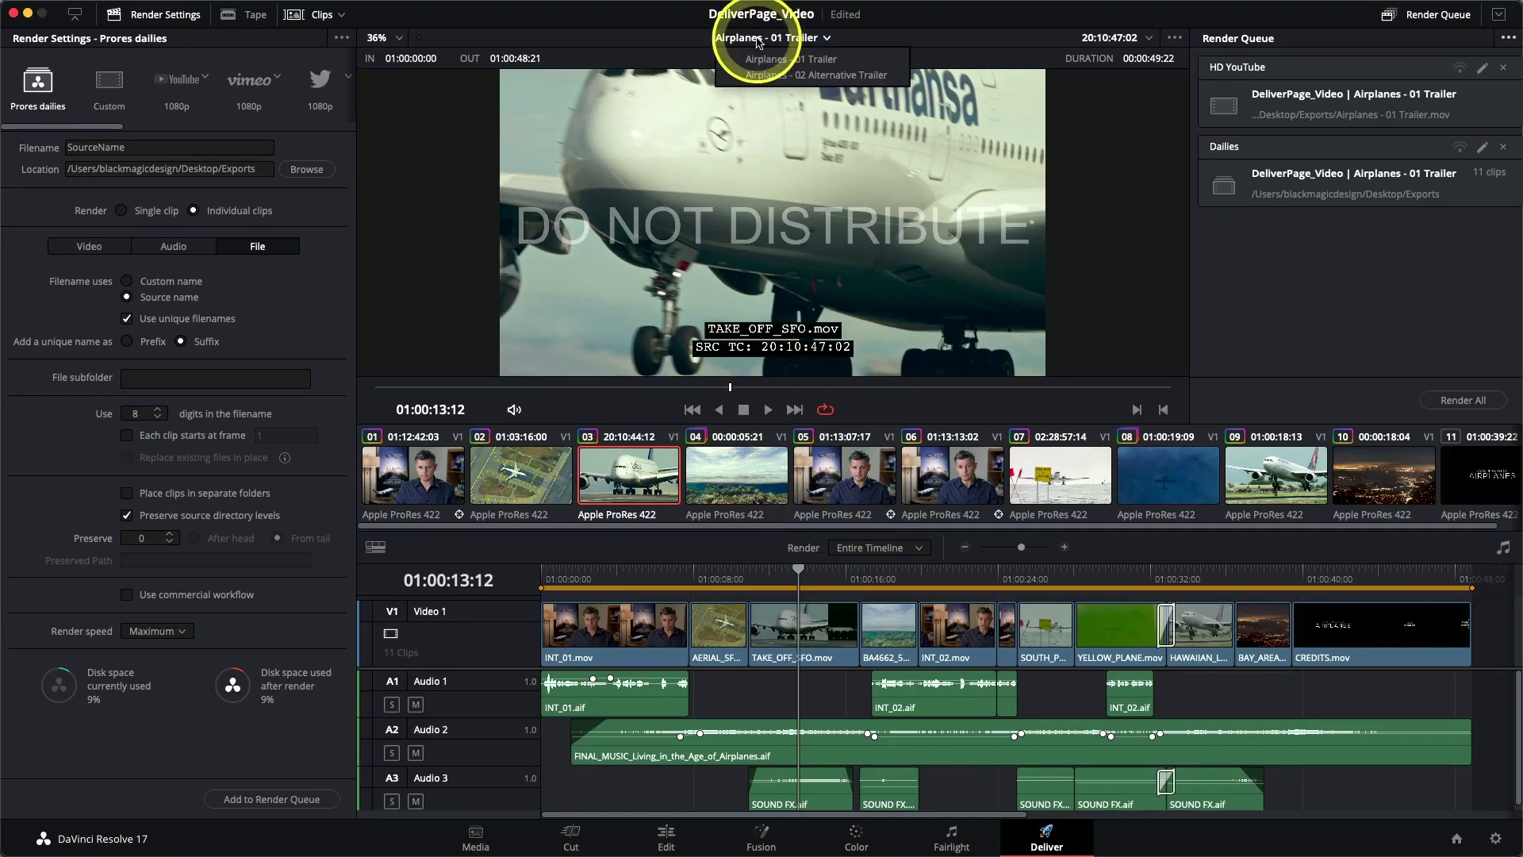
pyautogui.click(816, 75)
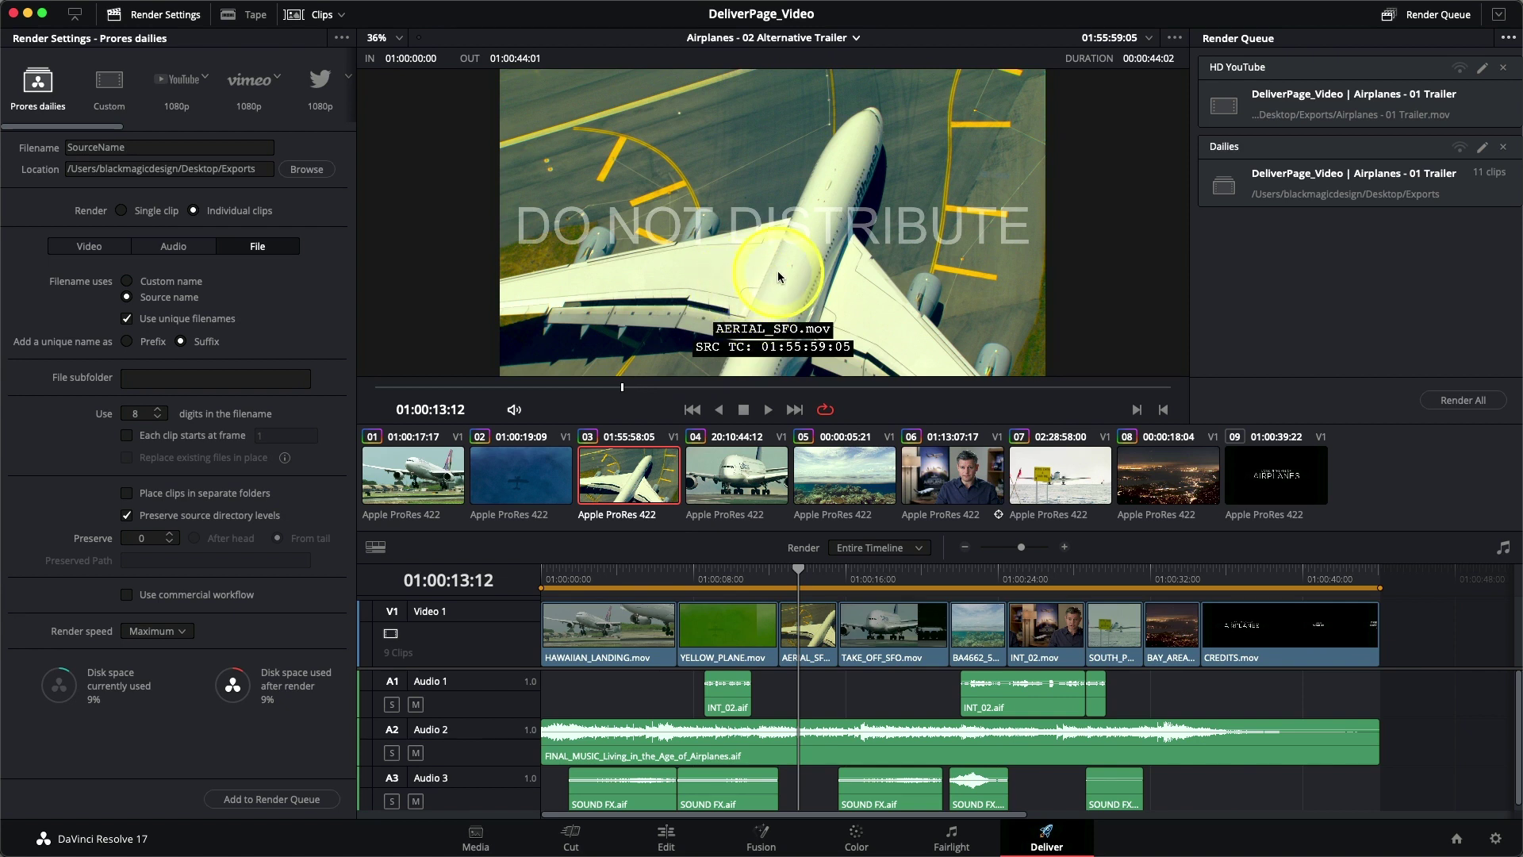
# - In the advanced video settings, try setting the data burn-in to None and return it to Same as project
pyautogui.click(87, 249)
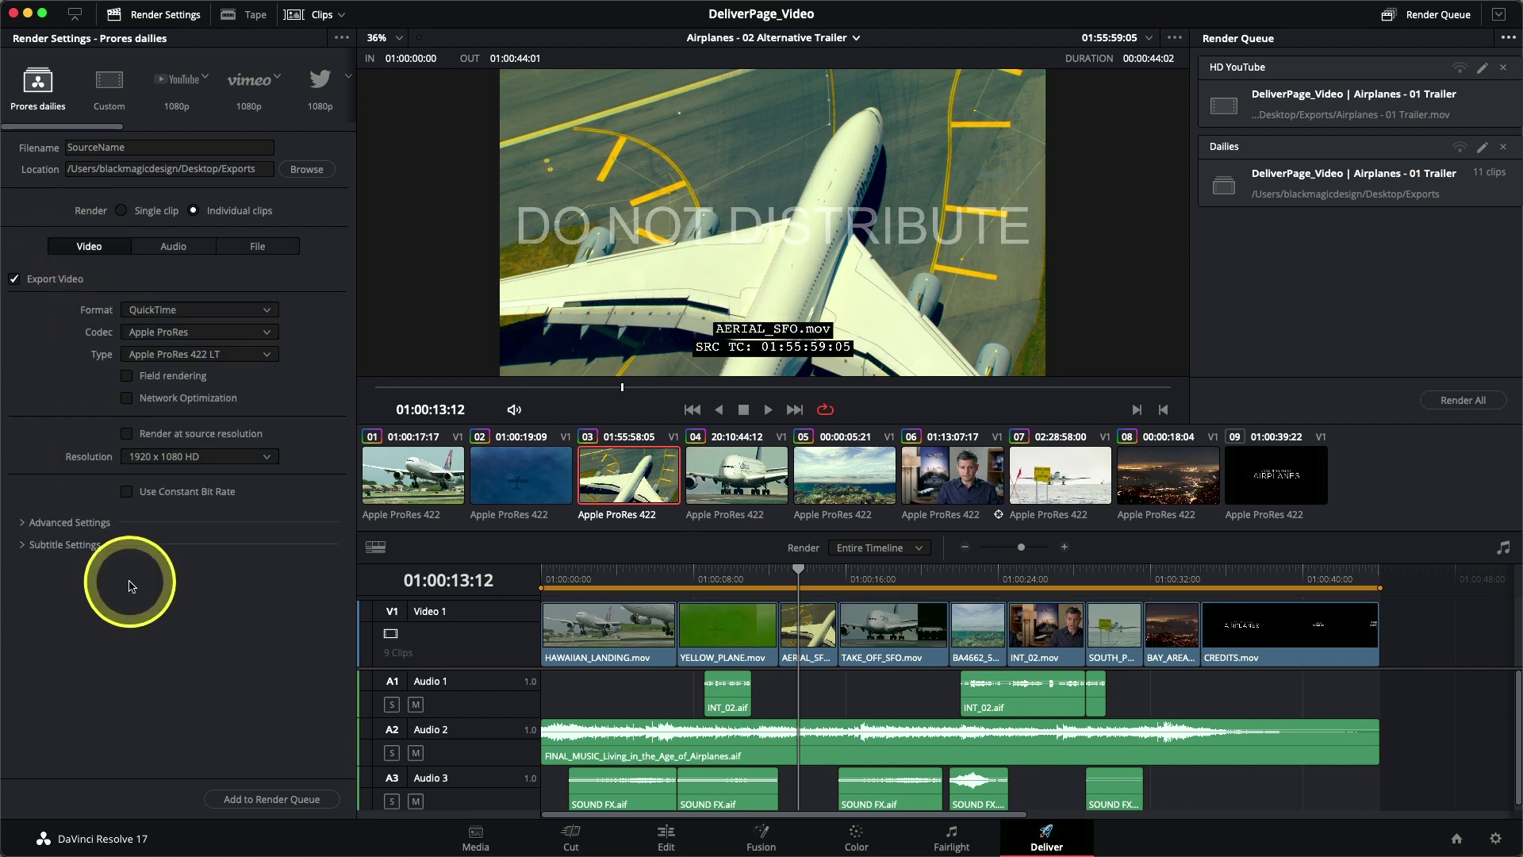
pyautogui.click(67, 523)
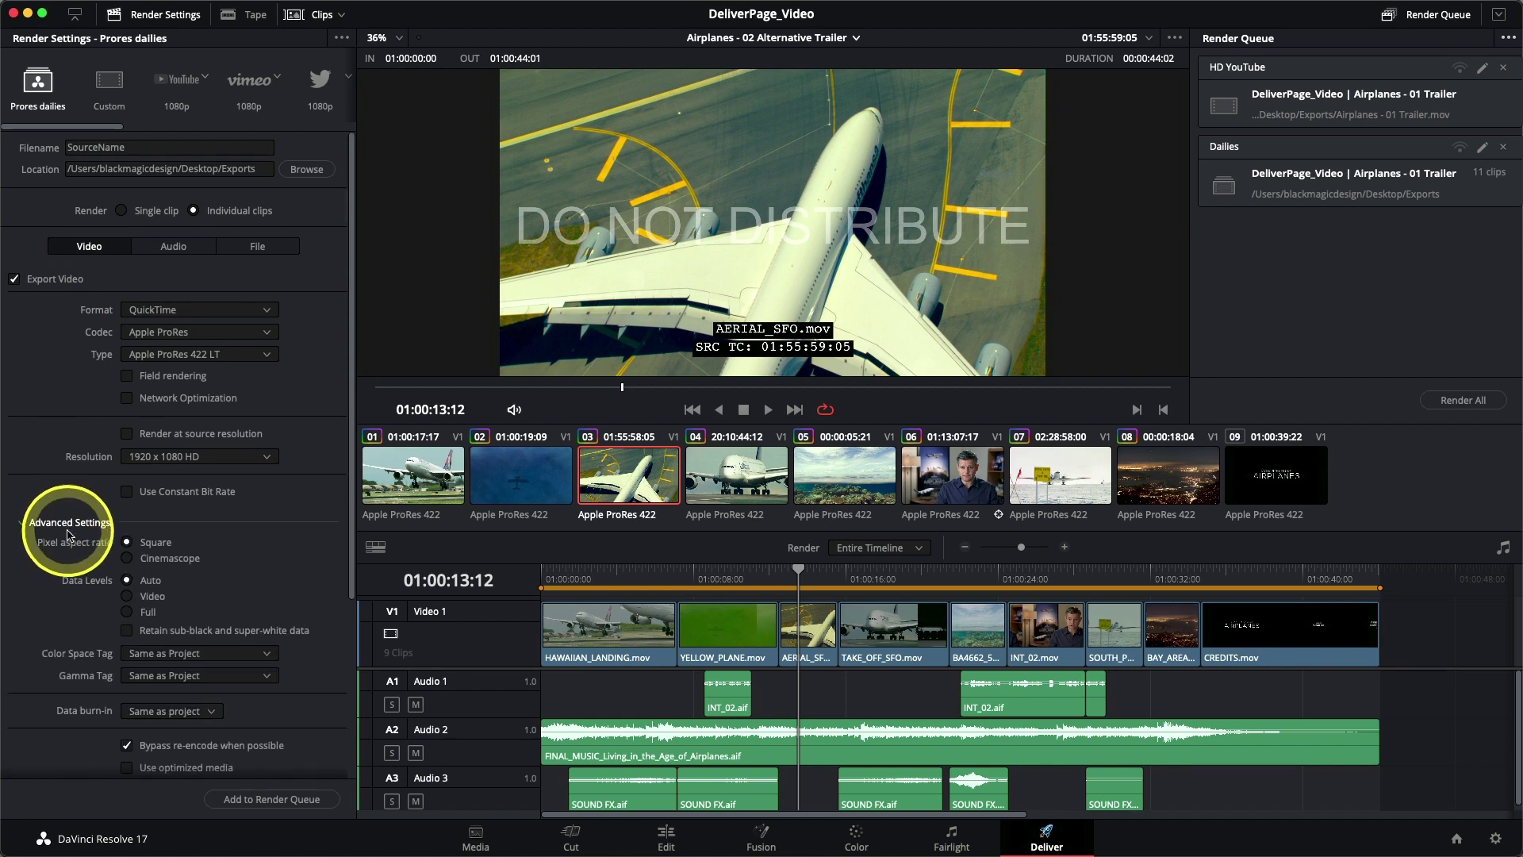
pyautogui.scroll(-3, 67, 546)
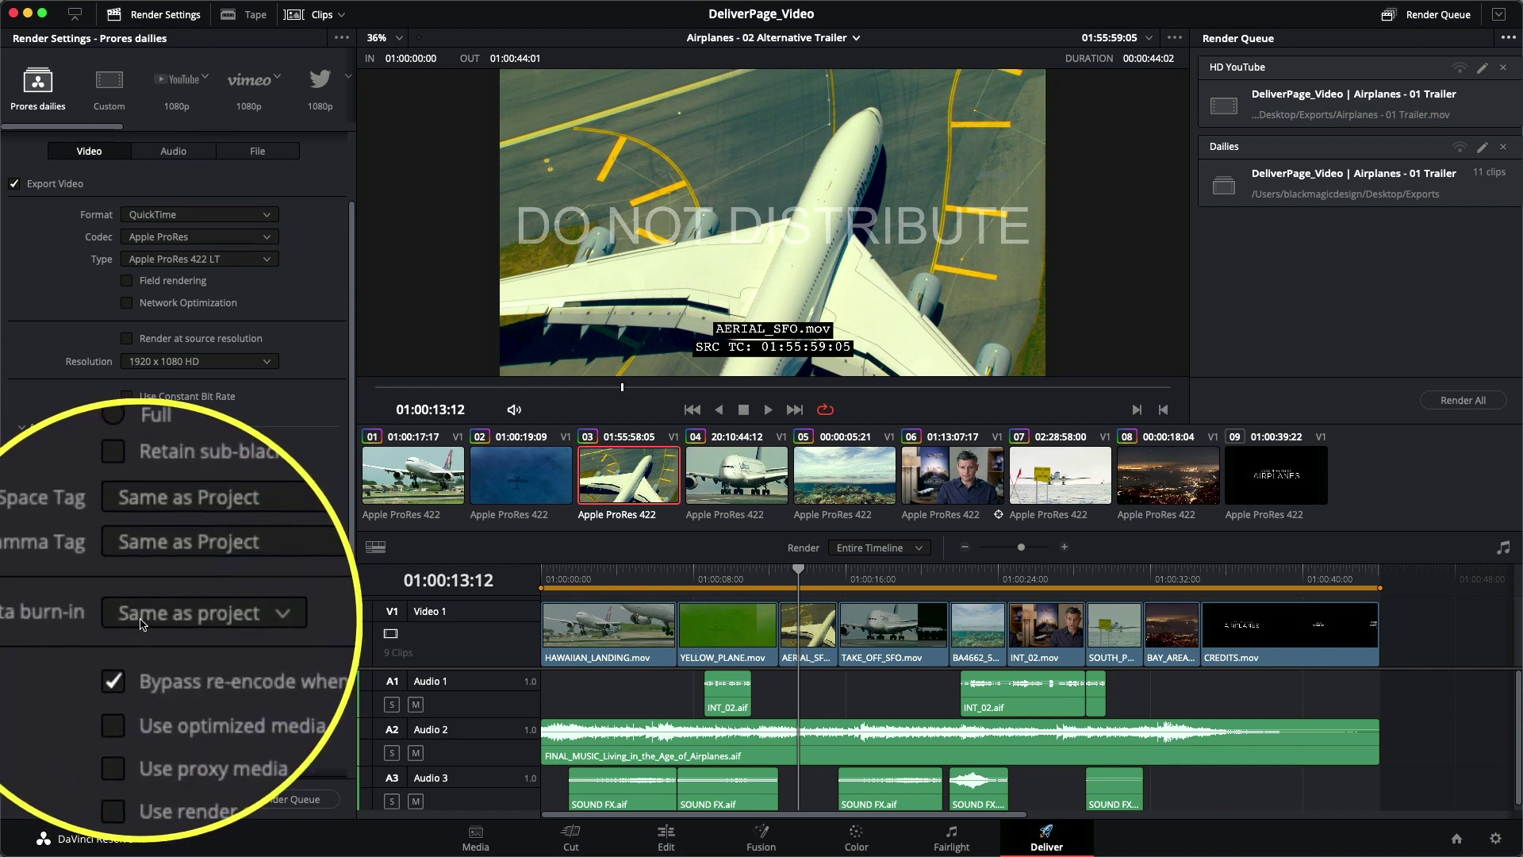
pyautogui.click(170, 615)
pyautogui.click(173, 652)
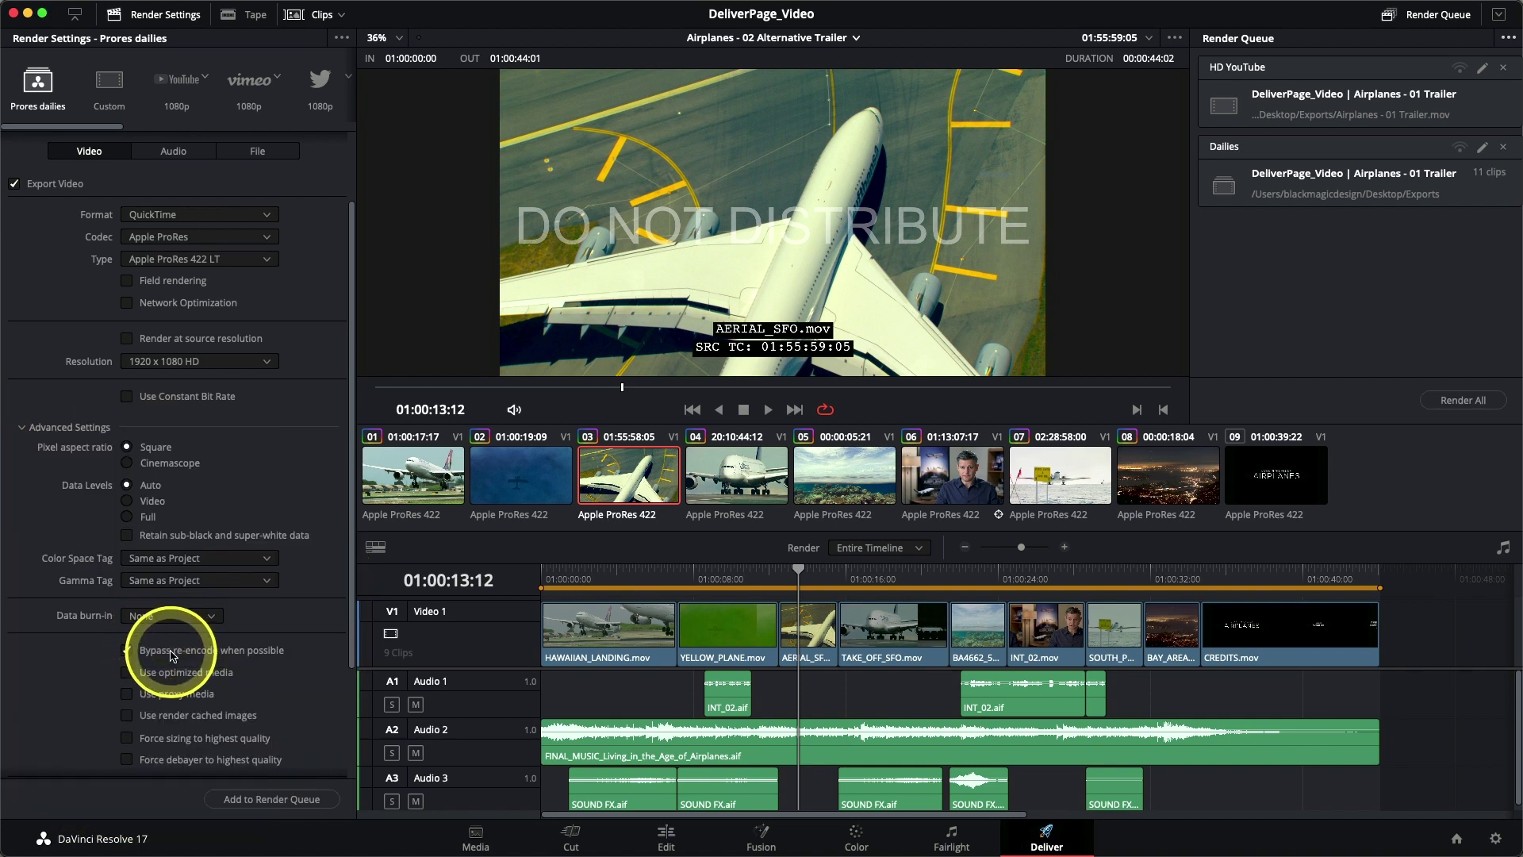
pyautogui.click(168, 636)
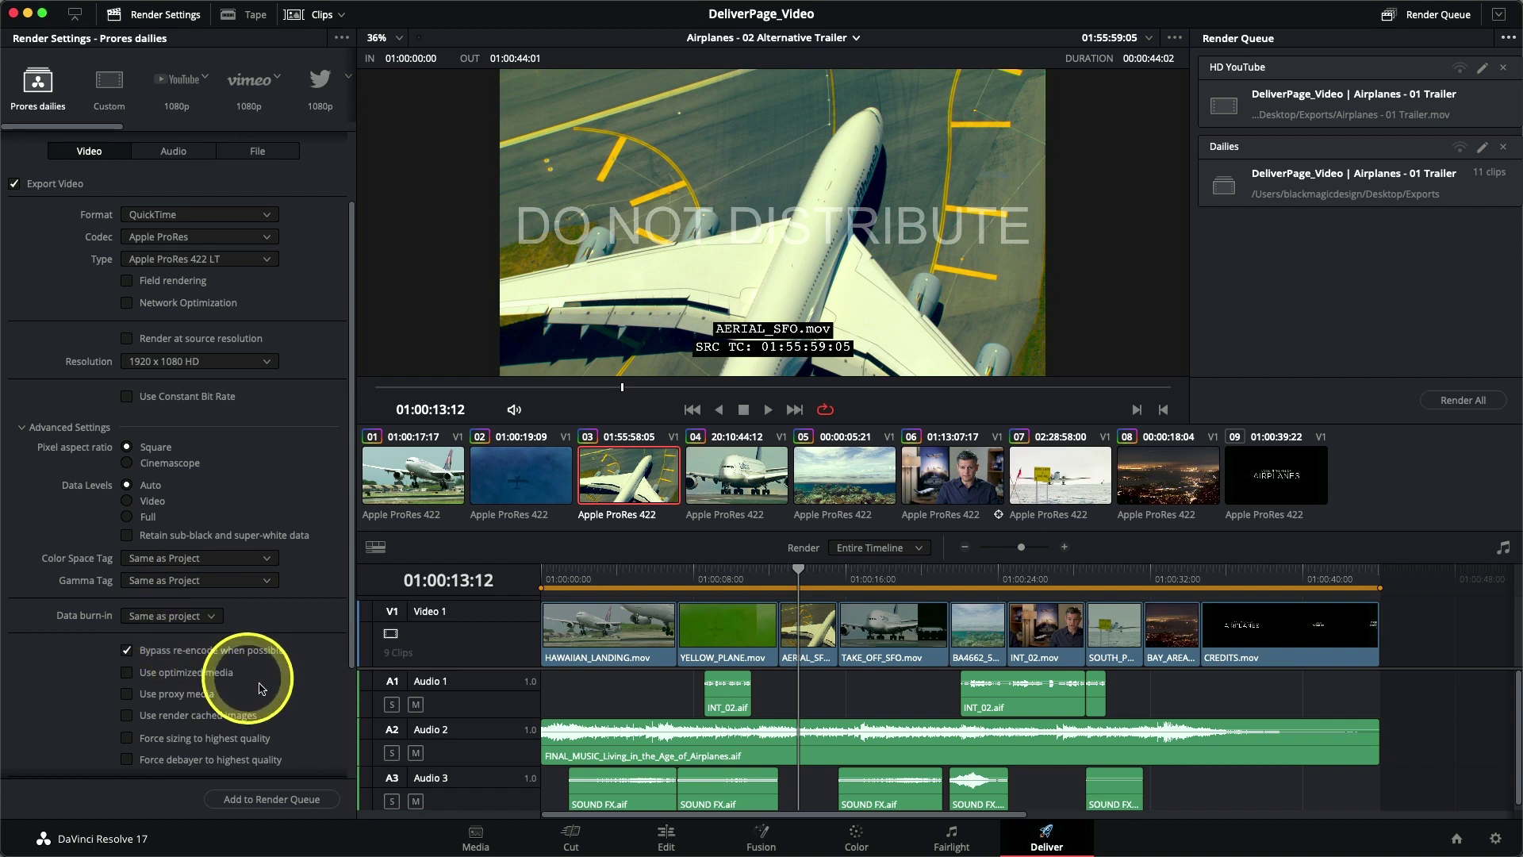
# - Reset all project burn-ins in the Data Burn-In window and close it
pyautogui.moveTo(542, 5)
pyautogui.click(658, 10)
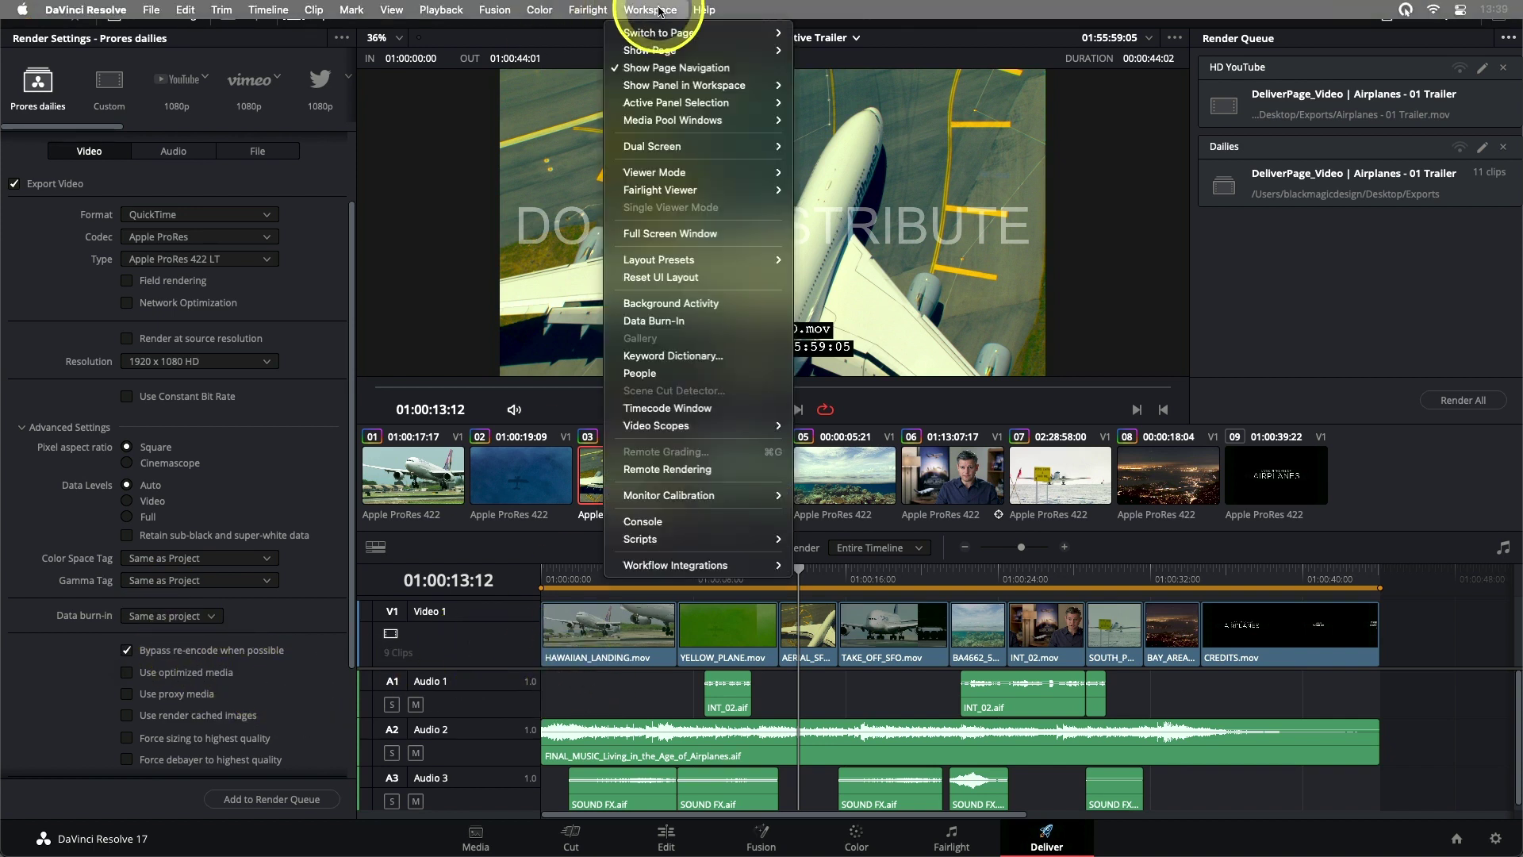
pyautogui.click(655, 321)
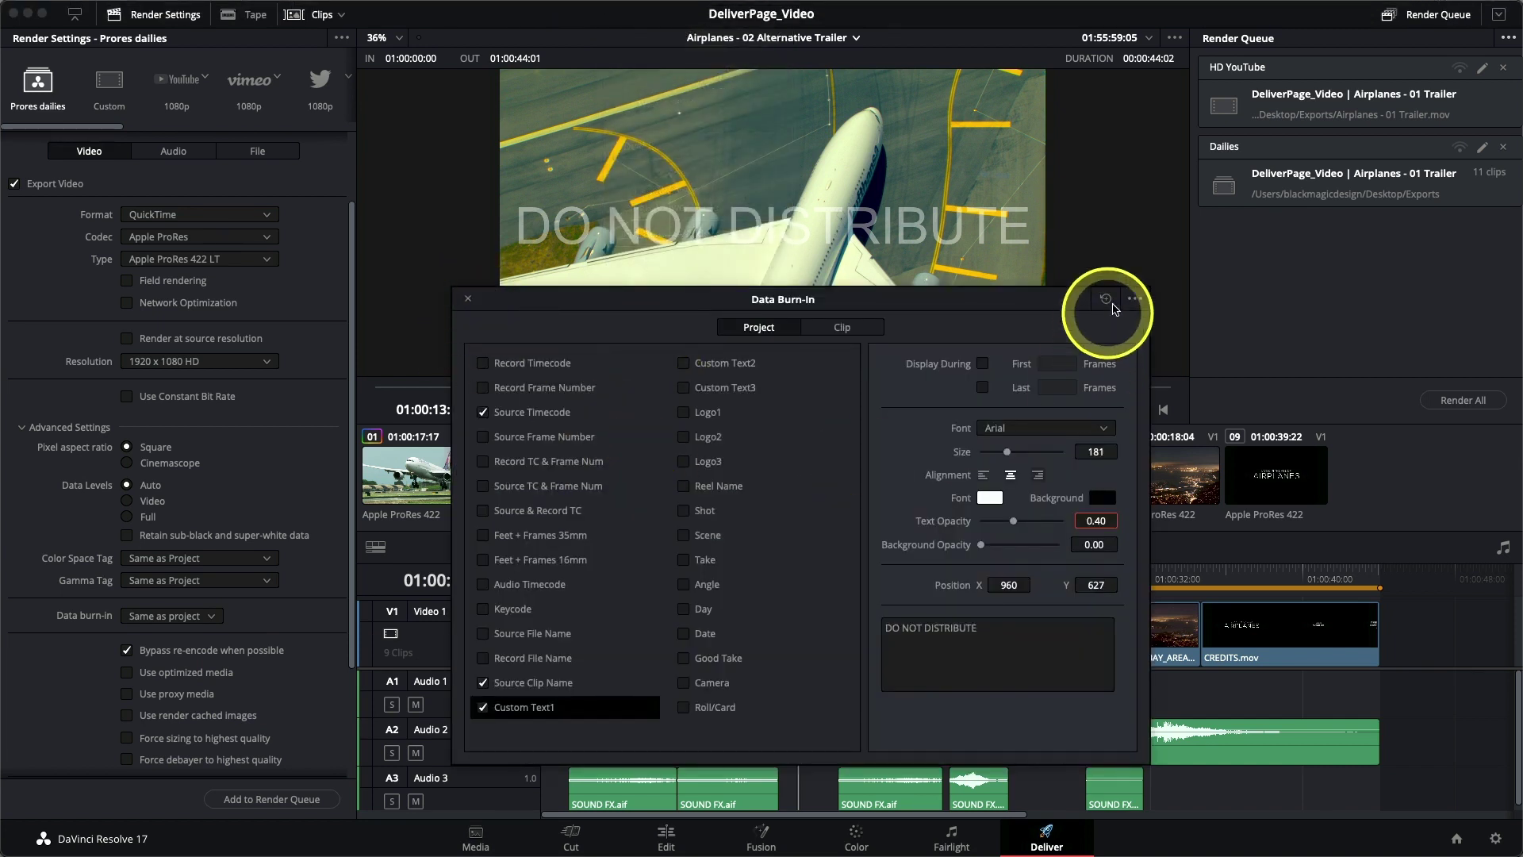
pyautogui.click(1111, 305)
pyautogui.moveTo(967, 302); pyautogui.dragTo(972, 418)
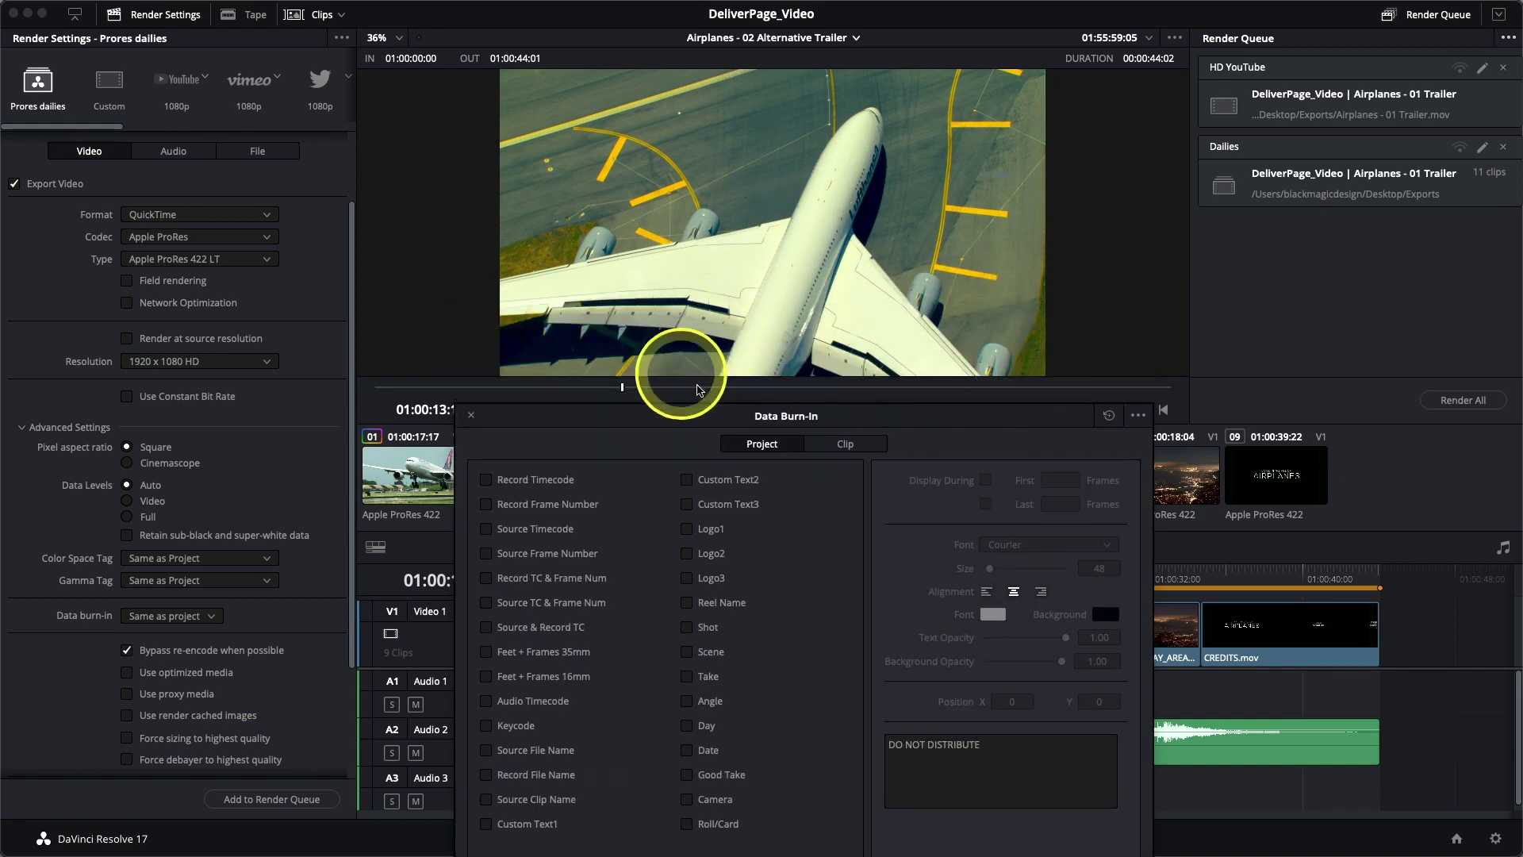
pyautogui.click(471, 416)
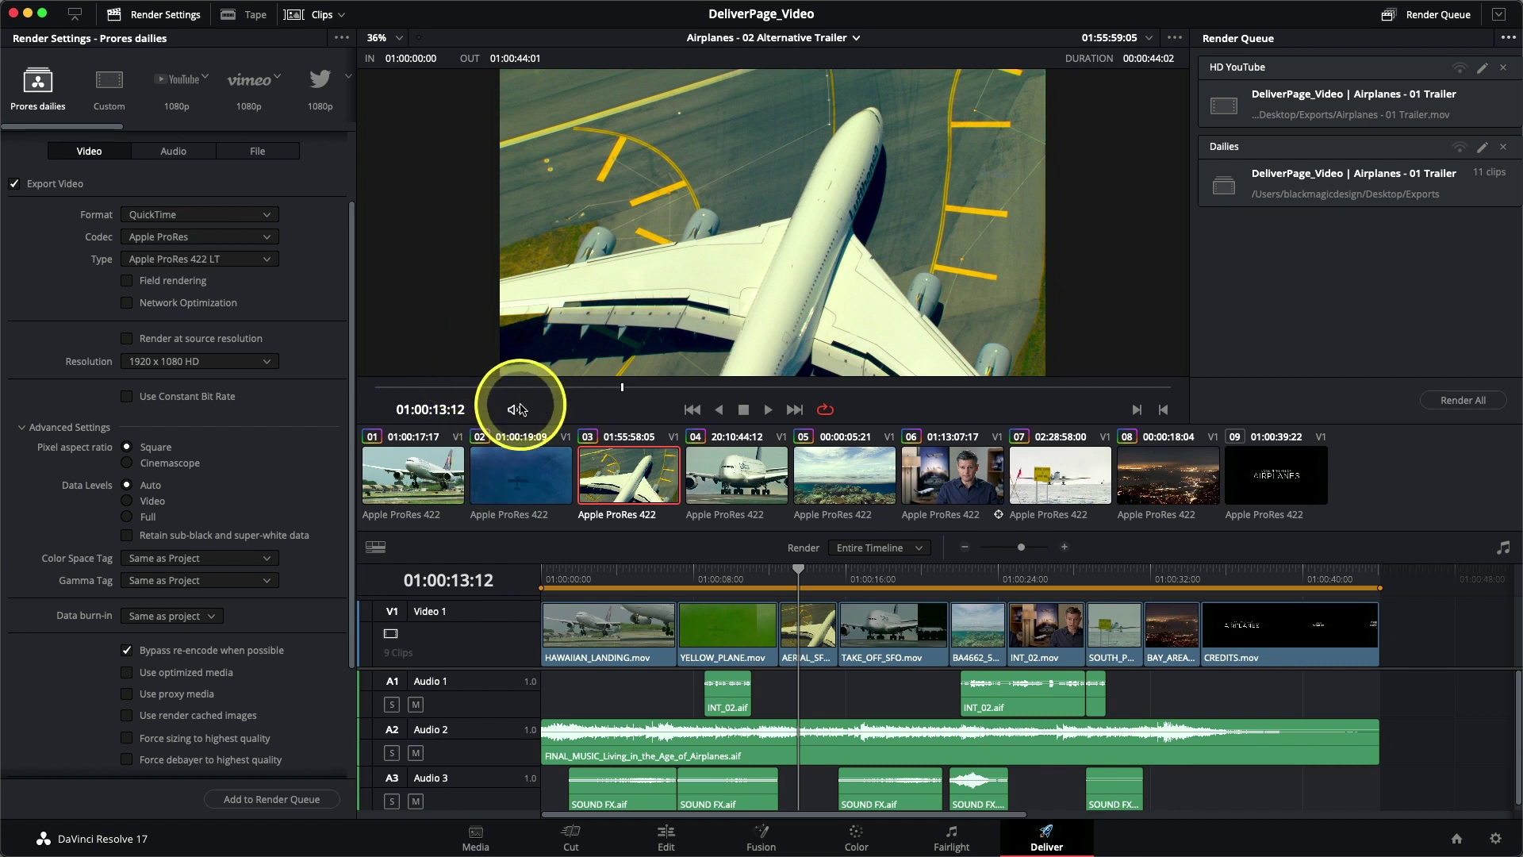
# - Add the alternative trailer to the render queue with the YouTube 1080p preset and name the job Teaser Trailer
pyautogui.click(181, 98)
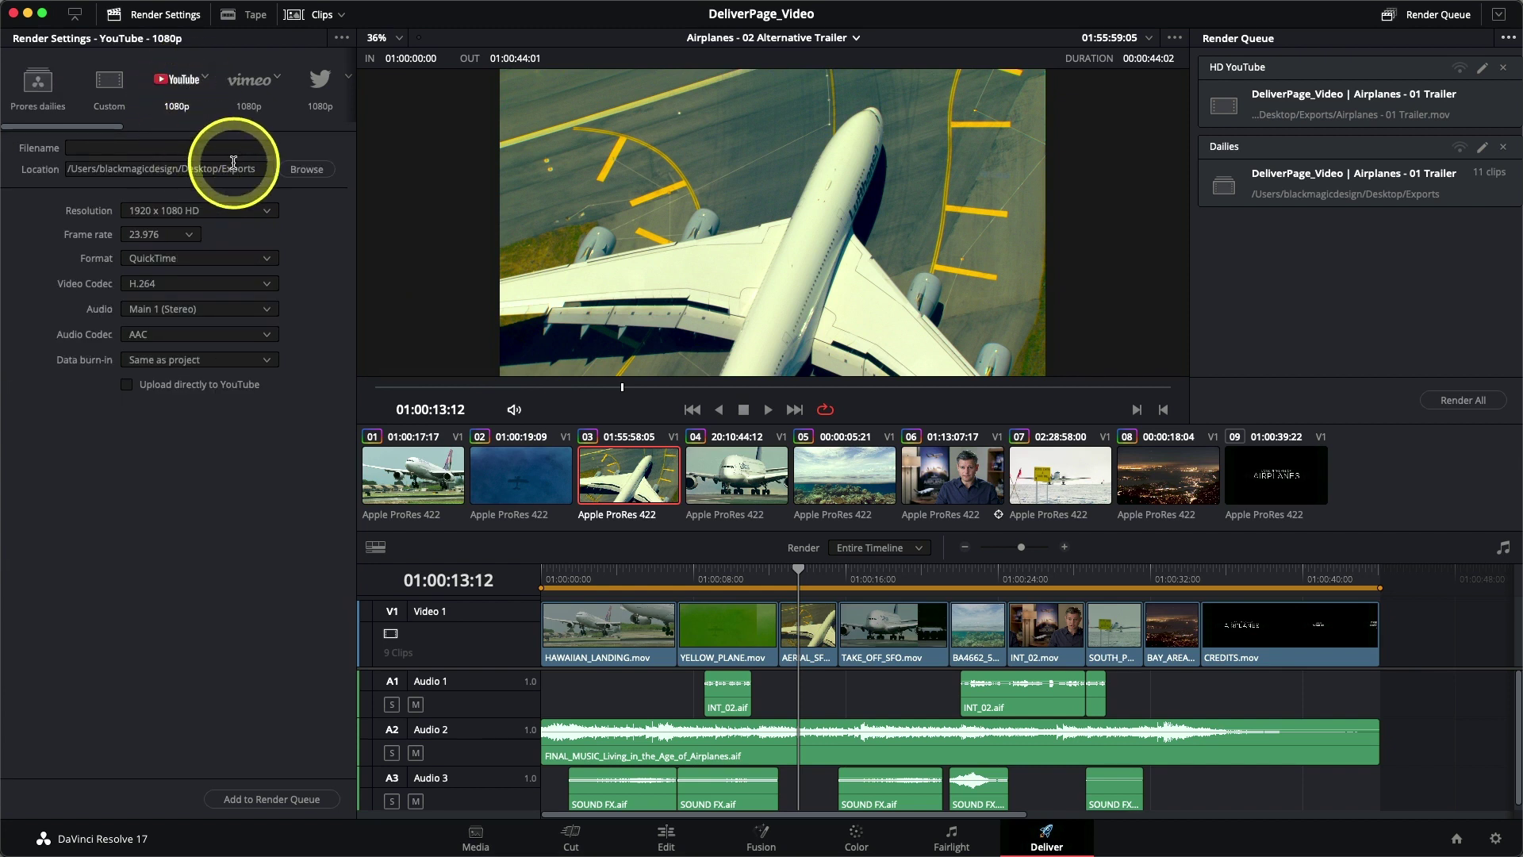
pyautogui.click(255, 800)
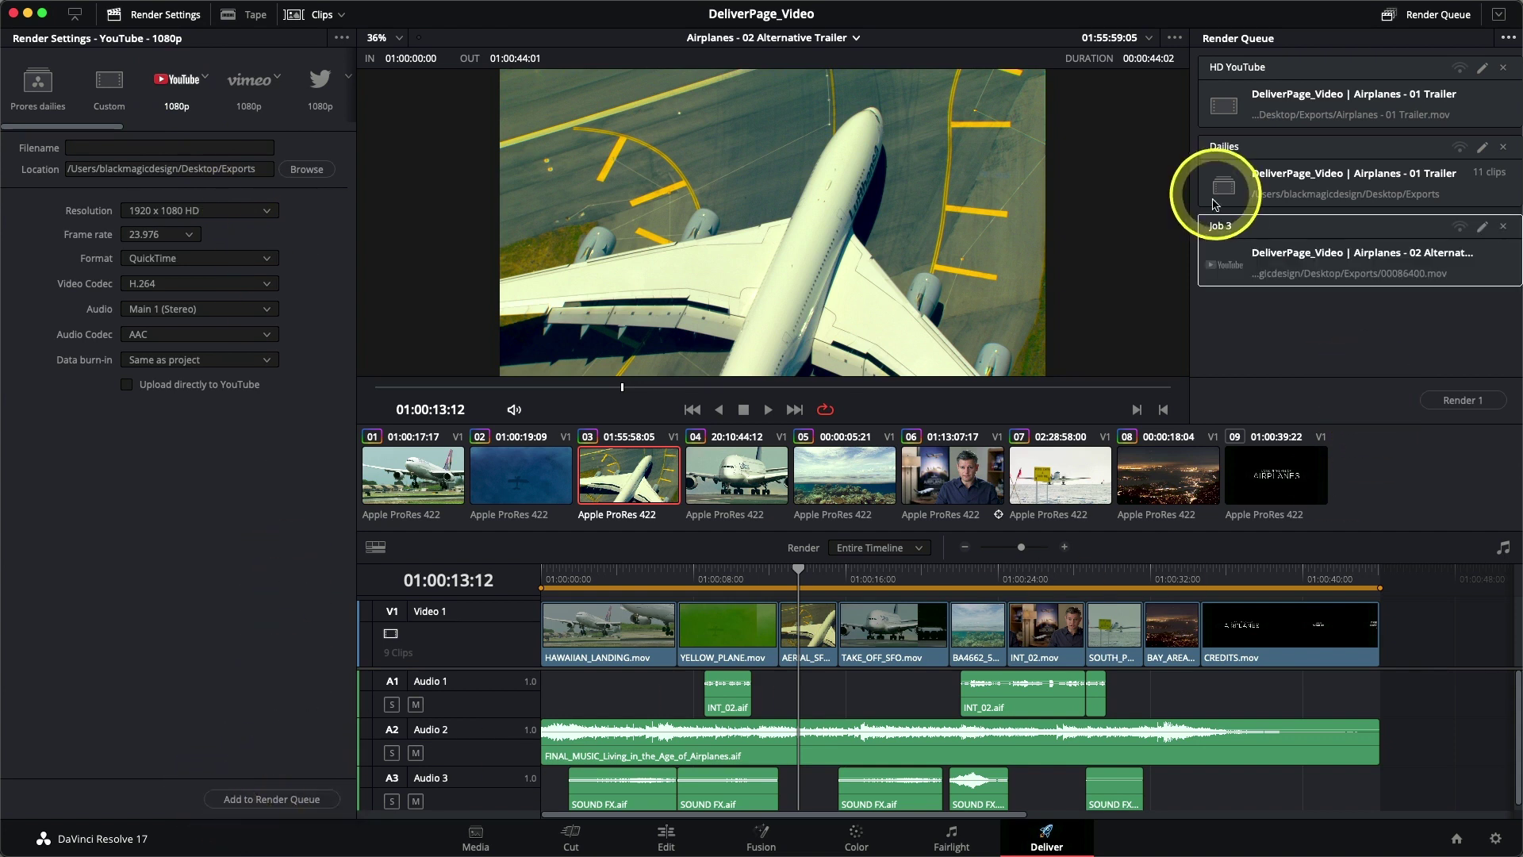
pyautogui.doubleClick(1222, 226)
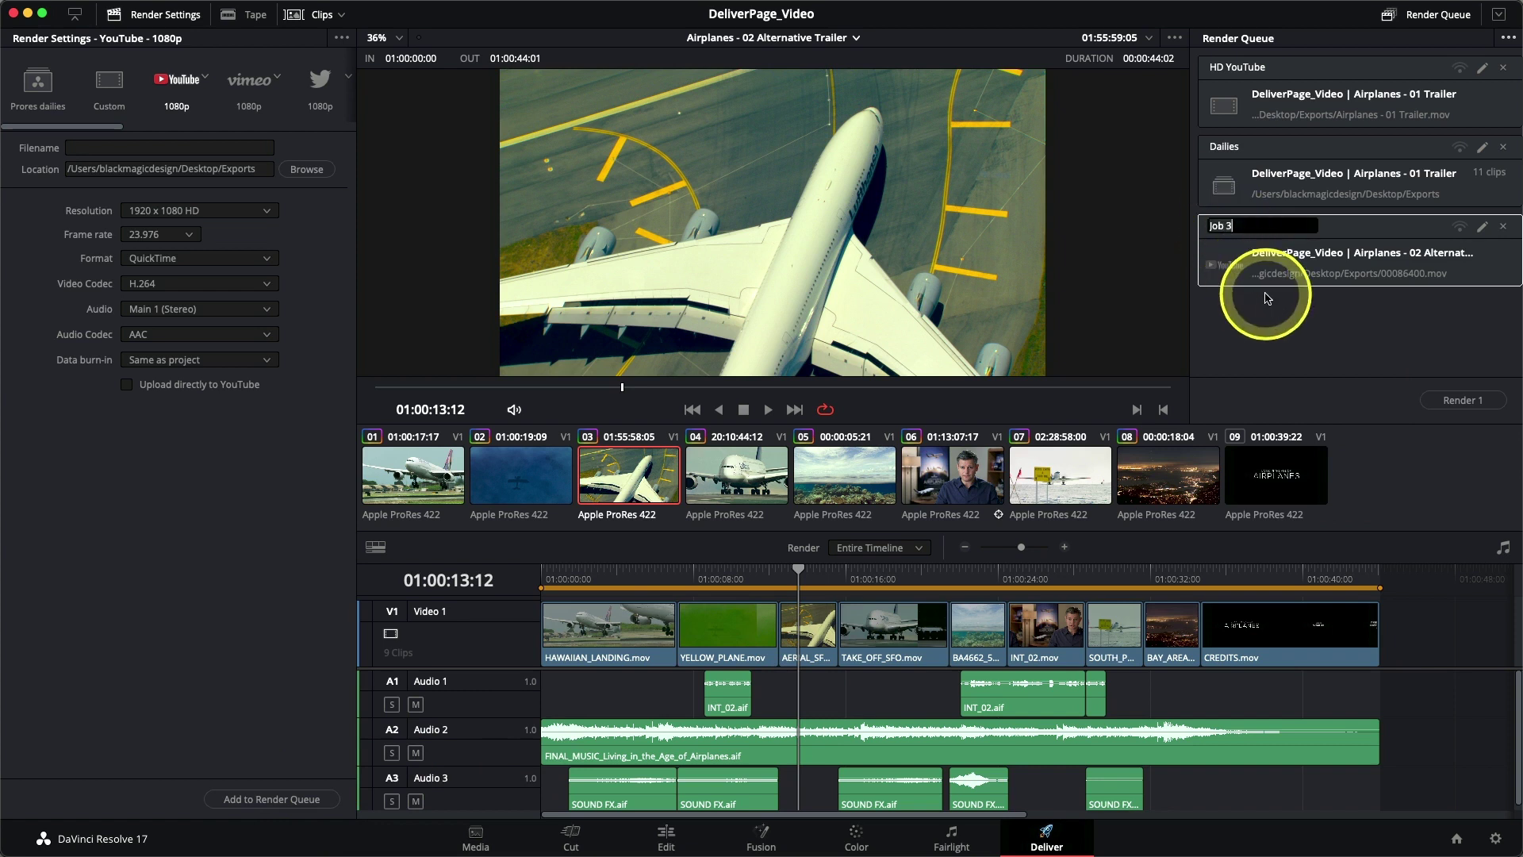
pyautogui.write('Teaser Trailer')
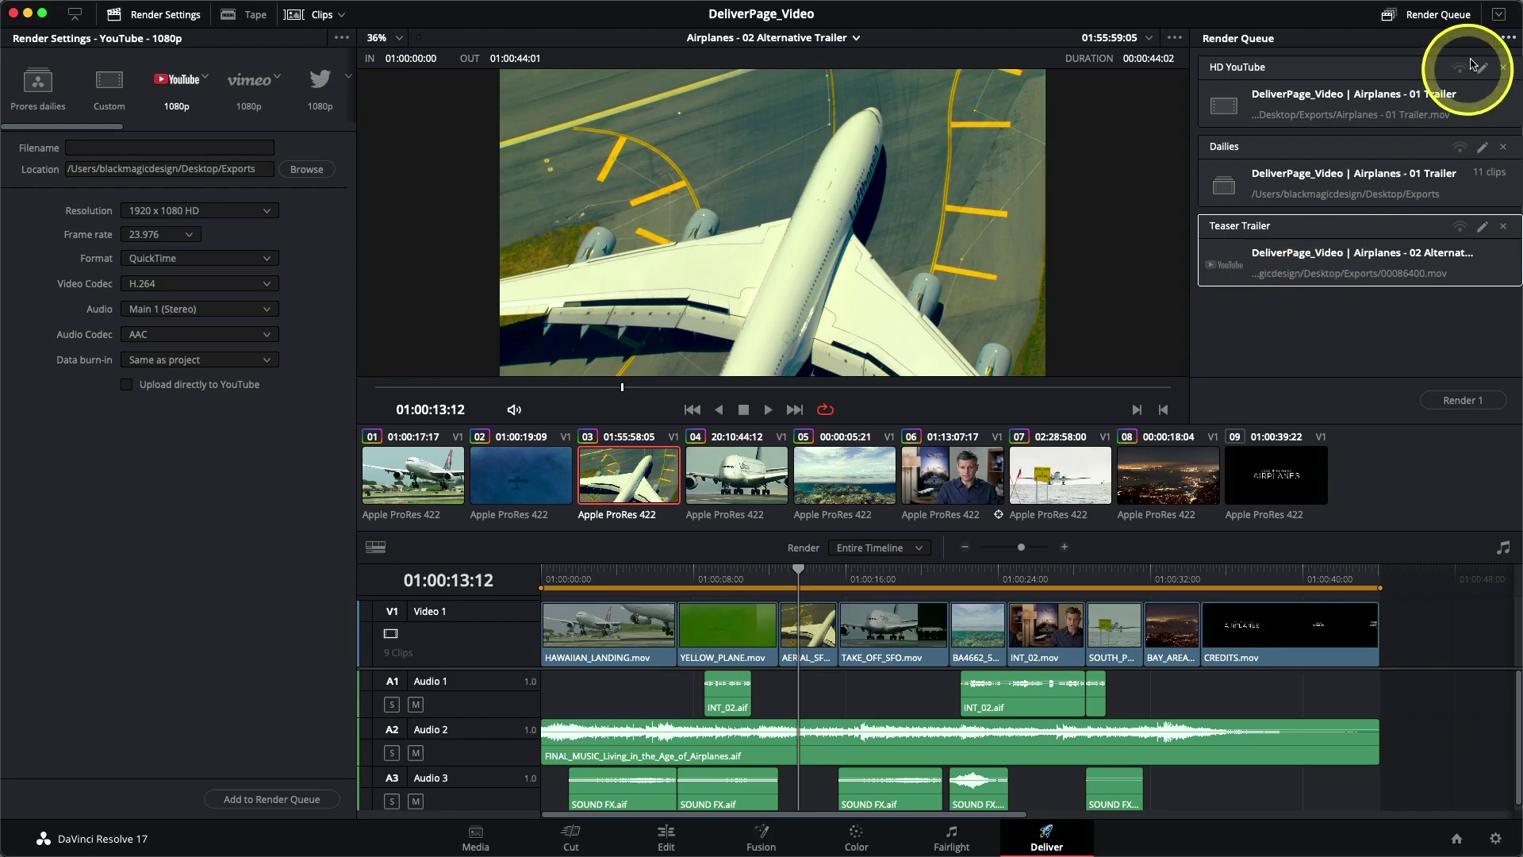
# - Show the render jobs of all projects in the queue and select the Vimeo HD graded job
pyautogui.click(1507, 40)
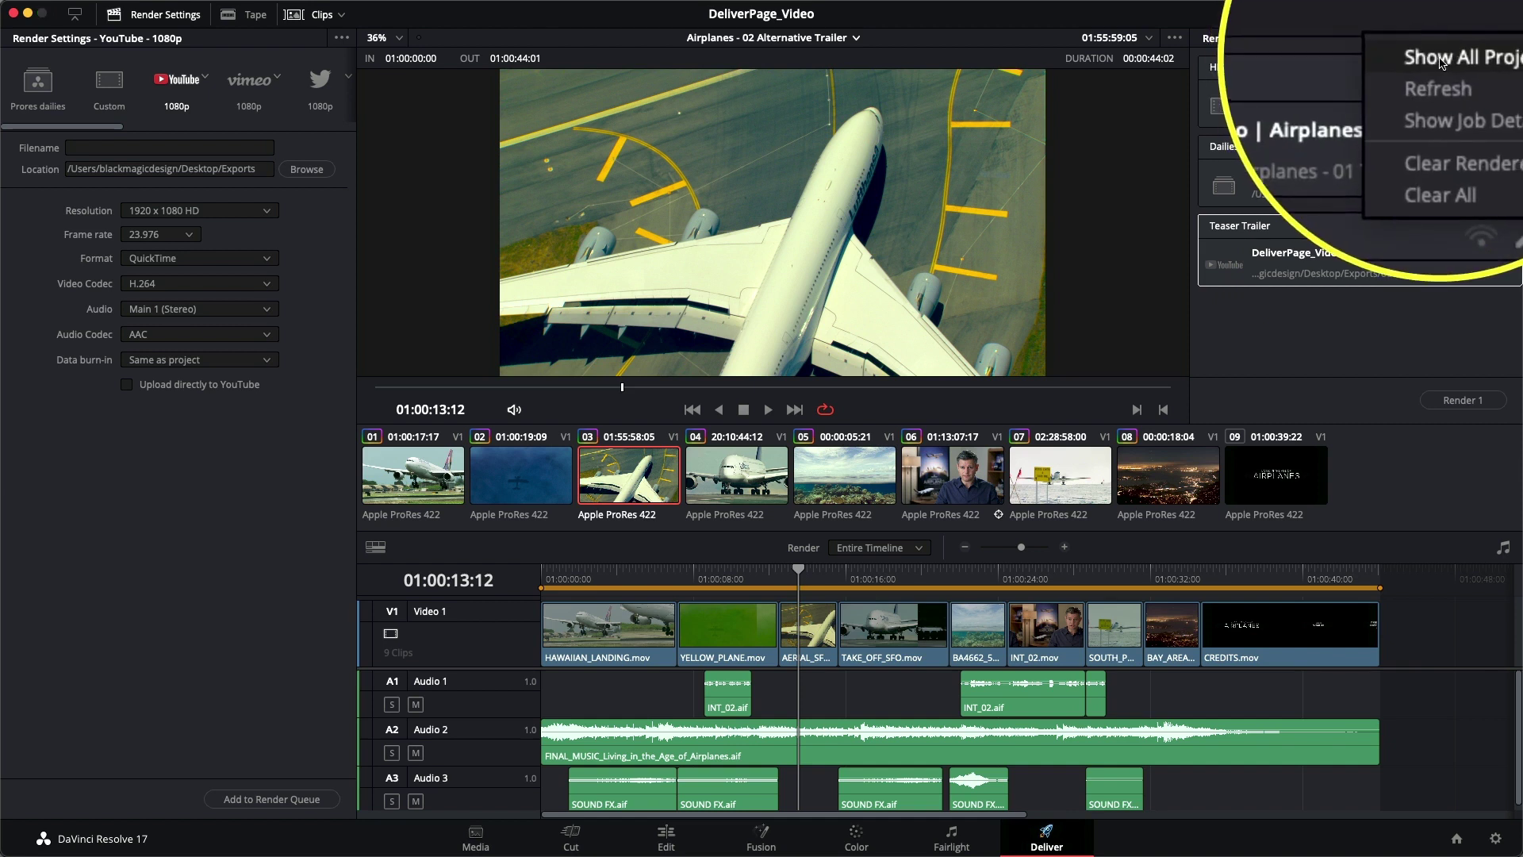
pyautogui.click(1463, 57)
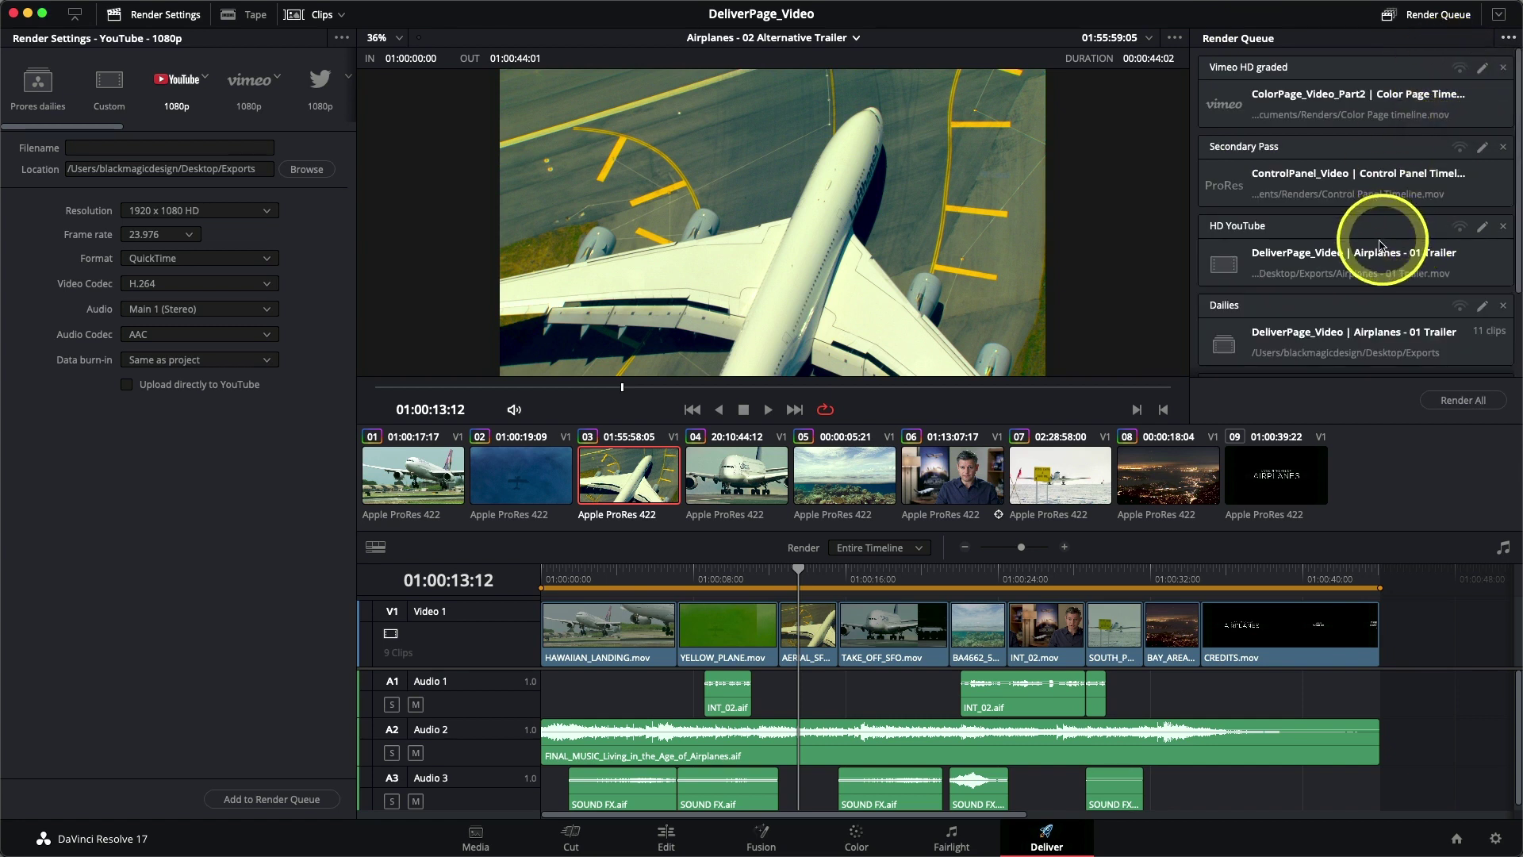
pyautogui.scroll(-3, 1374, 254)
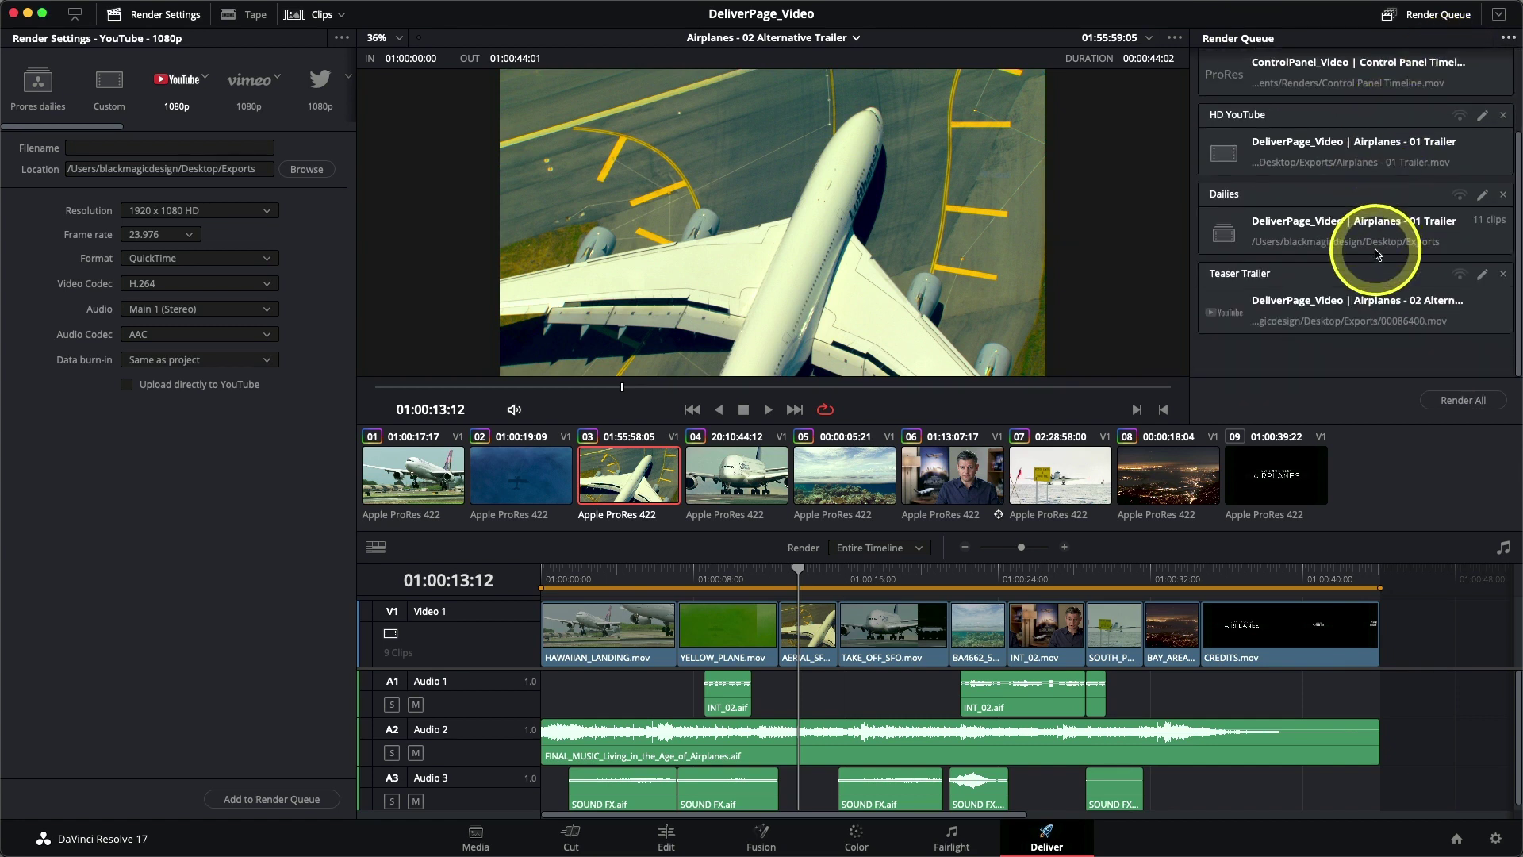
pyautogui.scroll(3, 1376, 253)
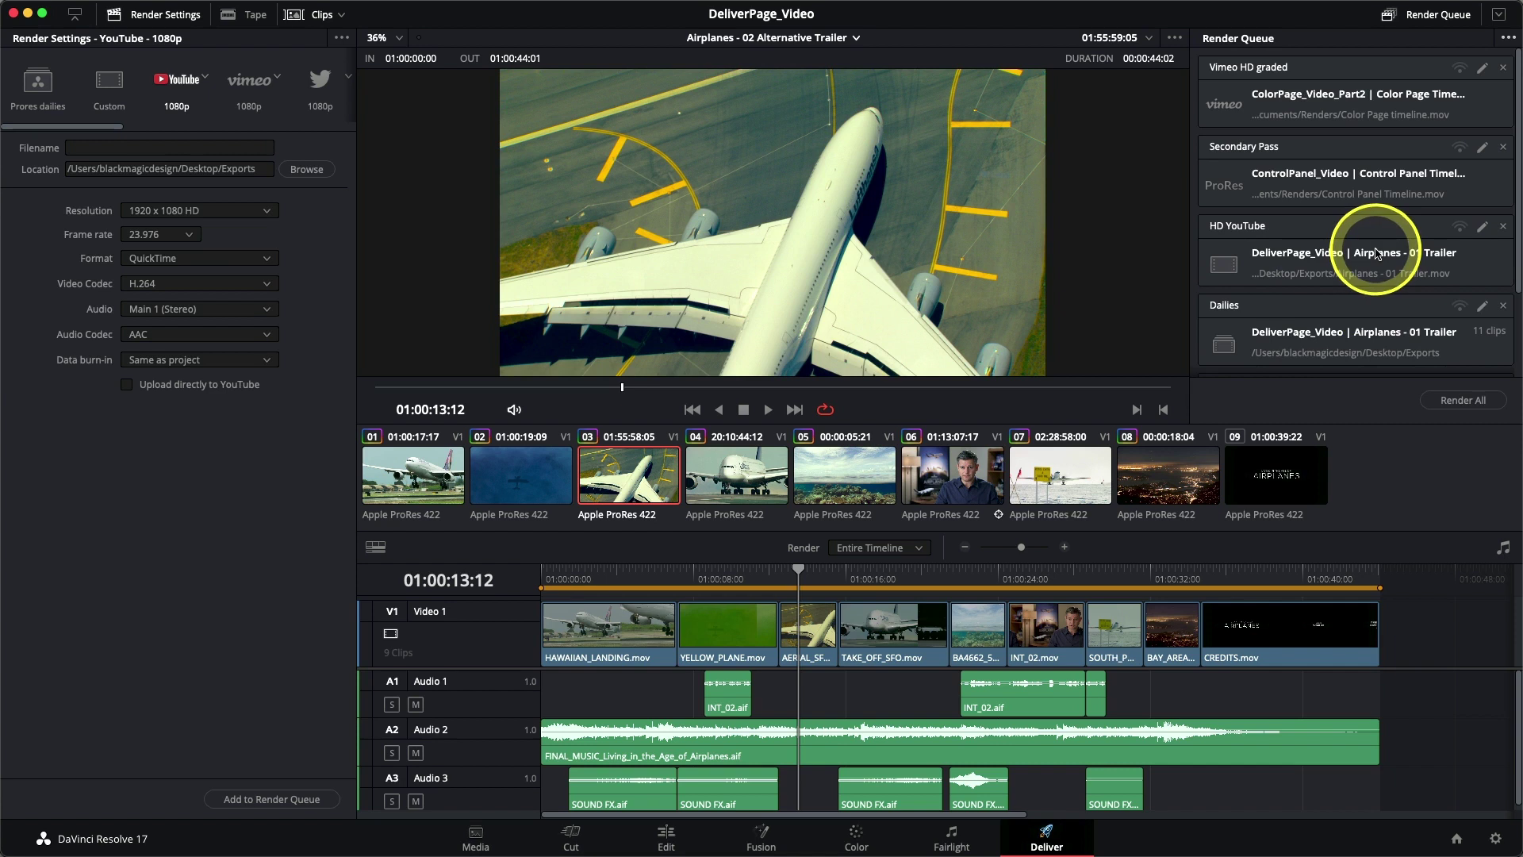
pyautogui.click(1346, 125)
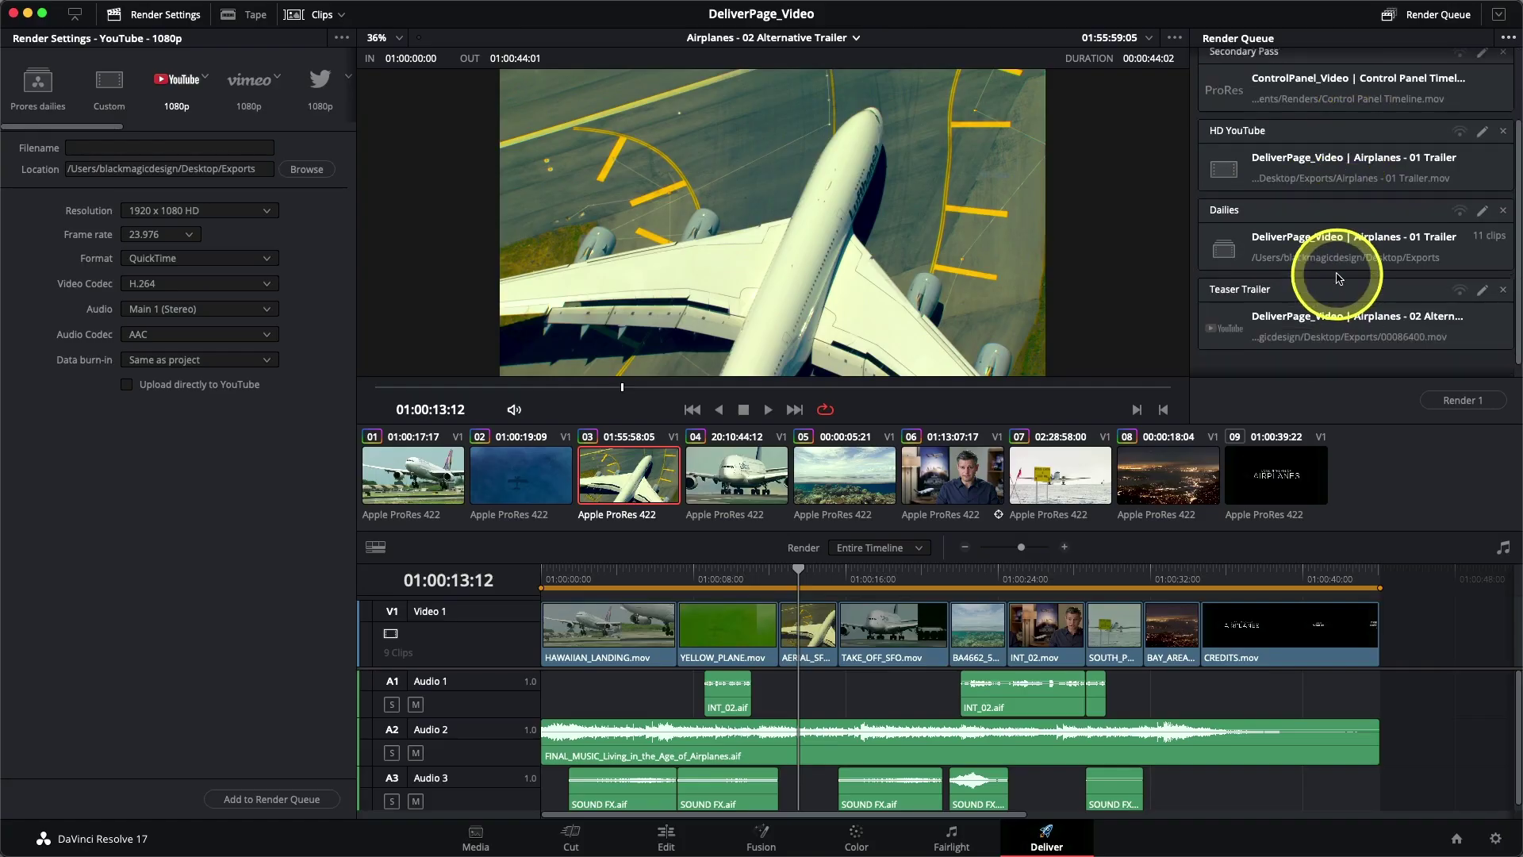
# - Try selecting every job in the render queue, and reduce the selection to the Dailies job
pyautogui.scroll(-1, 1348, 286)
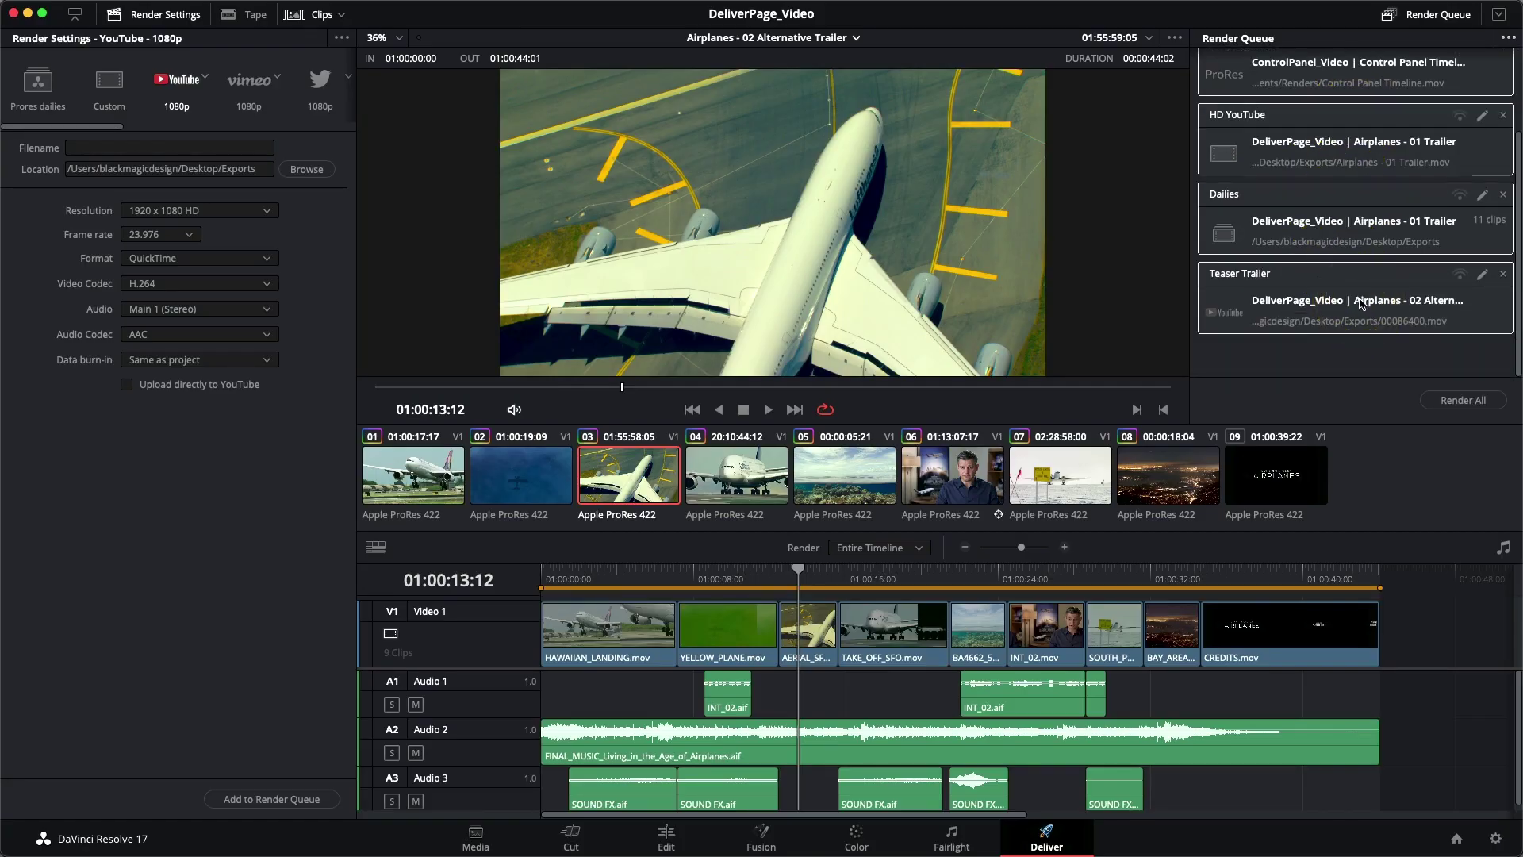
pyautogui.scroll(5, 1353, 299)
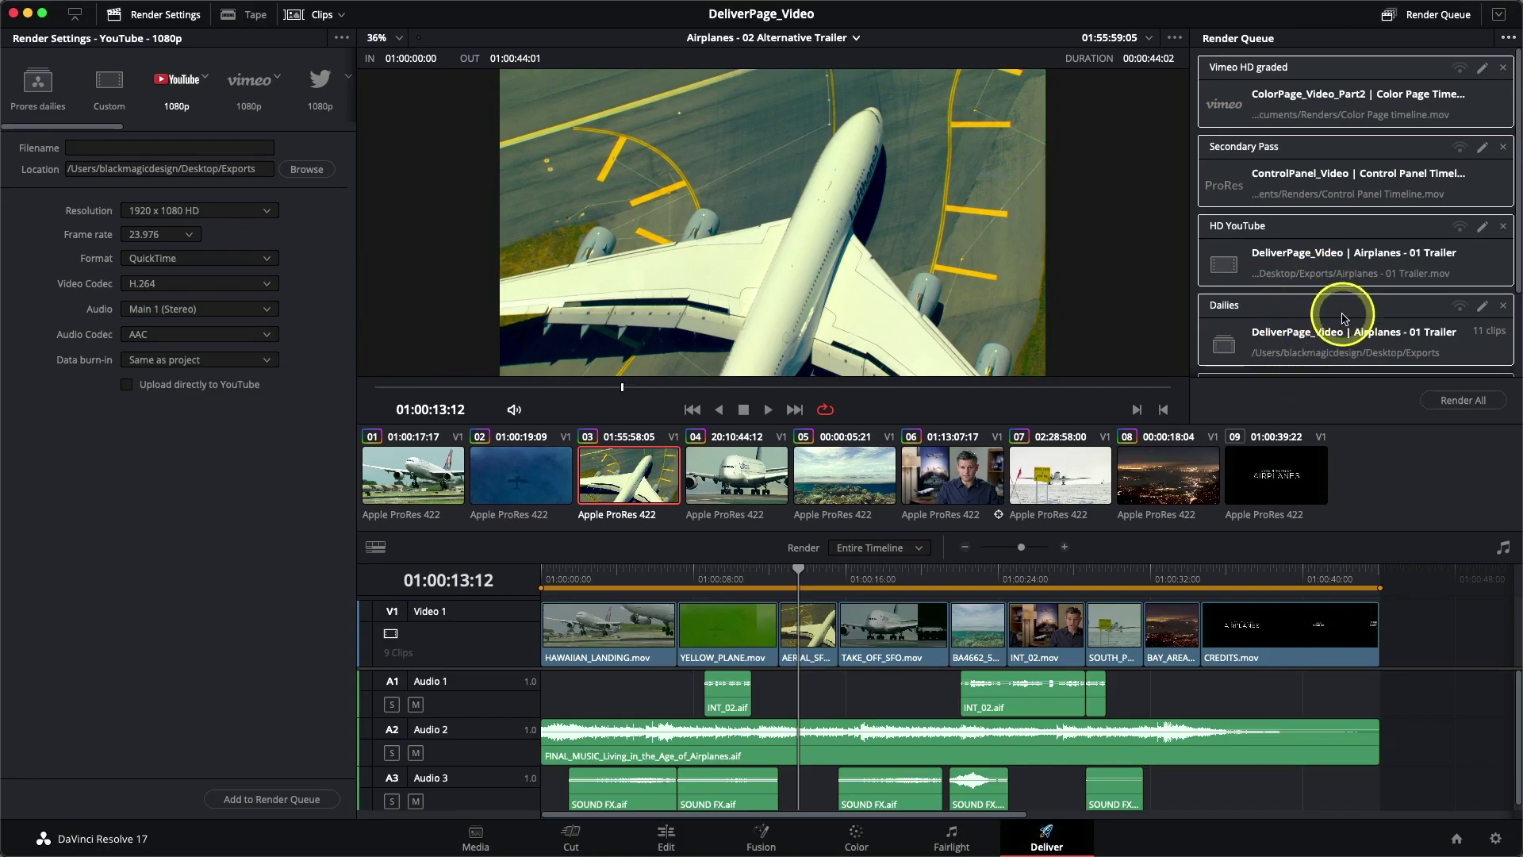
pyautogui.click(1343, 318)
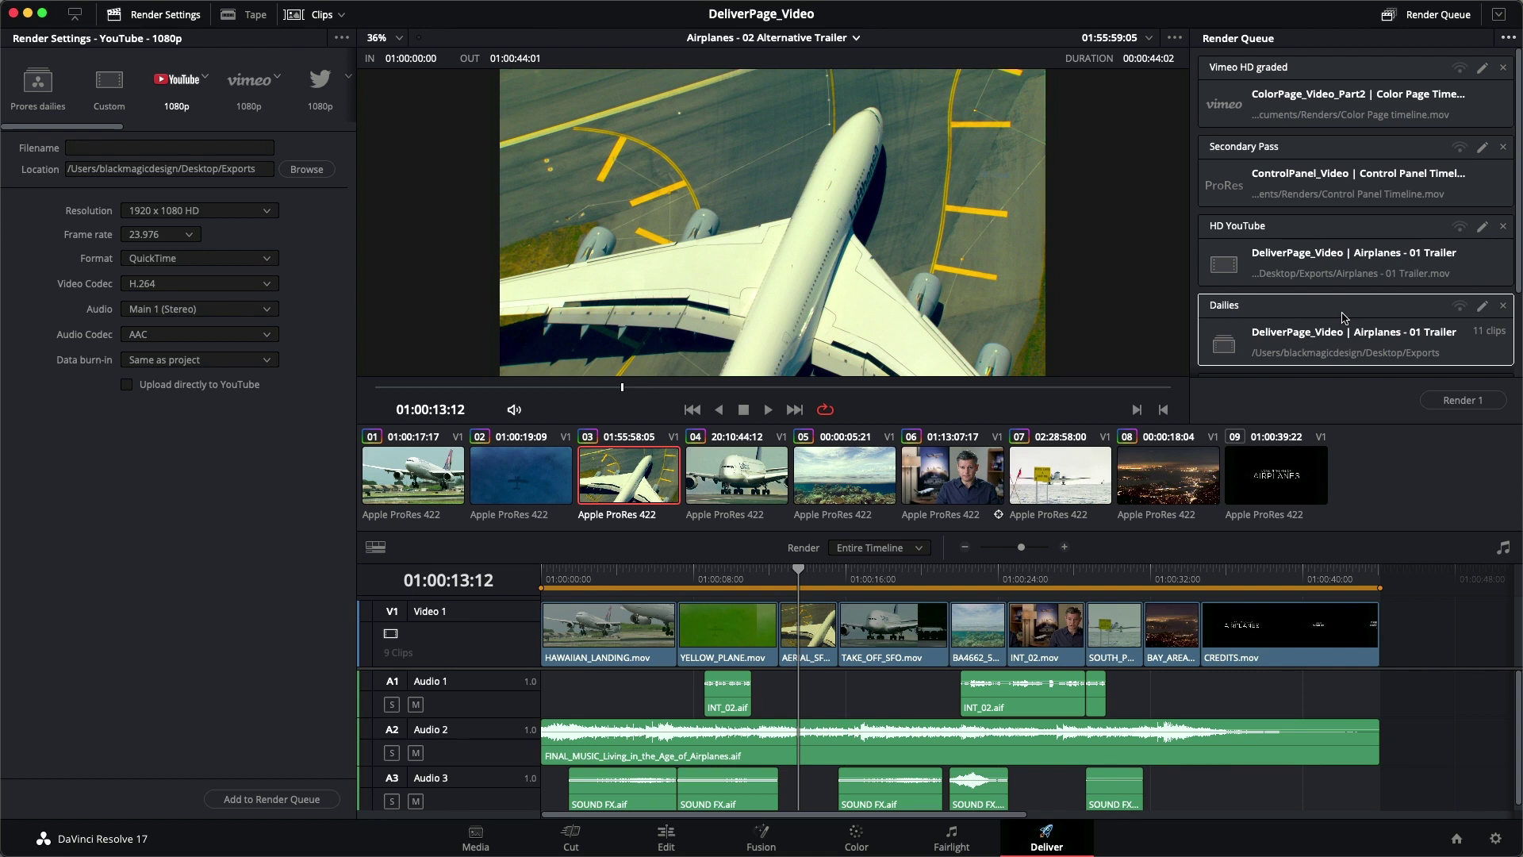
# - Remove the Vimeo HD graded job from the render queue
pyautogui.click(1416, 84)
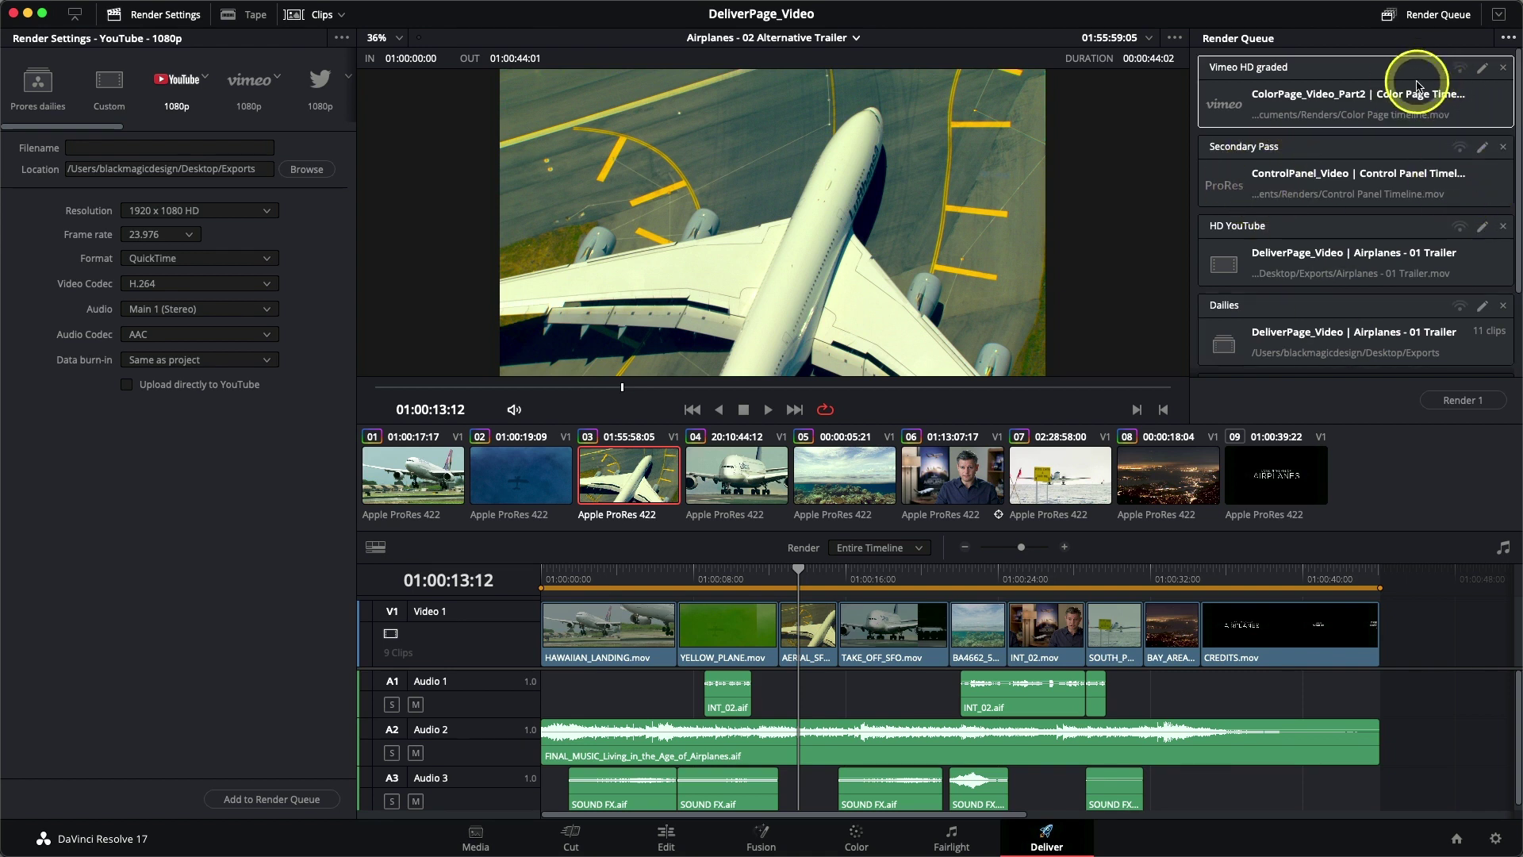
pyautogui.click(1504, 72)
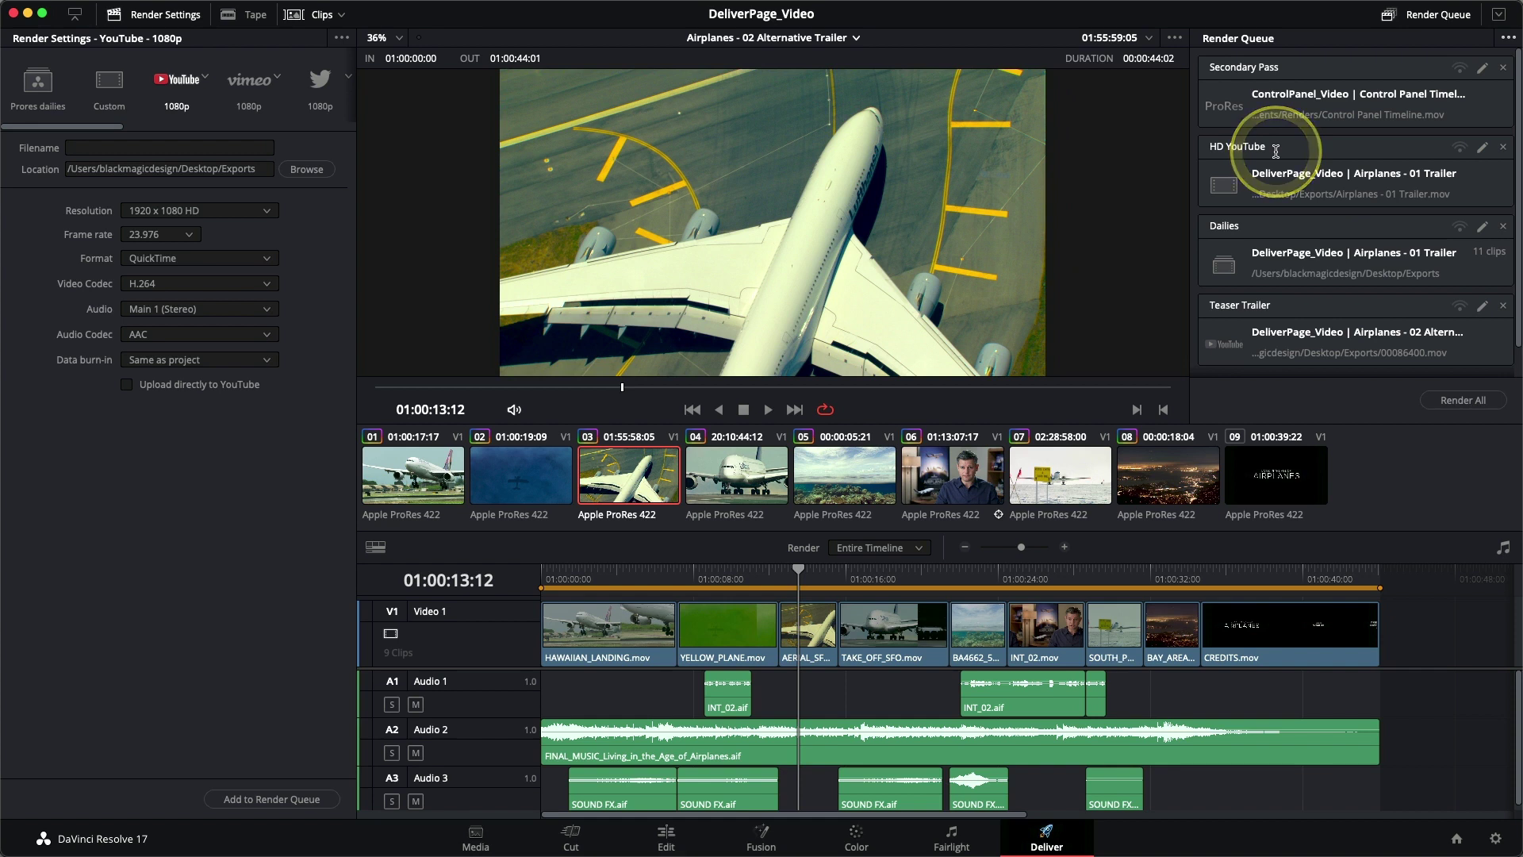
# - Edit the HD YouTube job to 1280 x 720 HD 720P resolution with quality restricted to 8000 Kb/s, and update the job
pyautogui.click(1482, 149)
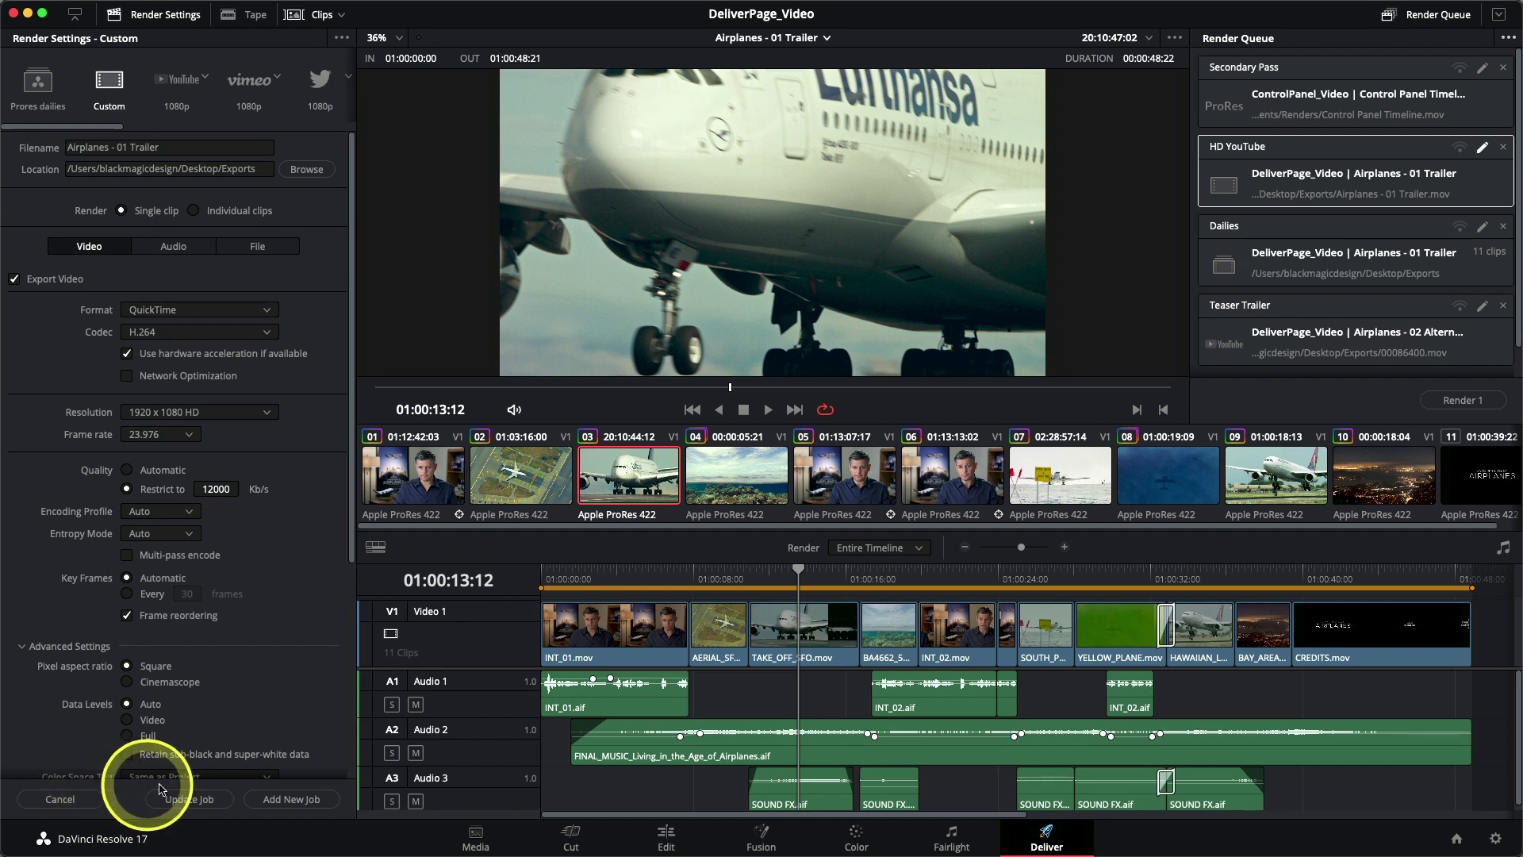
pyautogui.scroll(-2, 308, 500)
pyautogui.scroll(2, 309, 499)
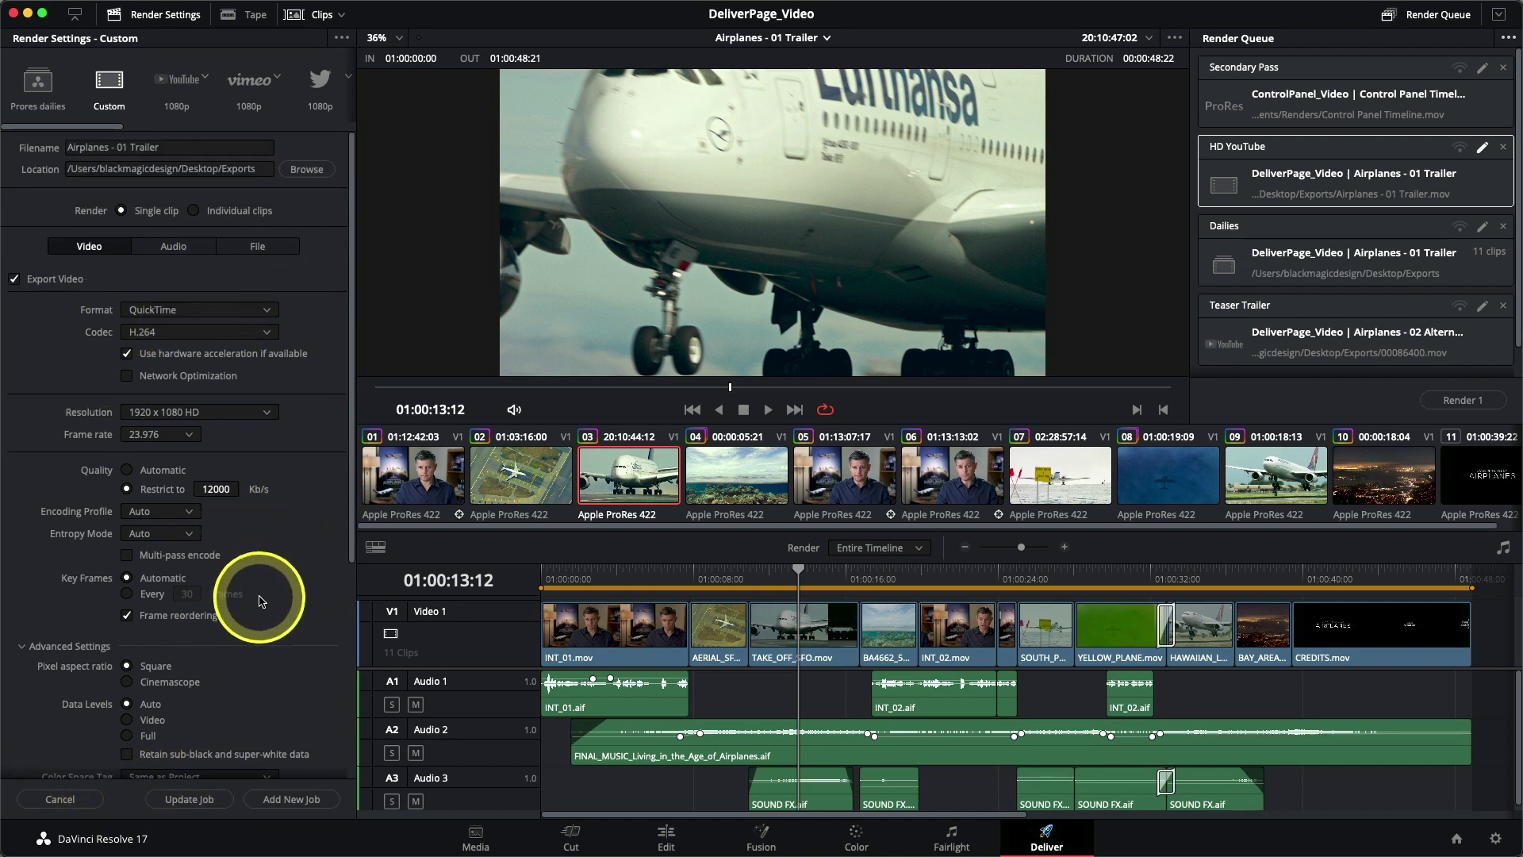
pyautogui.click(177, 413)
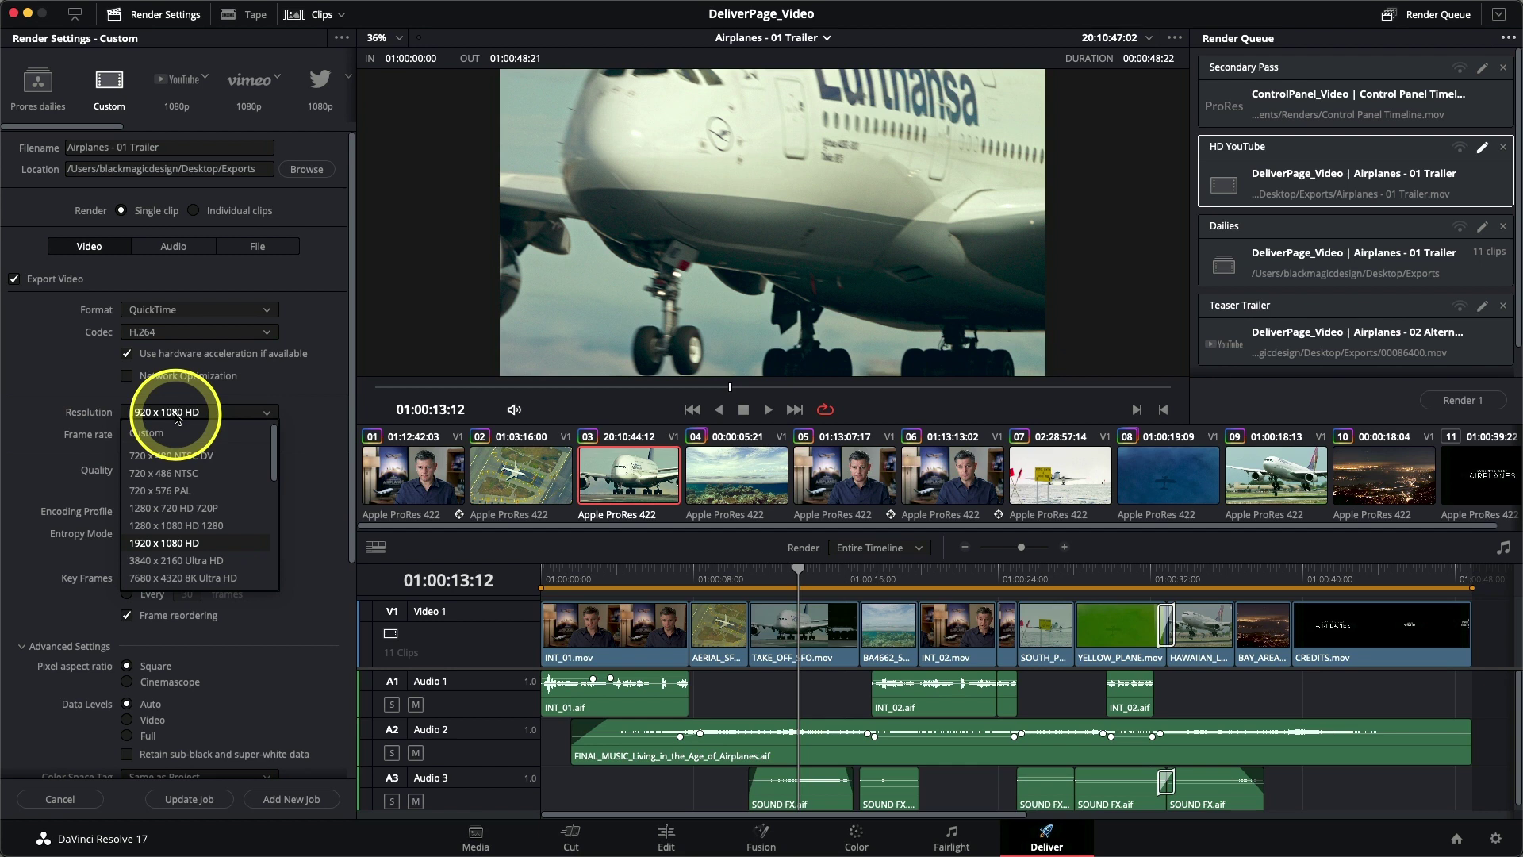
pyautogui.click(187, 508)
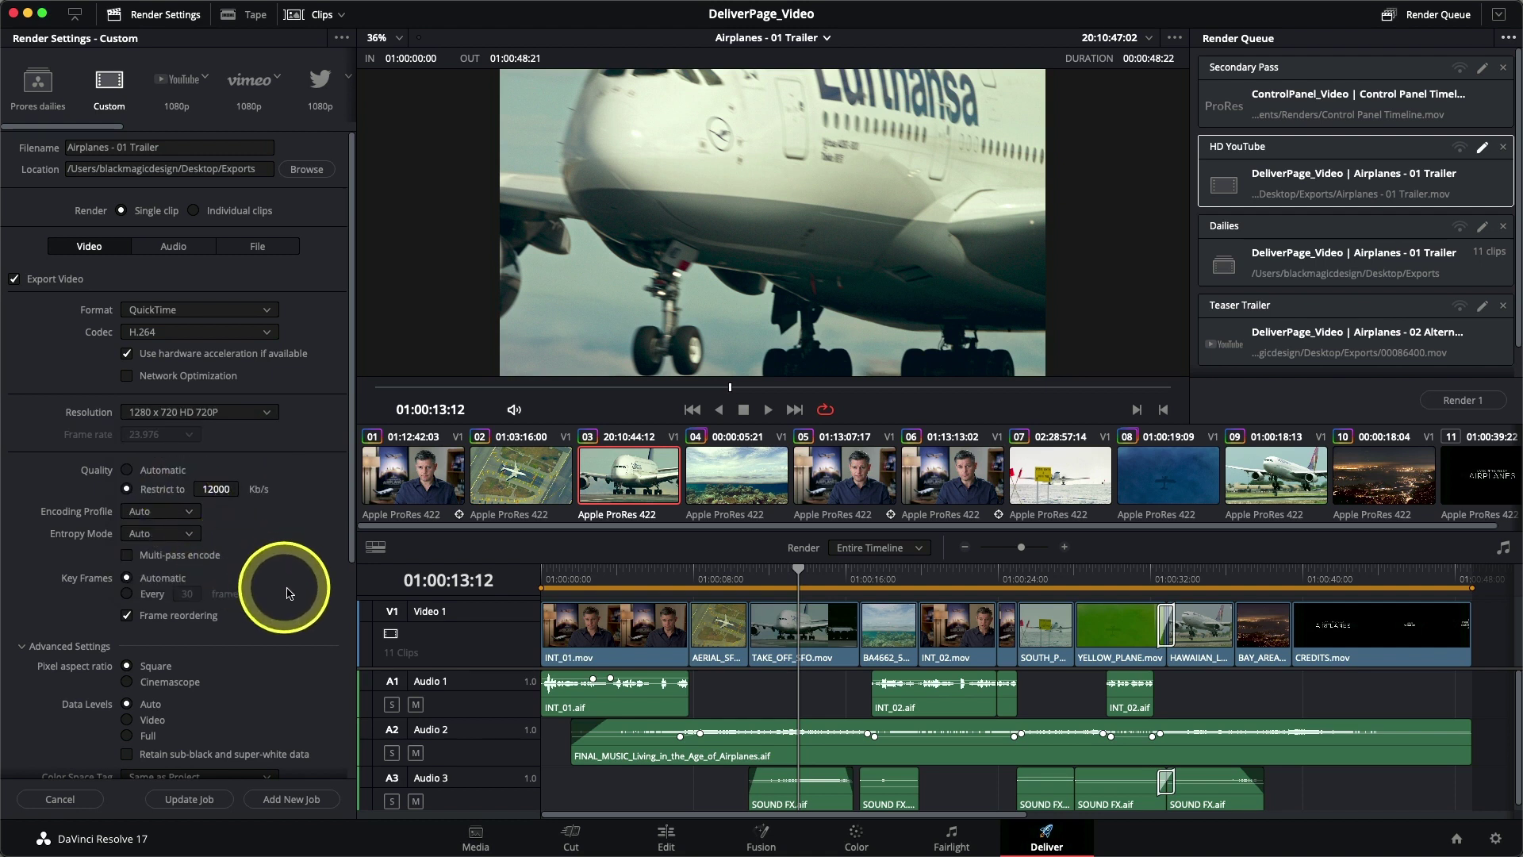
pyautogui.click(210, 487)
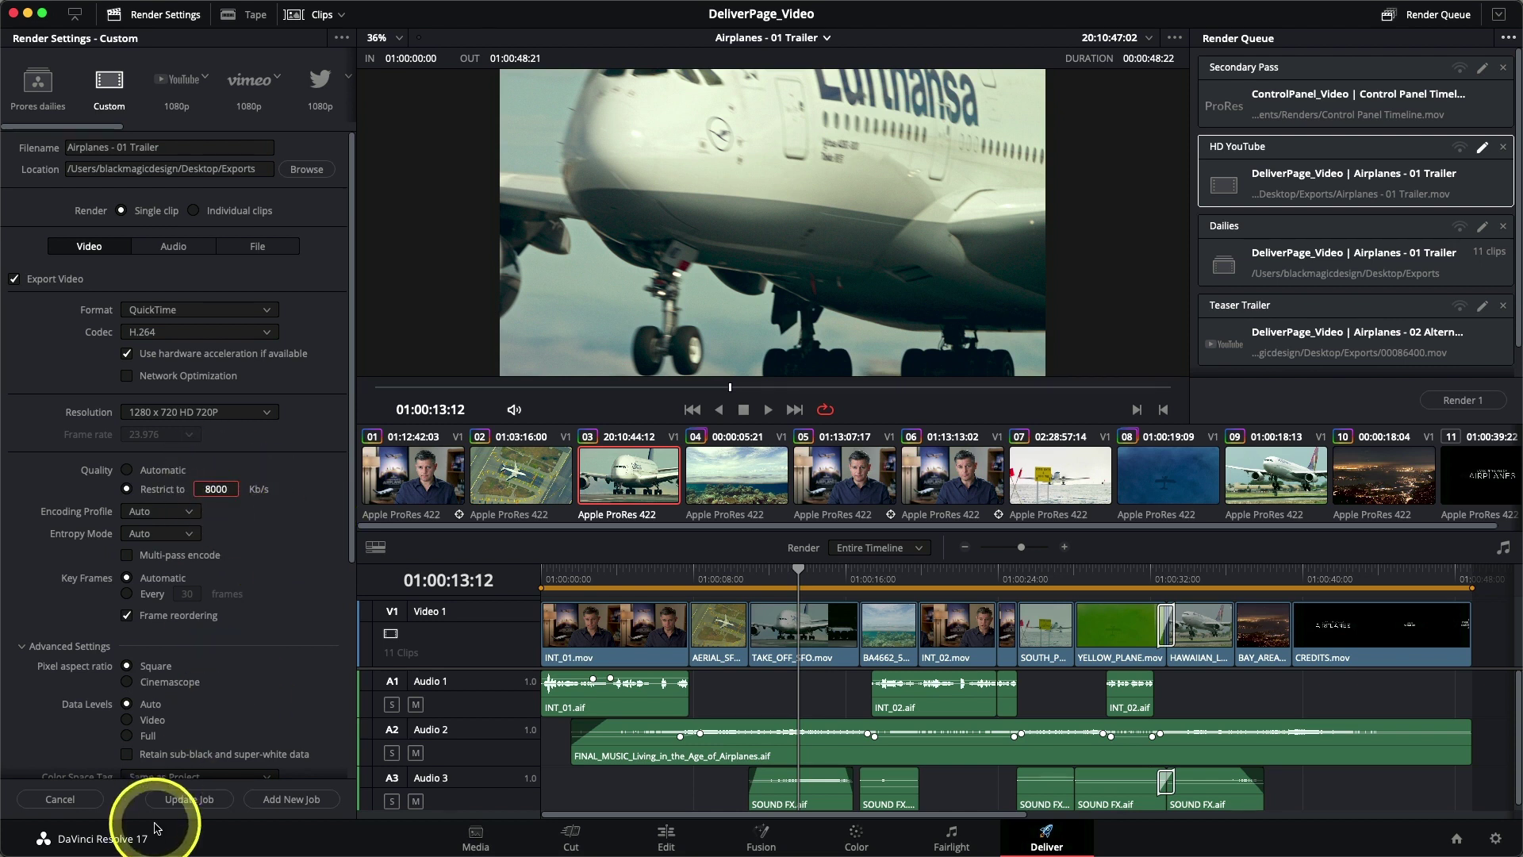
pyautogui.click(192, 801)
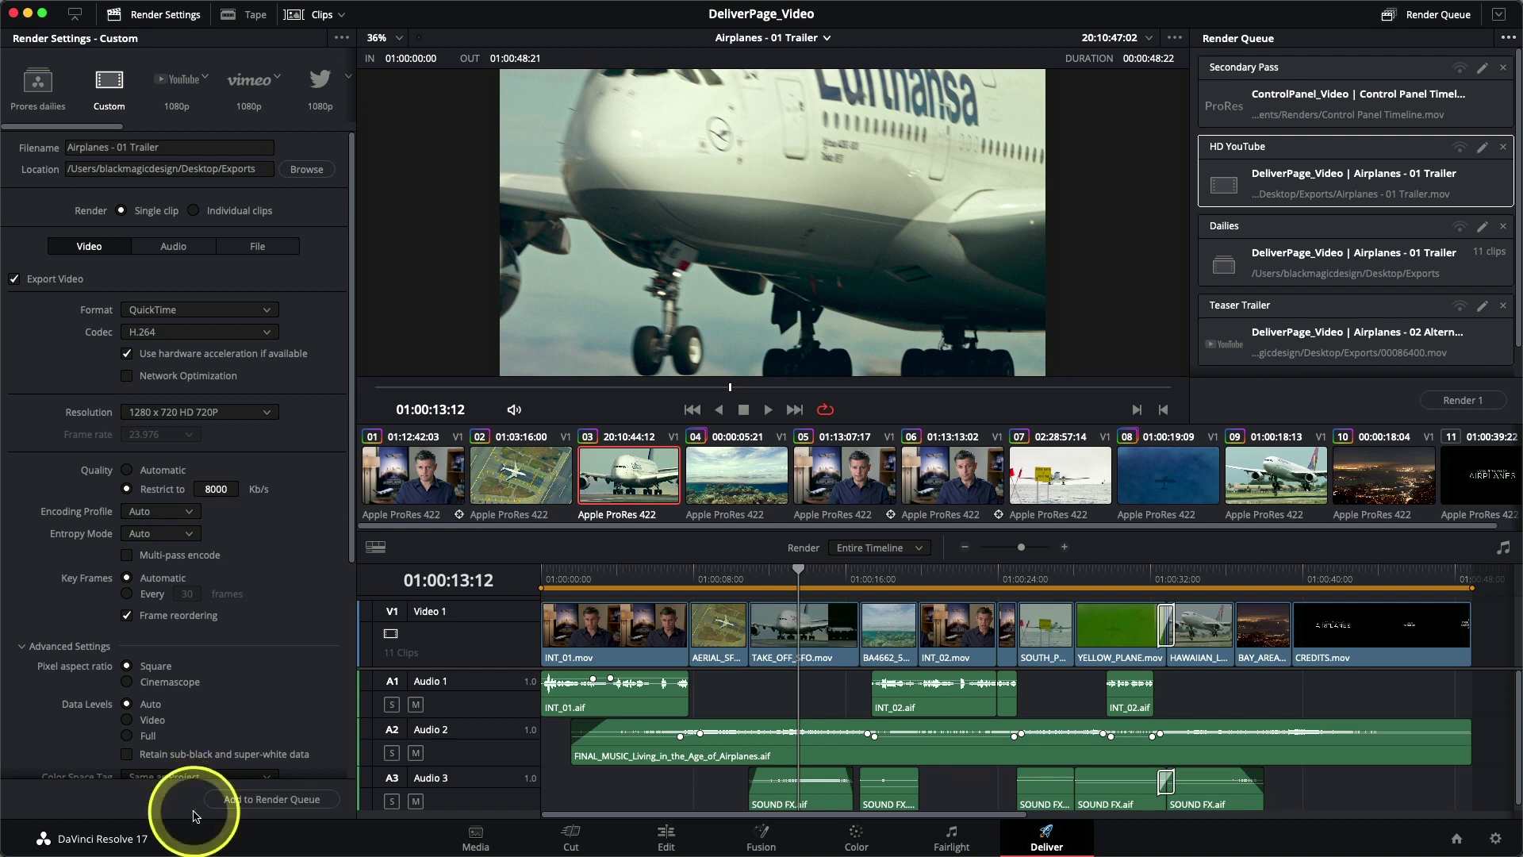
# - Select all jobs in the queue from Secondary Pass through Teaser Trailer and start rendering them
pyautogui.click(1346, 195)
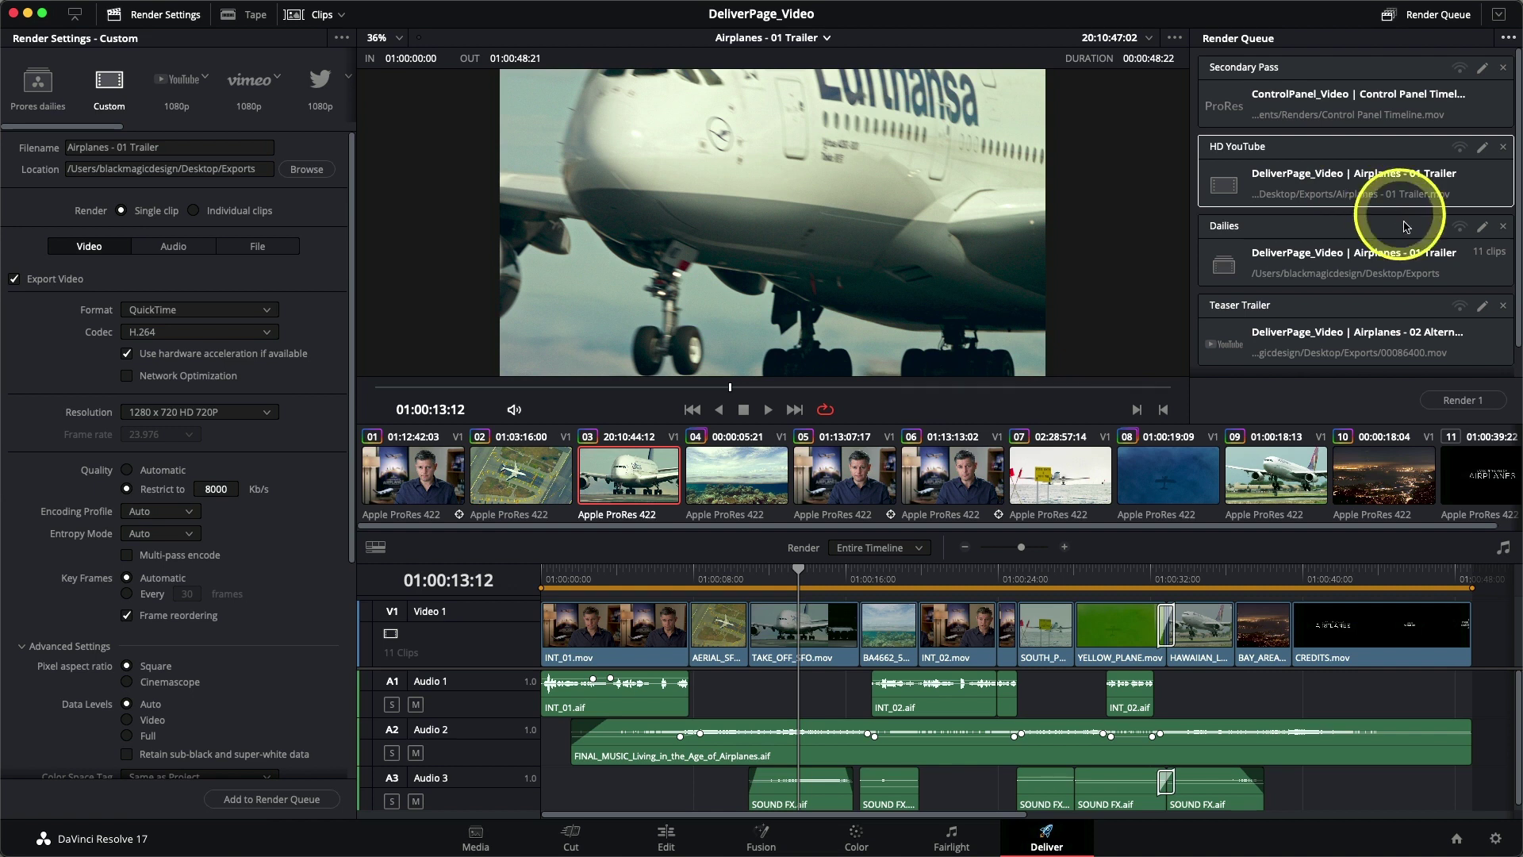
pyautogui.scroll(-1, 1349, 206)
pyautogui.scroll(1, 1362, 174)
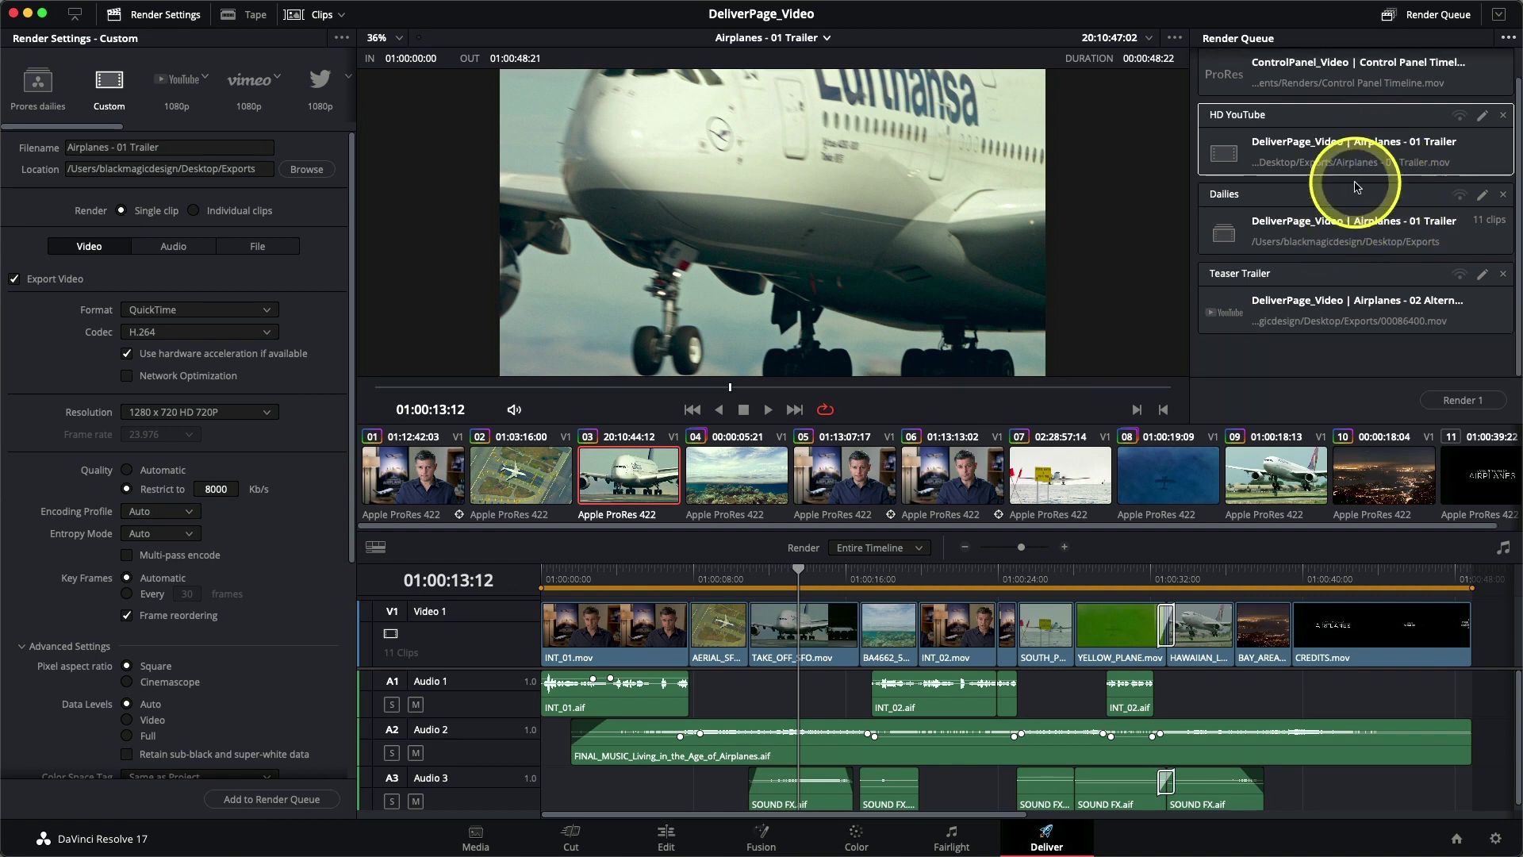
pyautogui.click(1366, 79)
pyautogui.scroll(-1, 1375, 317)
pyautogui.keyDown('shift'); pyautogui.click(1364, 309); pyautogui.keyUp('shift')
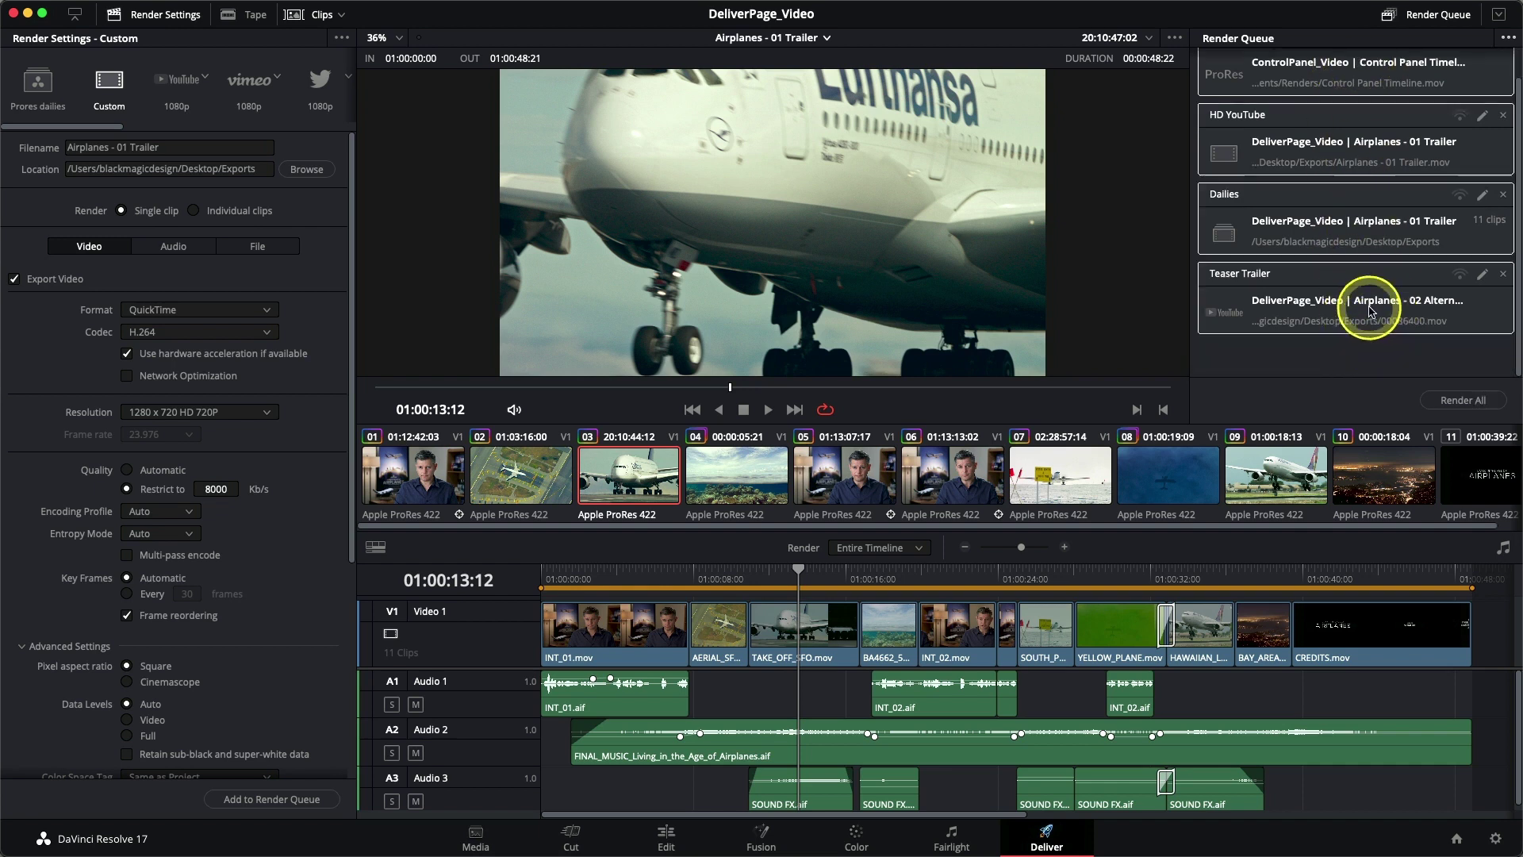
pyautogui.click(1462, 398)
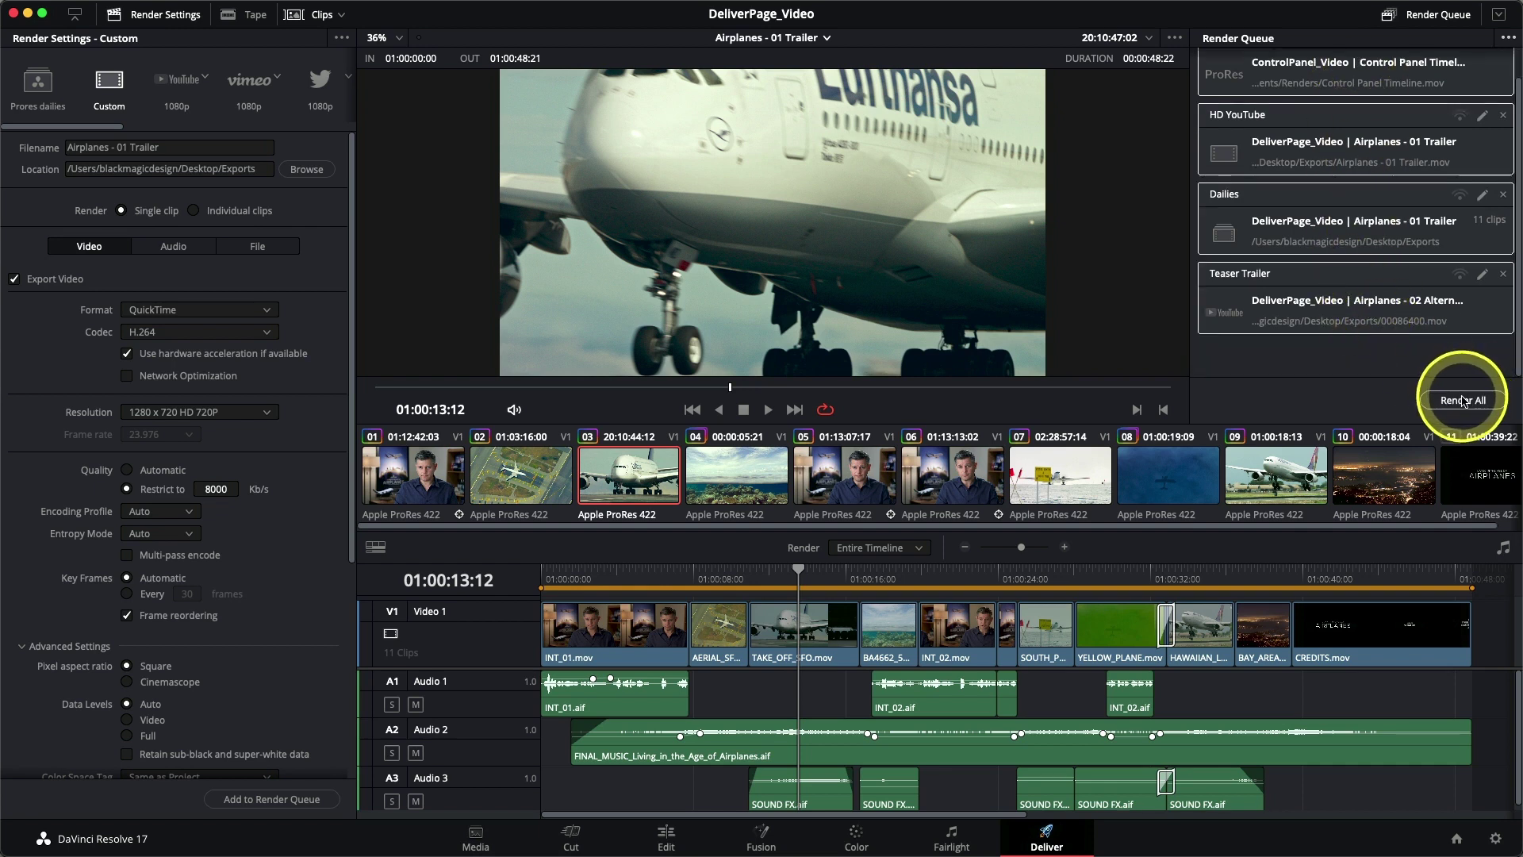